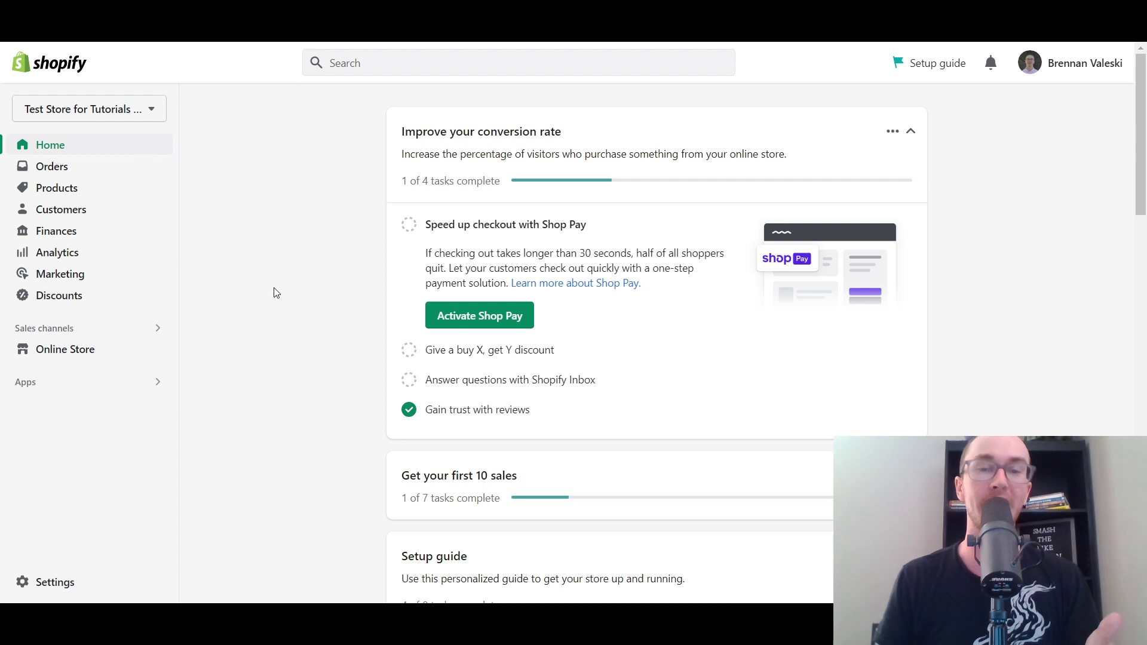
# Open the current Dawn theme of the online store for customization.
pyautogui.click(63, 352)
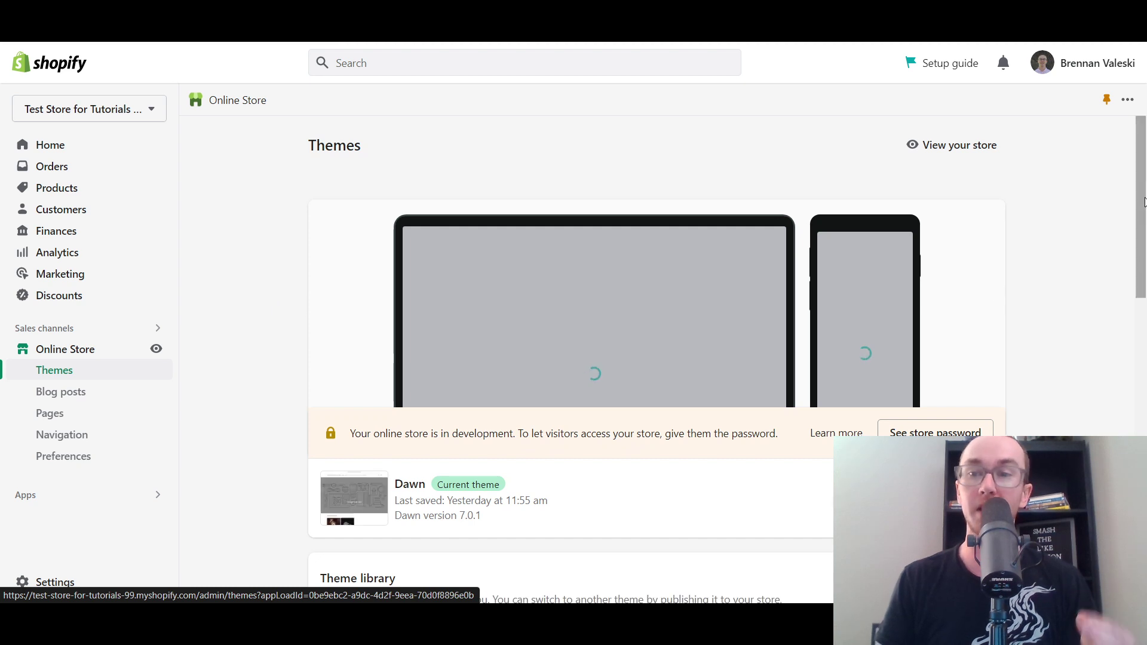
pyautogui.moveTo(1144, 206); pyautogui.dragTo(1144, 262)
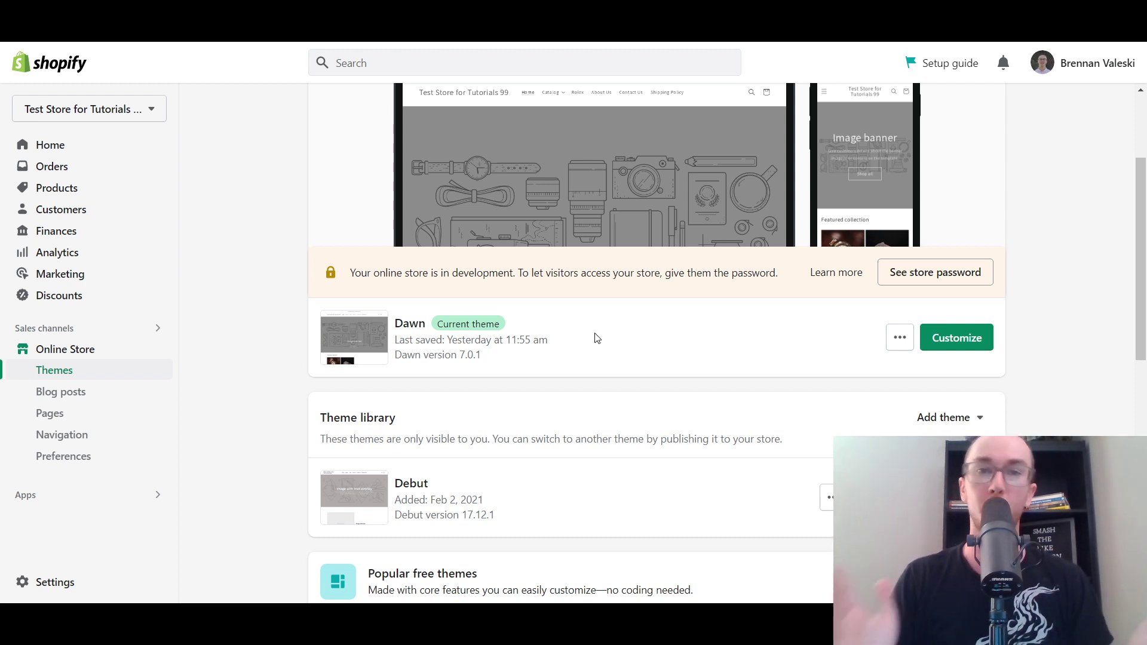
pyautogui.scroll(-2, 1145, 323)
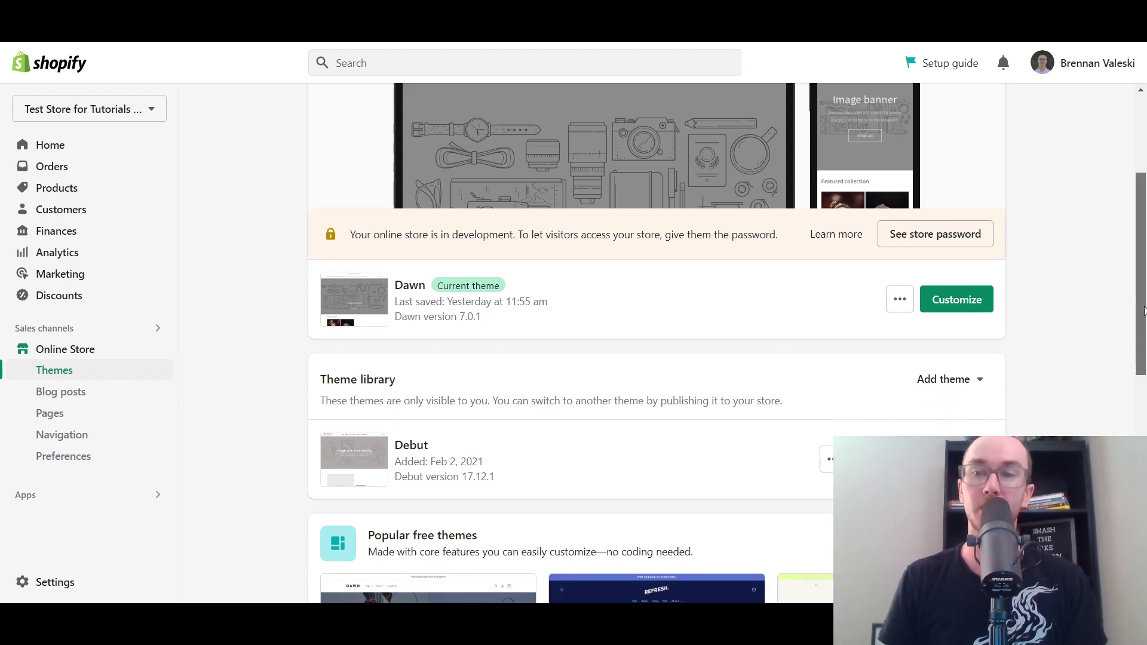
pyautogui.scroll(-6, 1145, 323)
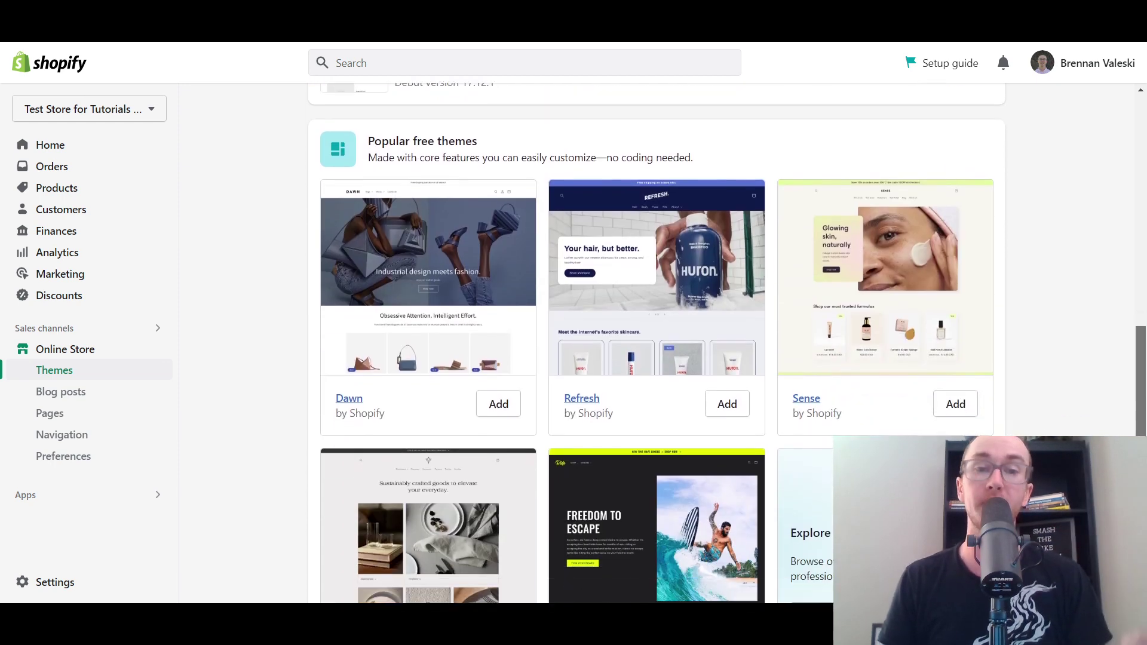
pyautogui.scroll(8, 1146, 297)
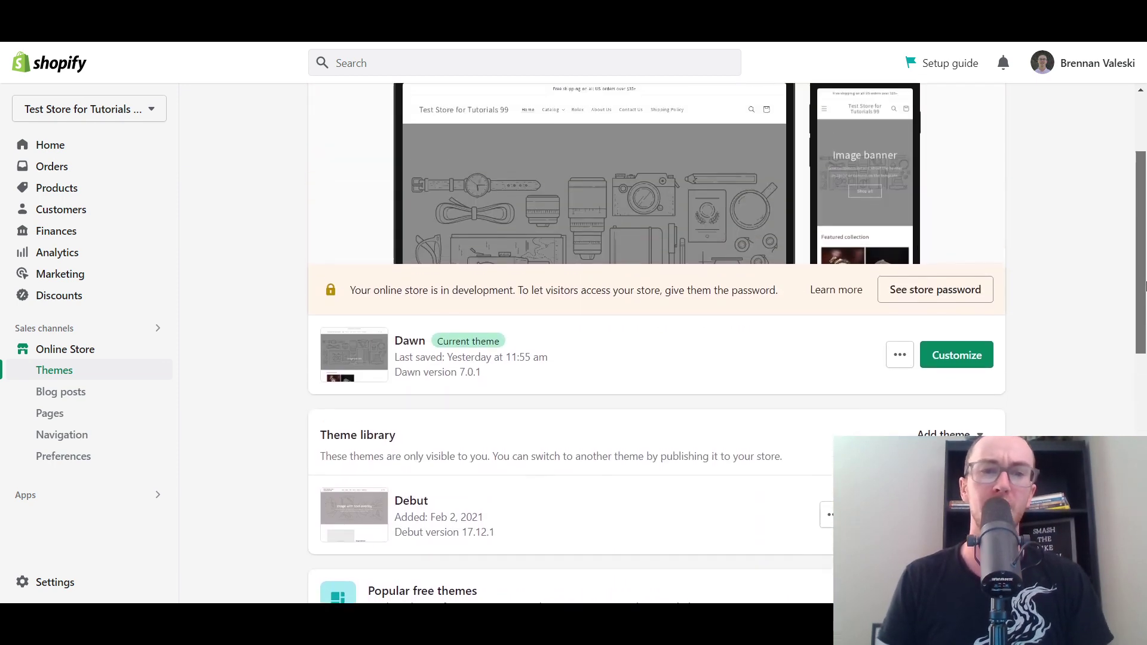
pyautogui.scroll(-3, 1145, 297)
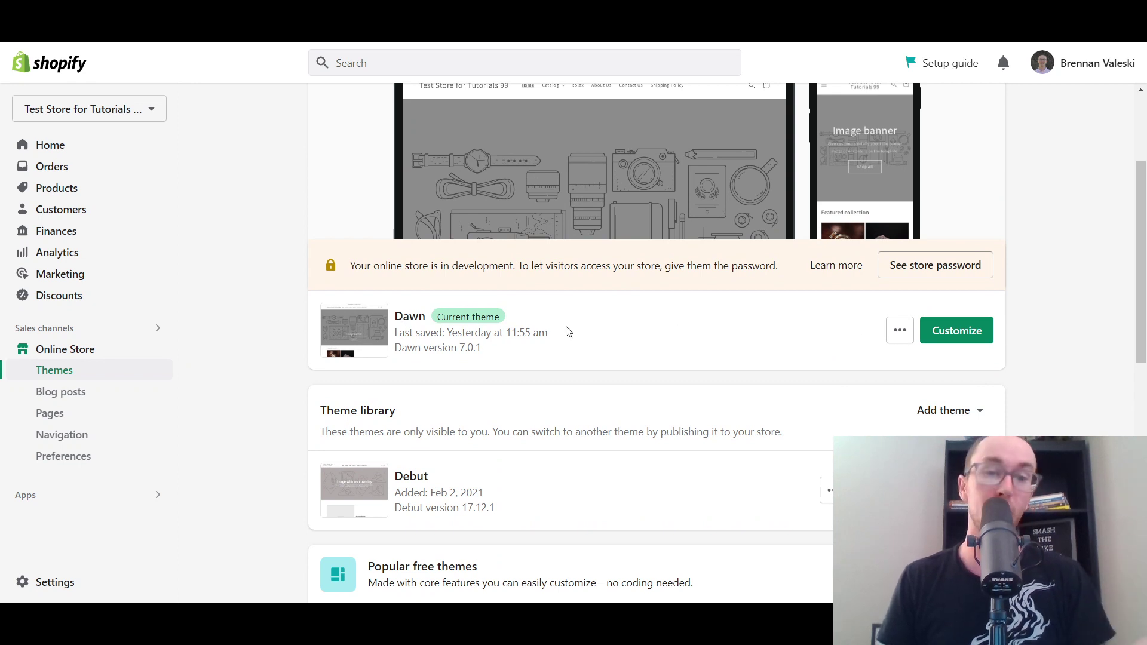
pyautogui.scroll(-1, 950, 317)
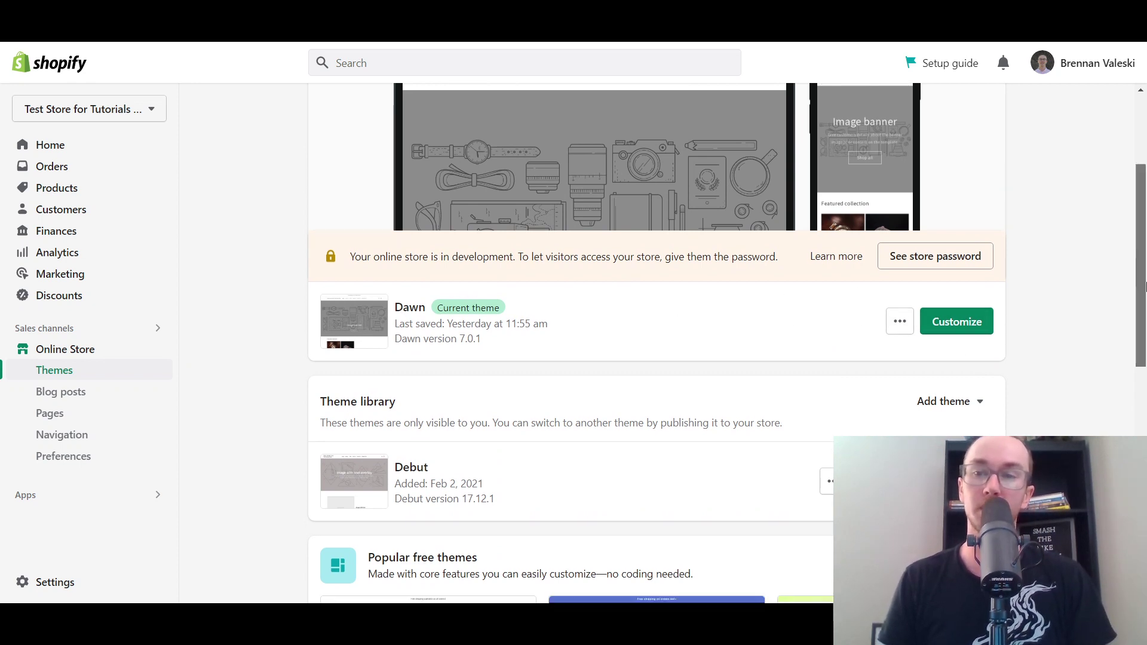
pyautogui.click(963, 290)
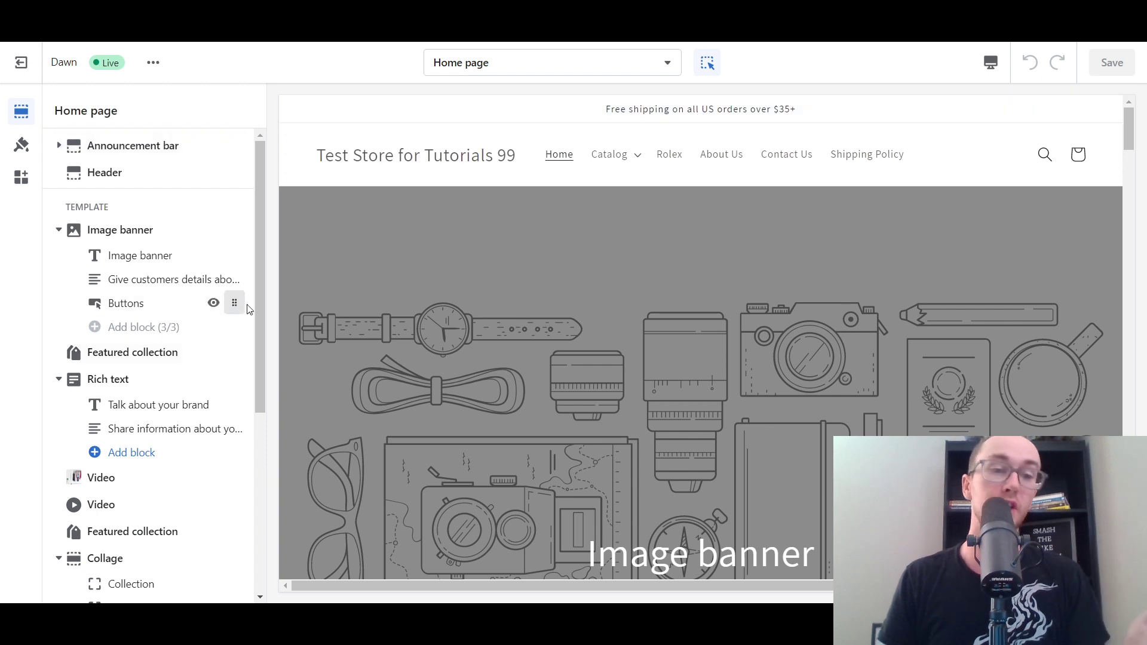
# Add an Email signup section below Blog posts on the home page and open its settings.
pyautogui.moveTo(258, 307); pyautogui.dragTo(258, 502)
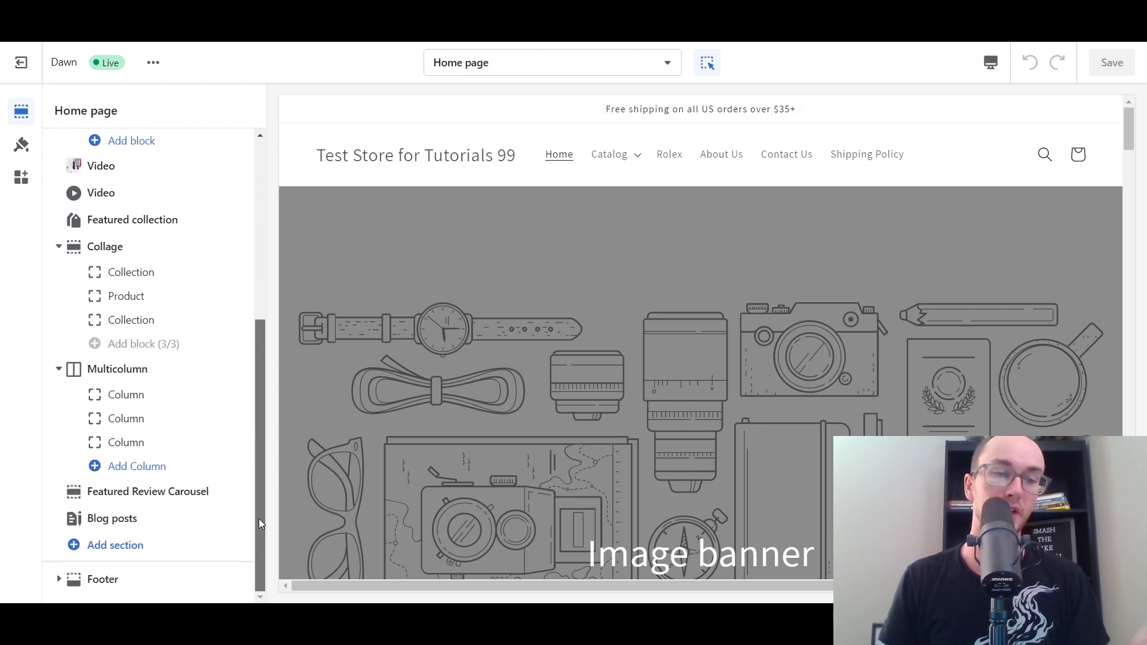
pyautogui.click(106, 551)
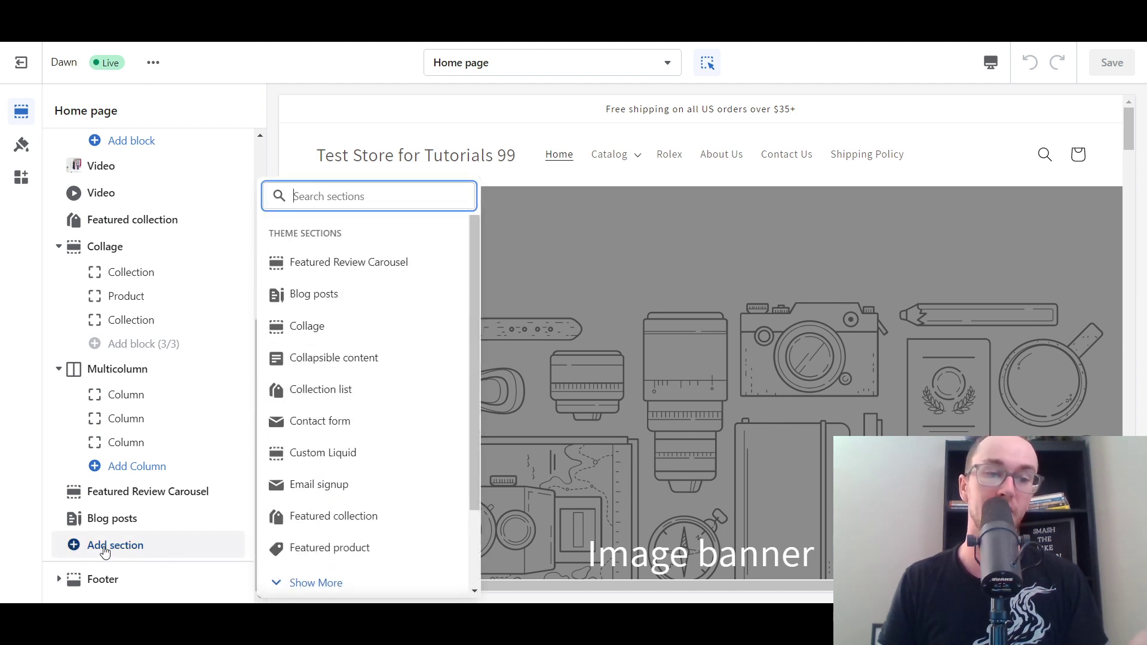
pyautogui.click(321, 488)
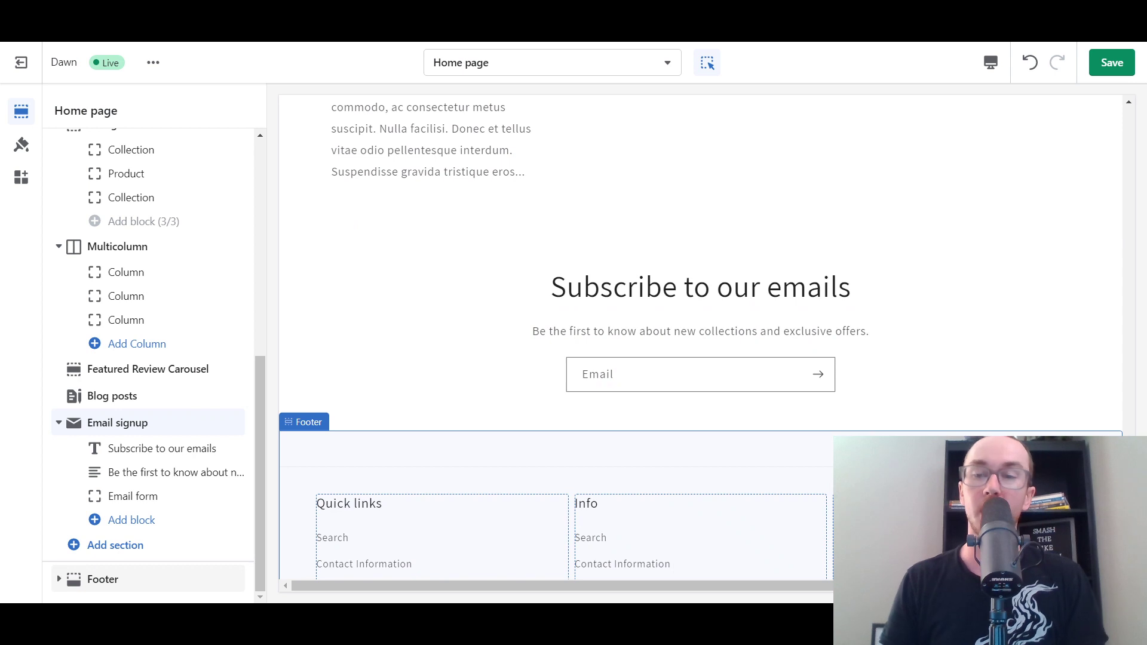
pyautogui.scroll(1, 700, 340)
pyautogui.scroll(-2, 700, 340)
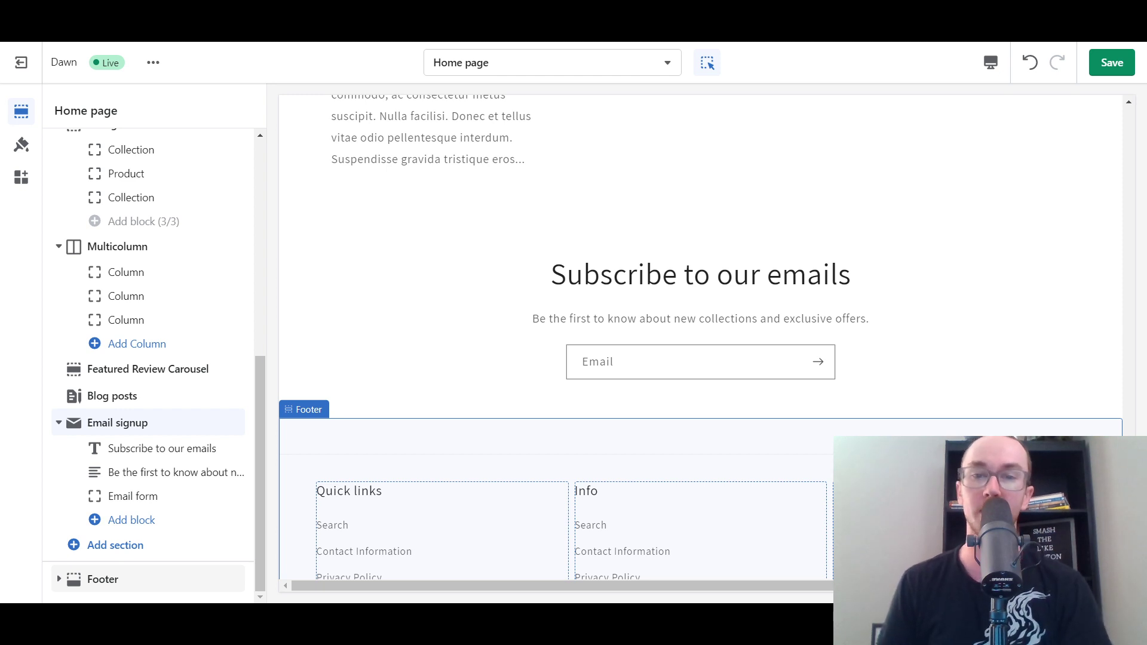
pyautogui.scroll(-1, 700, 341)
pyautogui.scroll(-6, 358, 465)
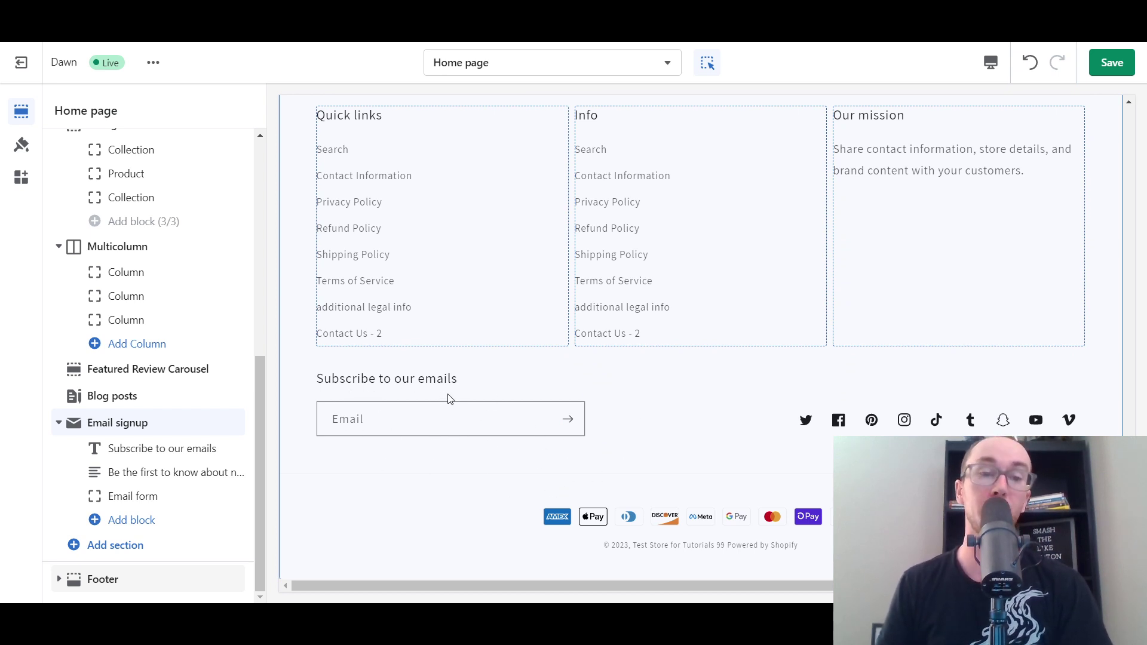
pyautogui.scroll(6, 625, 458)
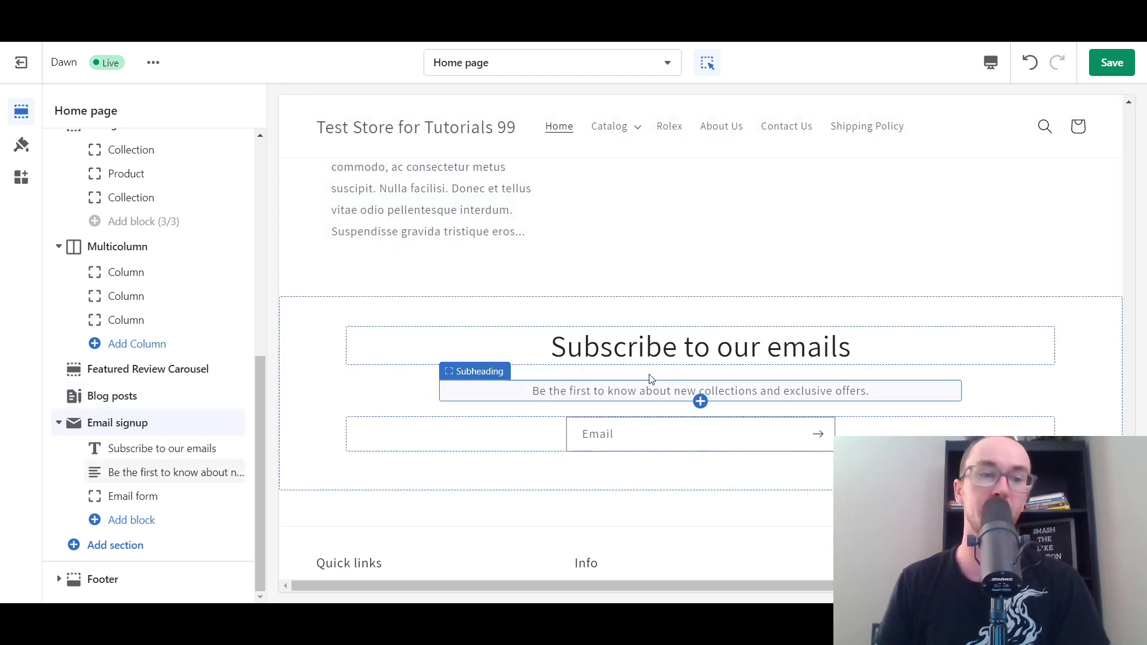
pyautogui.click(129, 423)
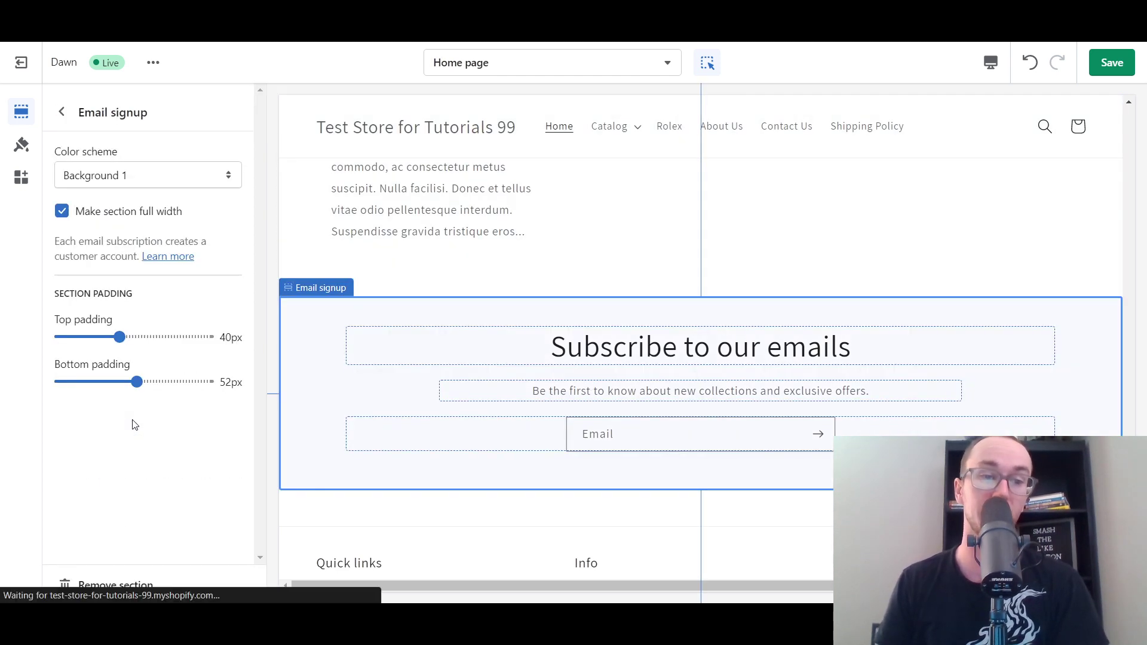
# Try the Accent 2, Accent 1, Background 2 and Inverse color schemes on the Email signup section, returning to Background 1.
pyautogui.click(143, 177)
pyautogui.click(147, 205)
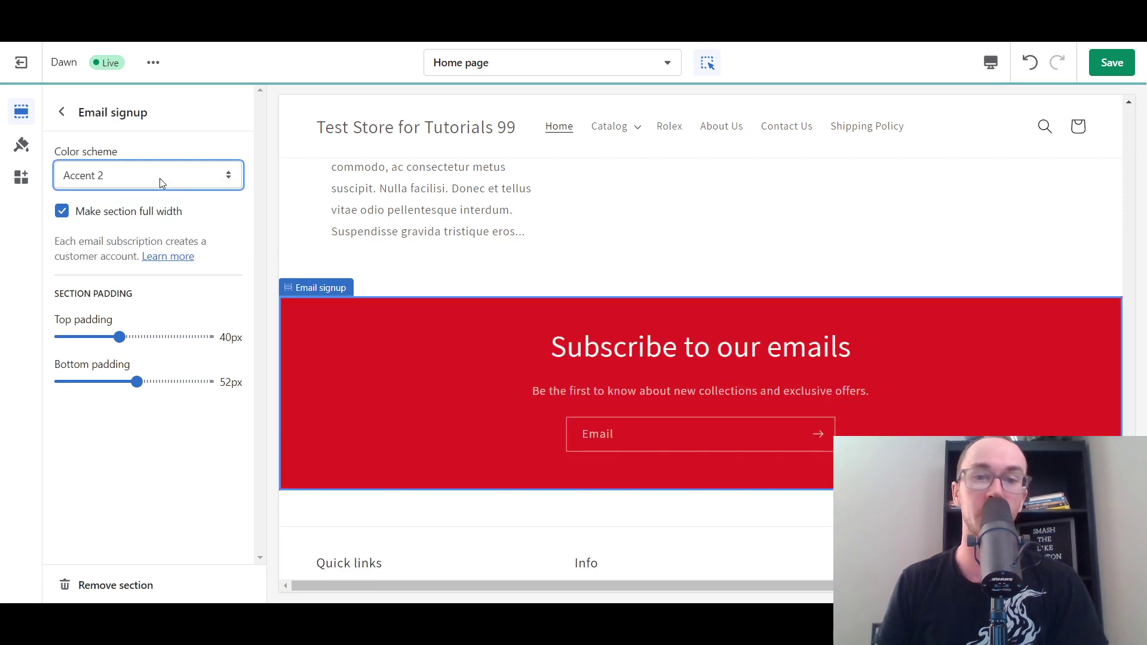
pyautogui.click(160, 178)
pyautogui.click(160, 190)
pyautogui.click(170, 180)
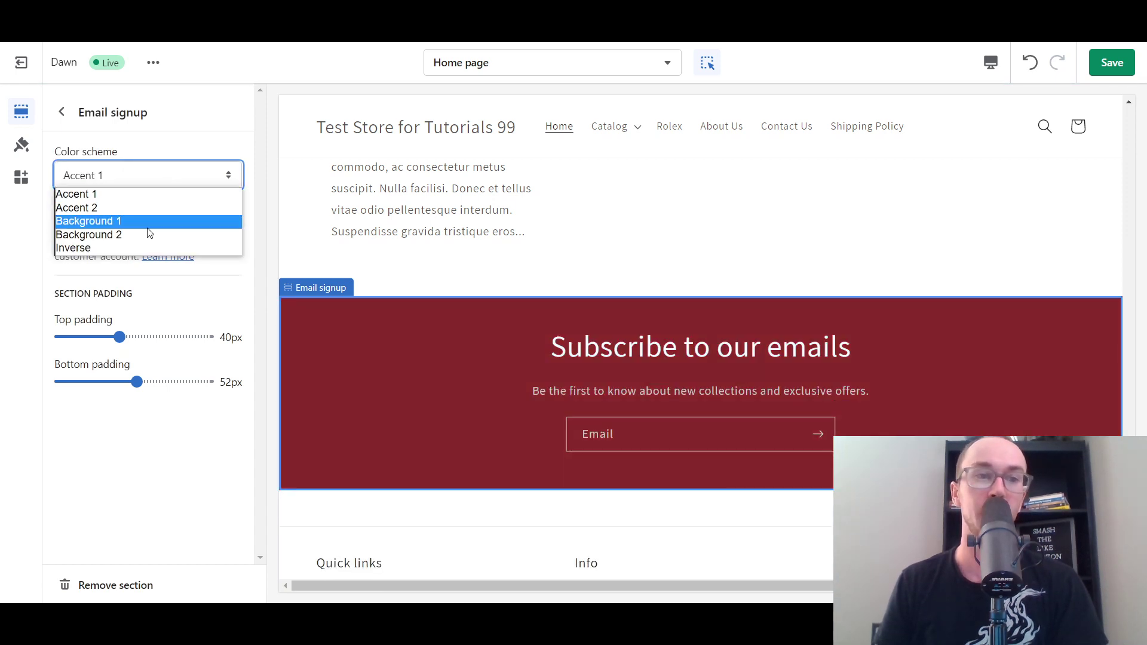
pyautogui.click(148, 232)
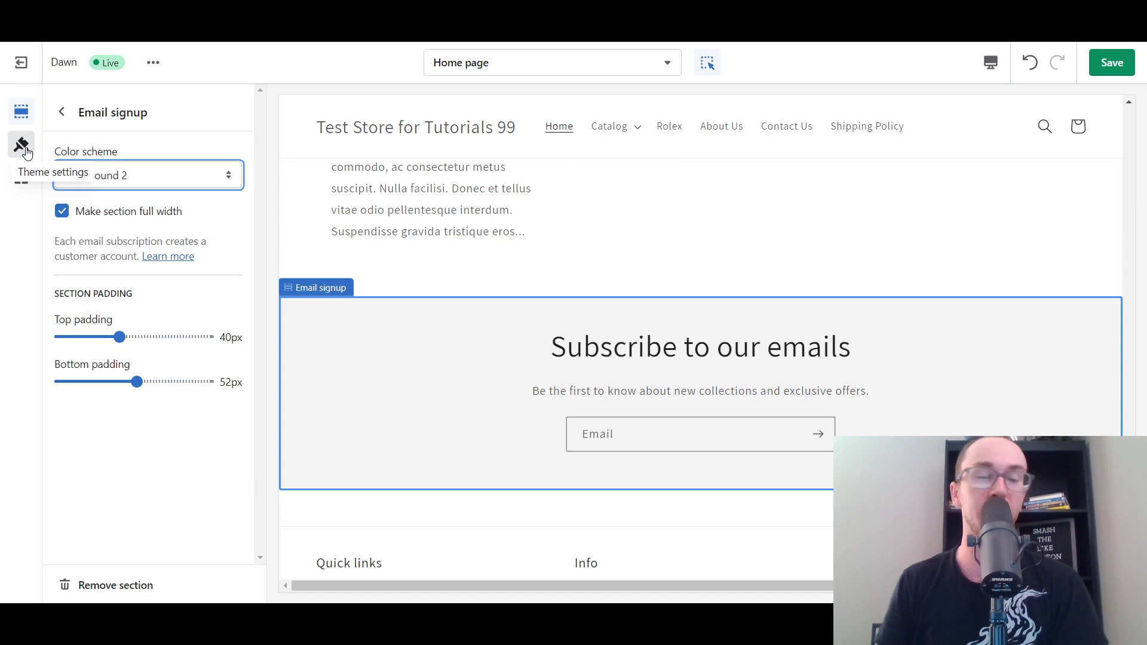
pyautogui.click(141, 180)
pyautogui.click(130, 247)
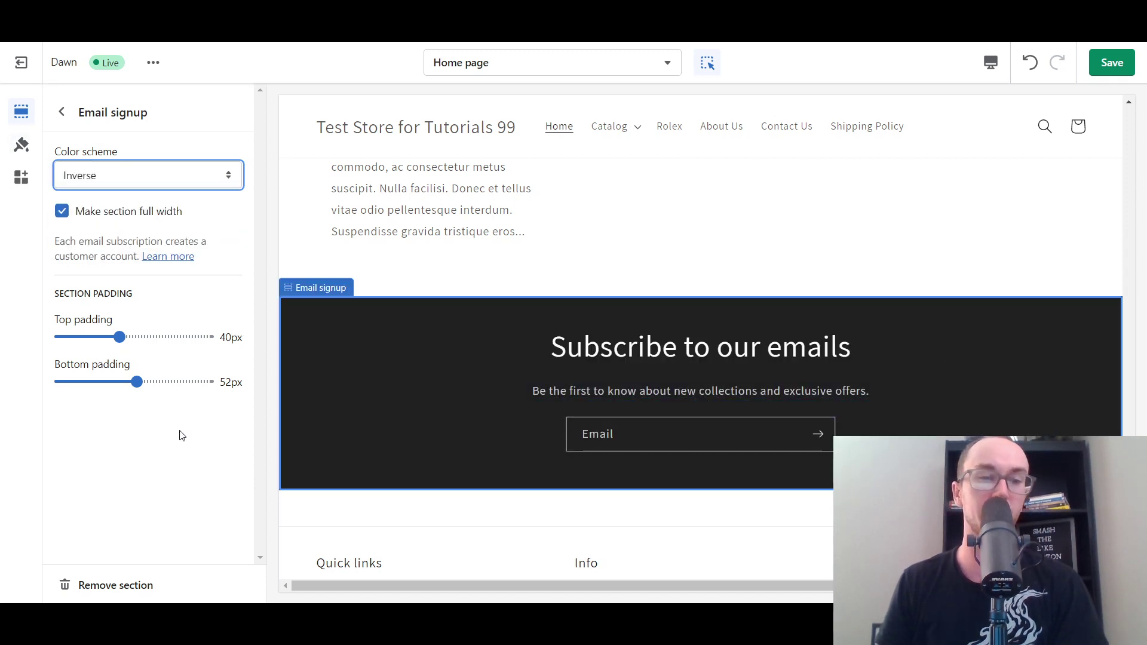
pyautogui.click(164, 179)
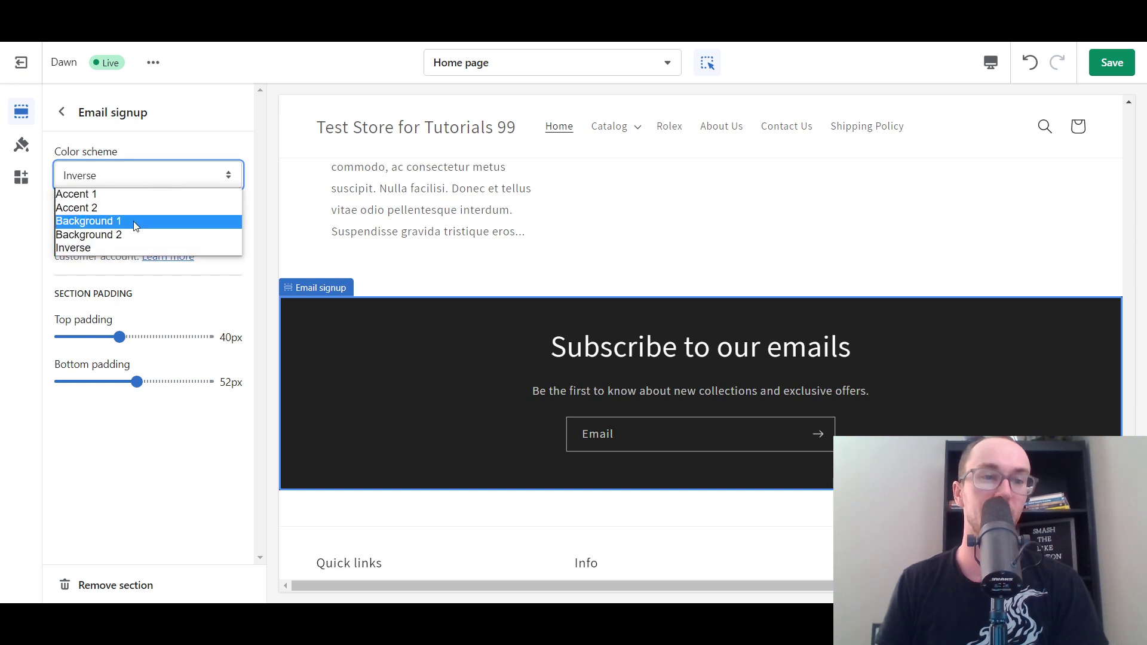
pyautogui.click(135, 221)
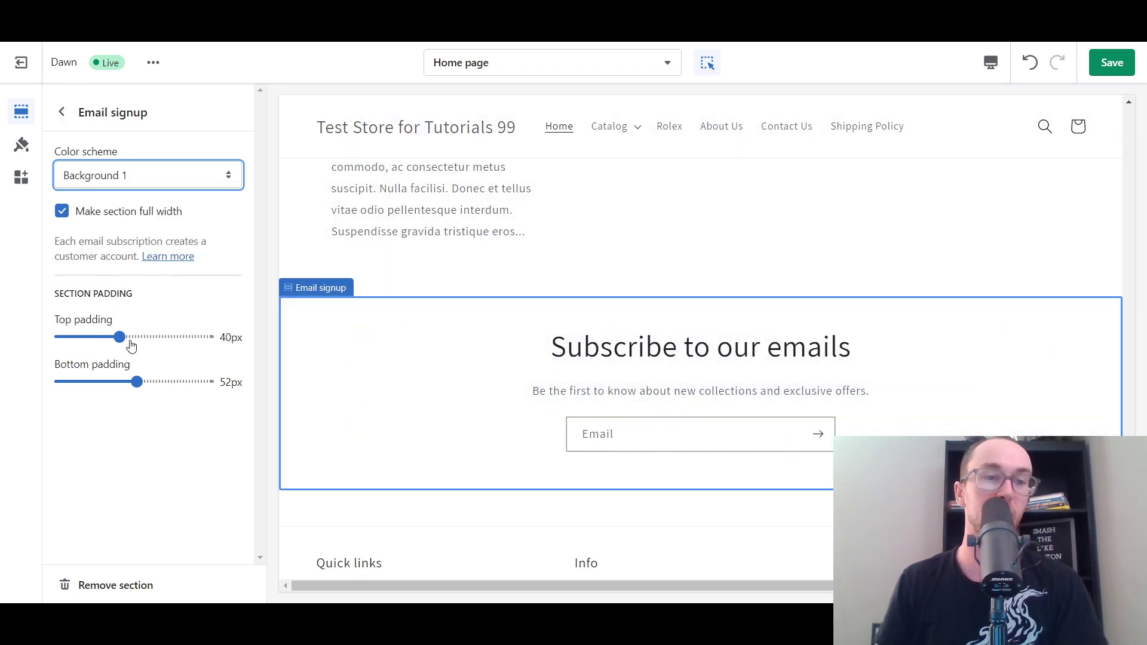
# Set the Email signup section's bottom padding to 60px and return to the section list.
pyautogui.moveTo(137, 381)
pyautogui.mouseDown()
pyautogui.moveTo(103, 381)
pyautogui.moveTo(149, 381)
pyautogui.mouseUp()
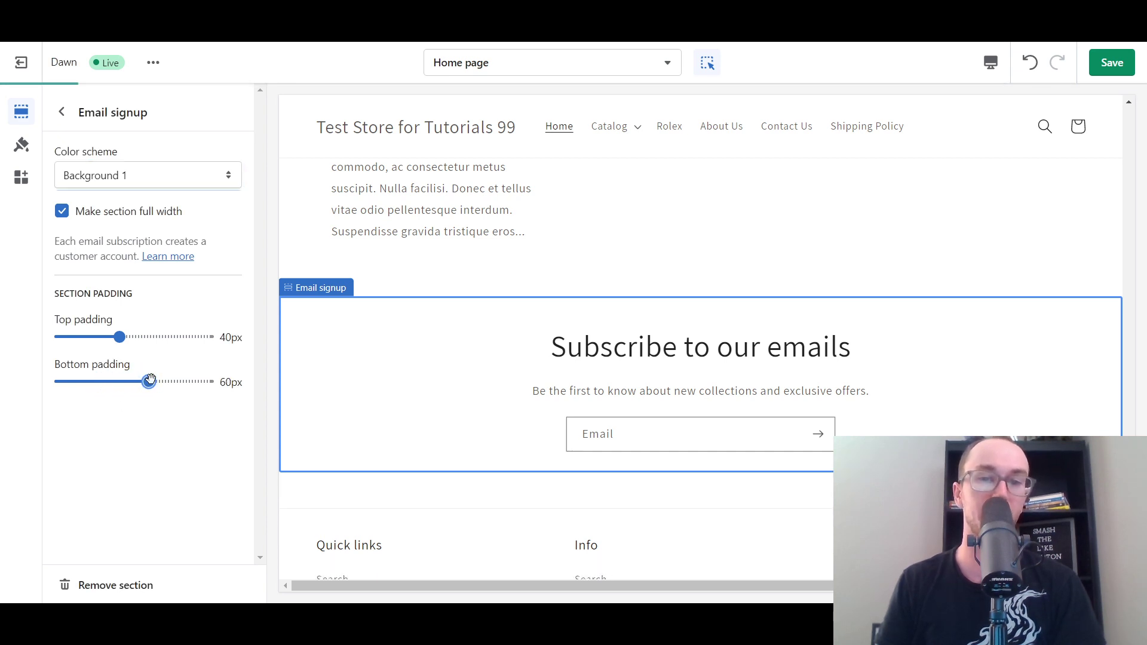
pyautogui.click(62, 112)
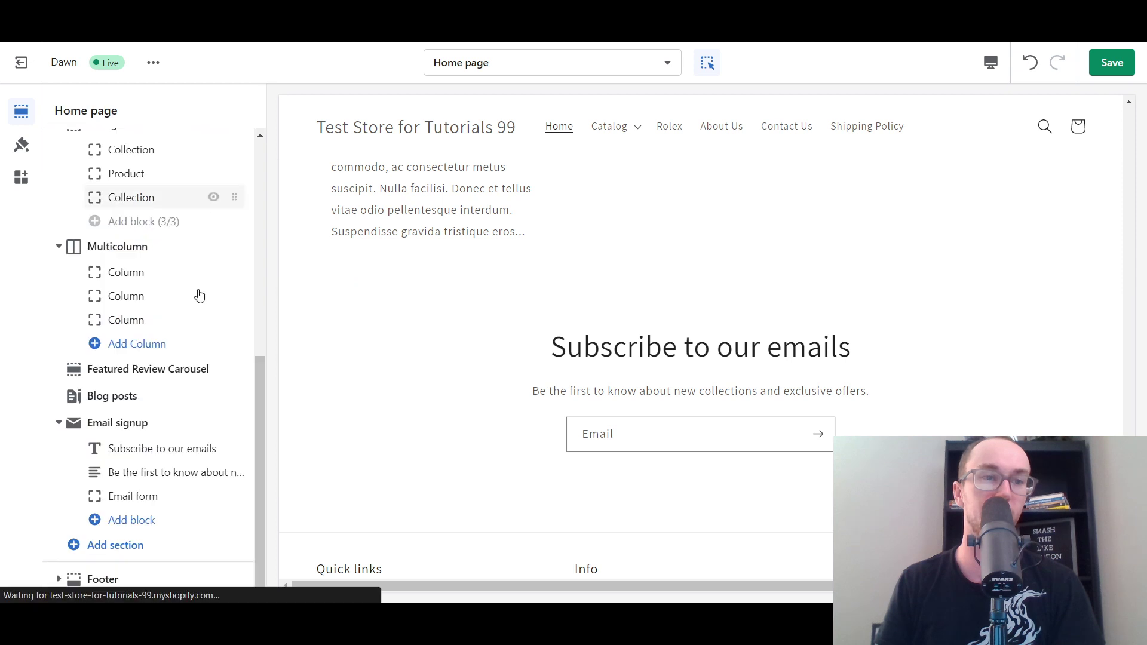
# Try the Small size for the "Subscribe to our emails" heading and set its heading size to Large.
pyautogui.click(160, 448)
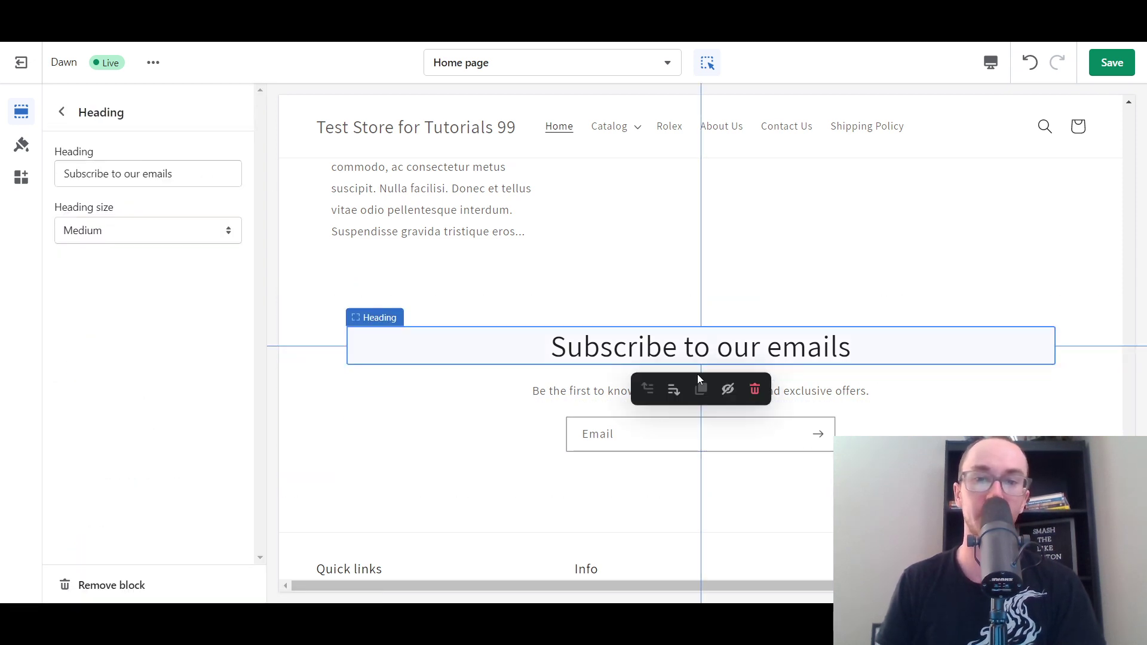
pyautogui.click(155, 241)
pyautogui.click(149, 249)
pyautogui.click(154, 240)
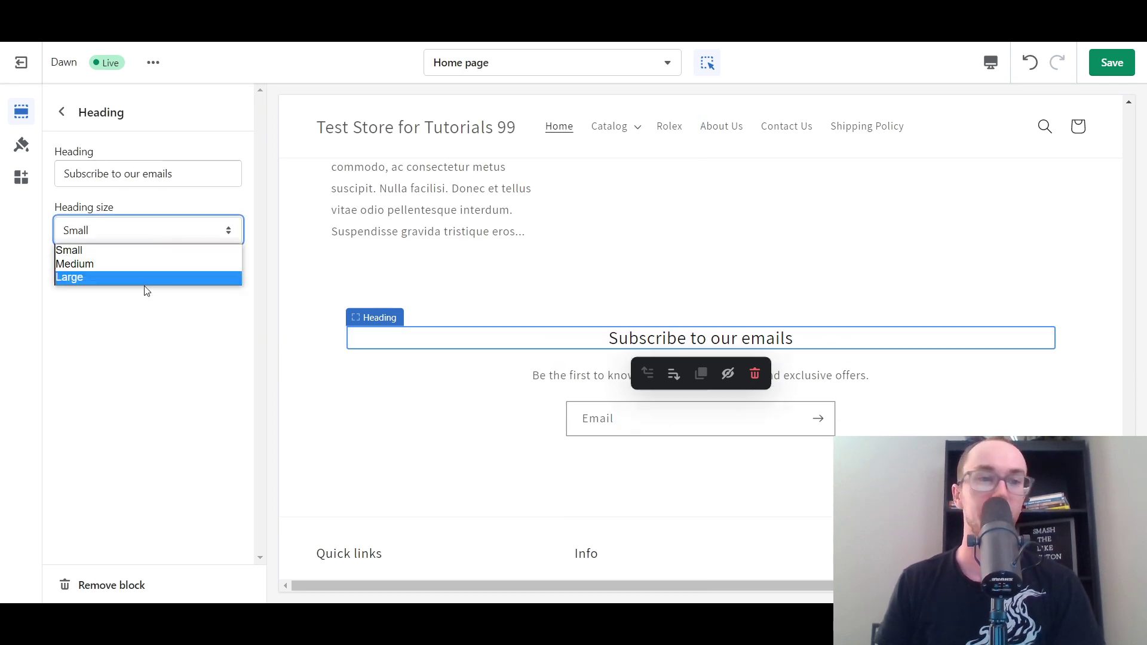
pyautogui.click(146, 279)
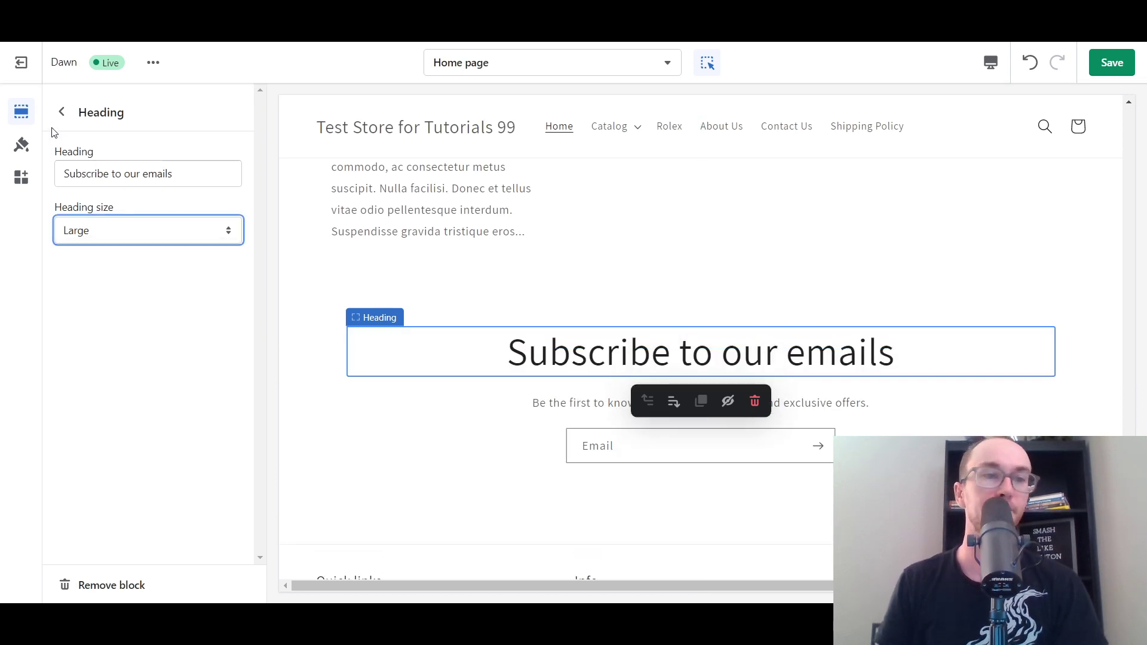
pyautogui.click(61, 114)
# Review the settings of the Email signup section's subheading and email form blocks.
pyautogui.click(123, 472)
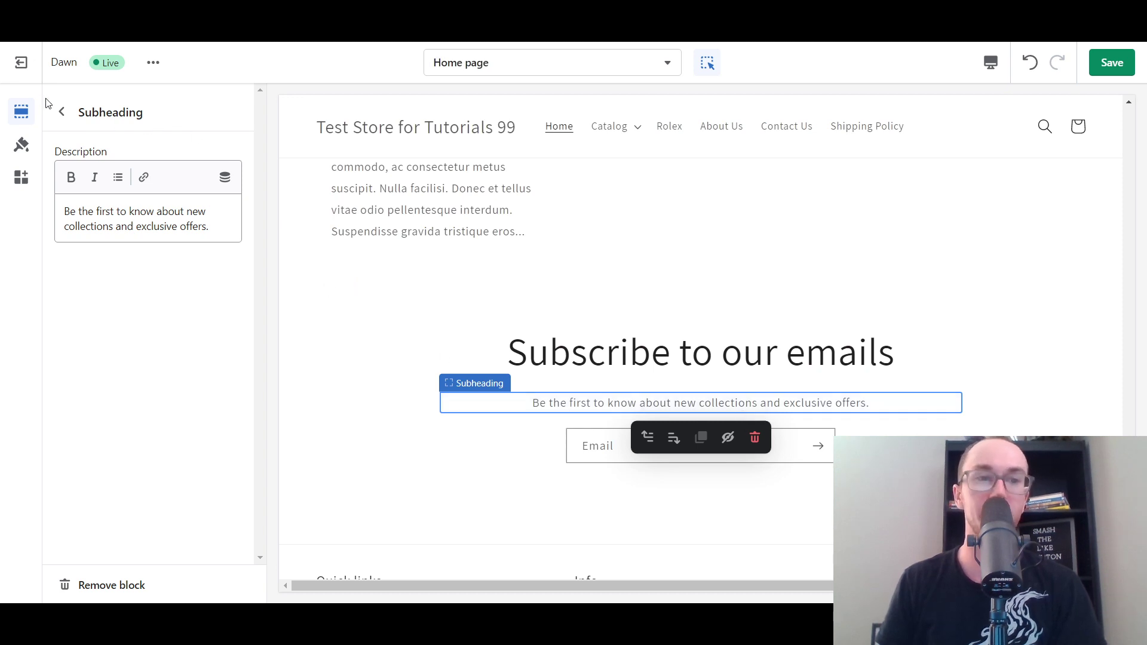
pyautogui.click(61, 111)
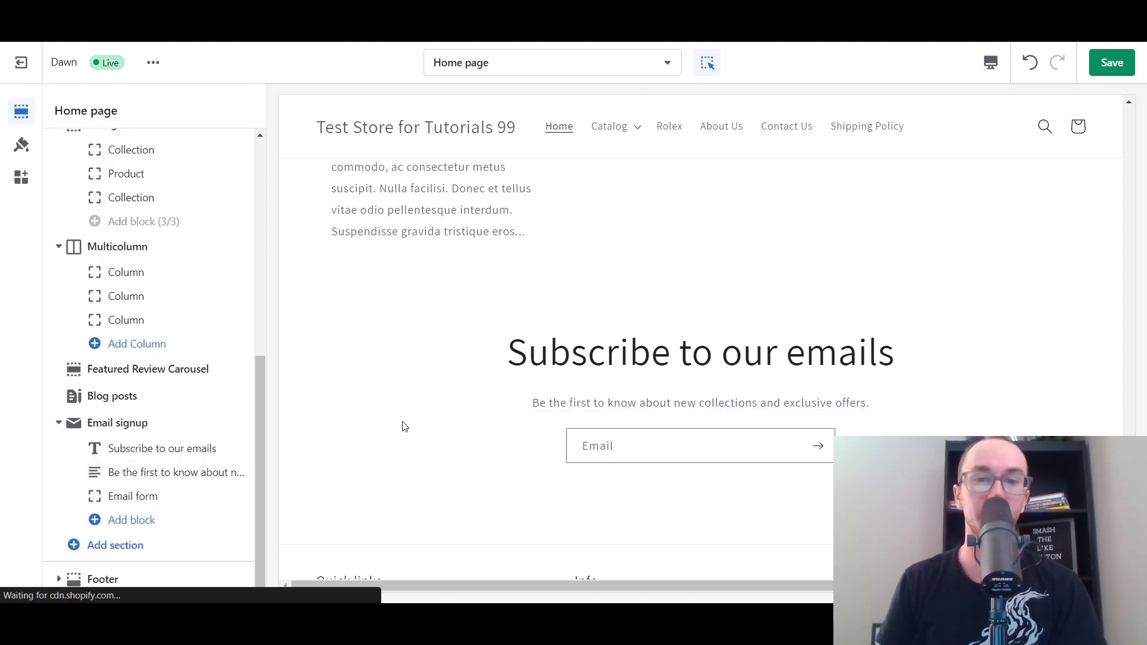
pyautogui.click(142, 497)
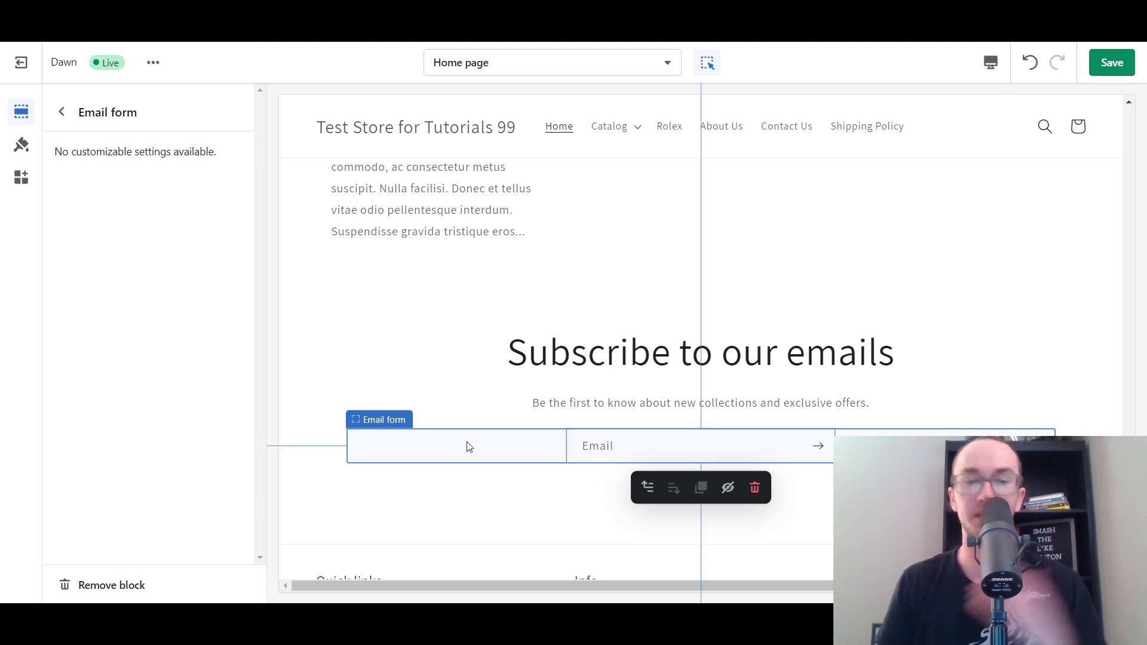
pyautogui.click(62, 112)
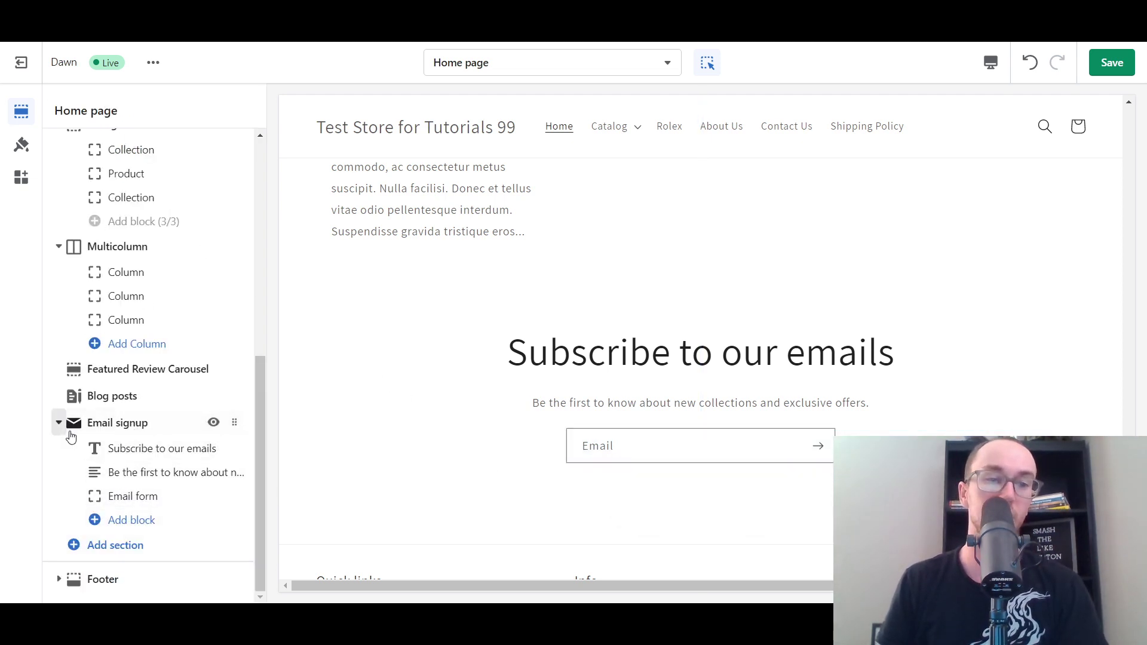
# Save the home page with its new Email signup section.
pyautogui.moveTo(235, 422); pyautogui.dragTo(233, 517)
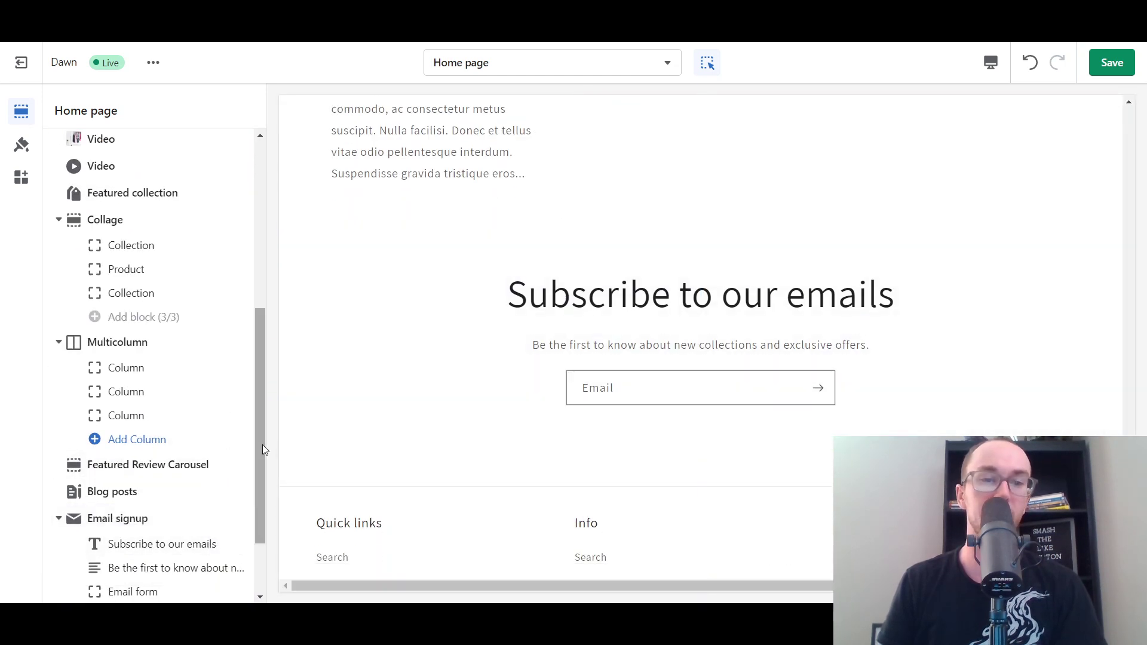
pyautogui.scroll(-2, 263, 445)
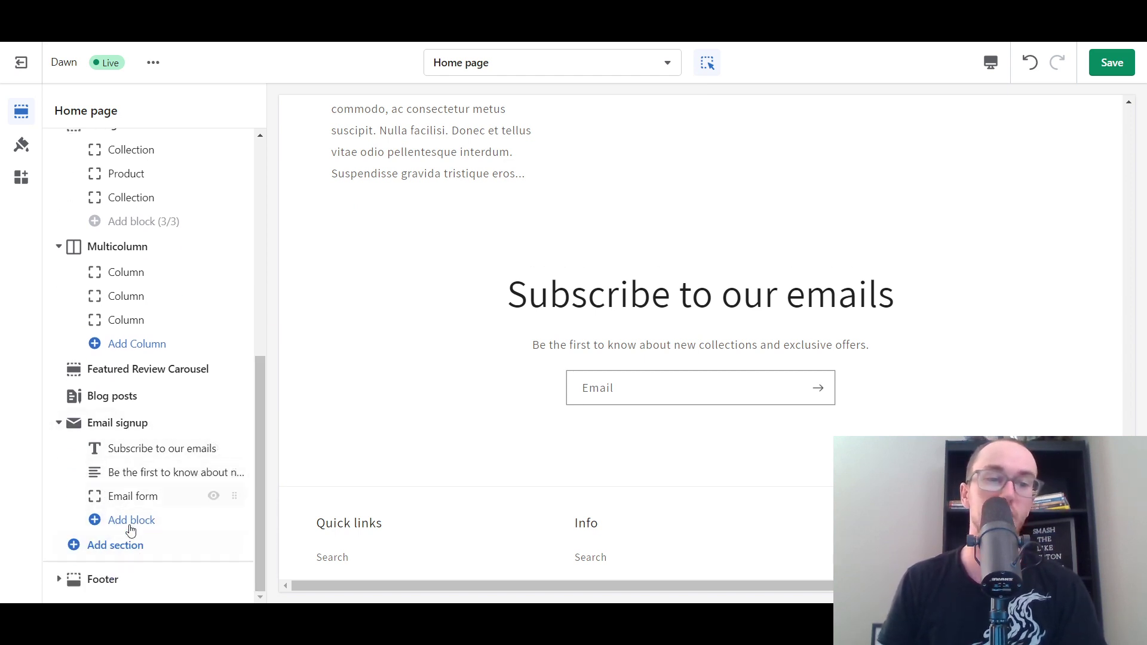
pyautogui.scroll(1, 263, 483)
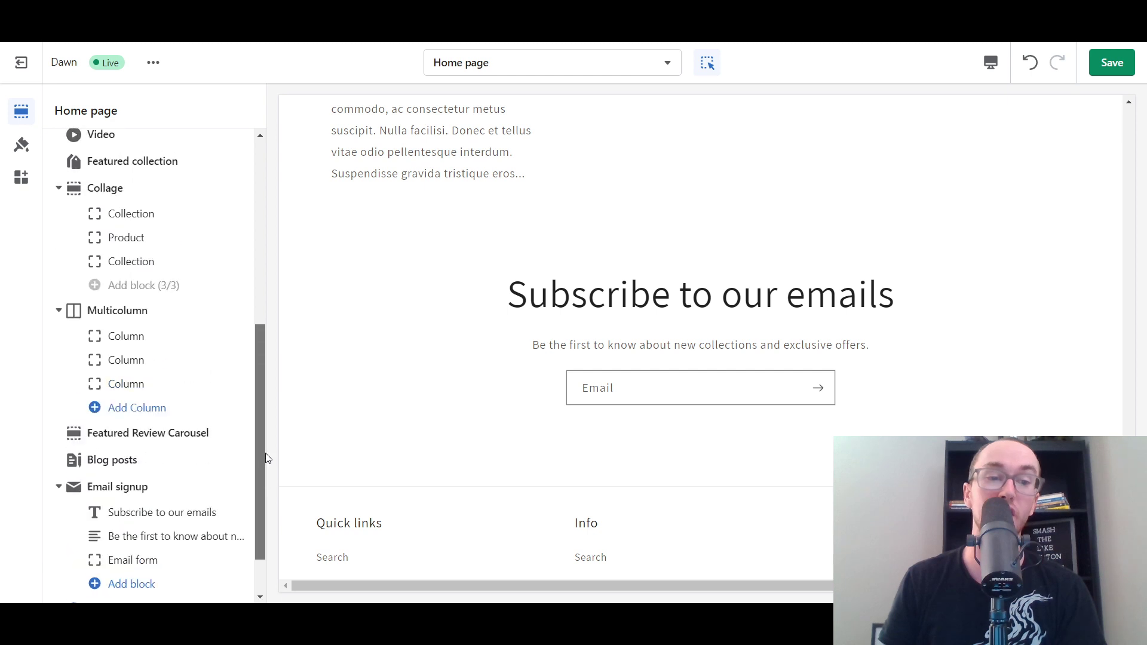
pyautogui.scroll(-1, 265, 452)
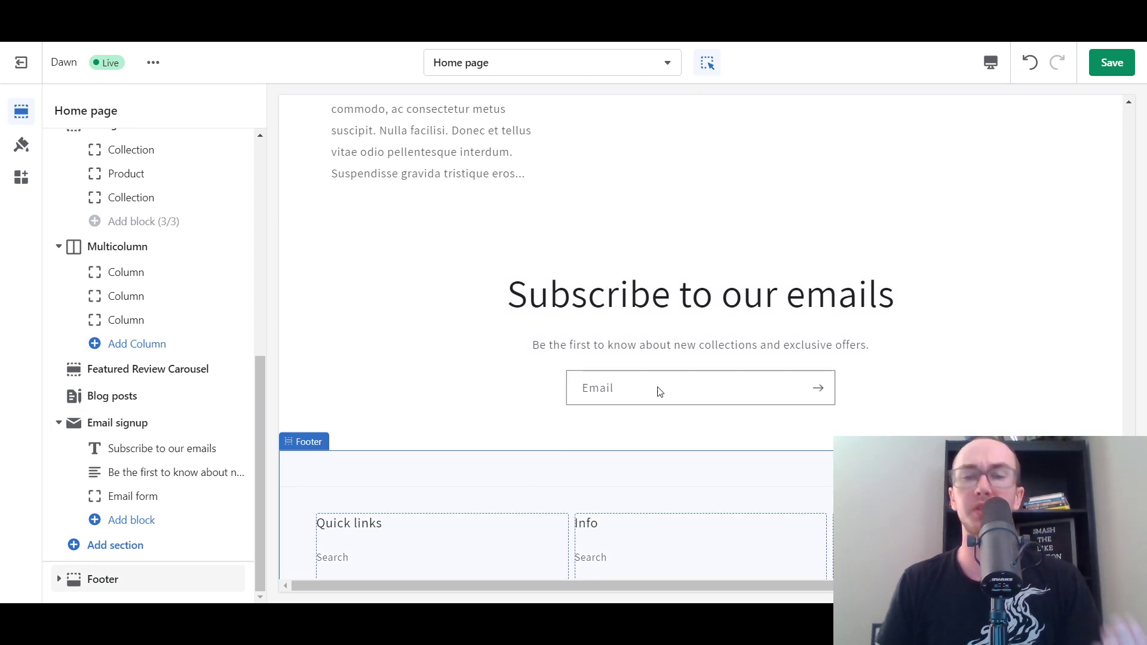
pyautogui.click(1113, 63)
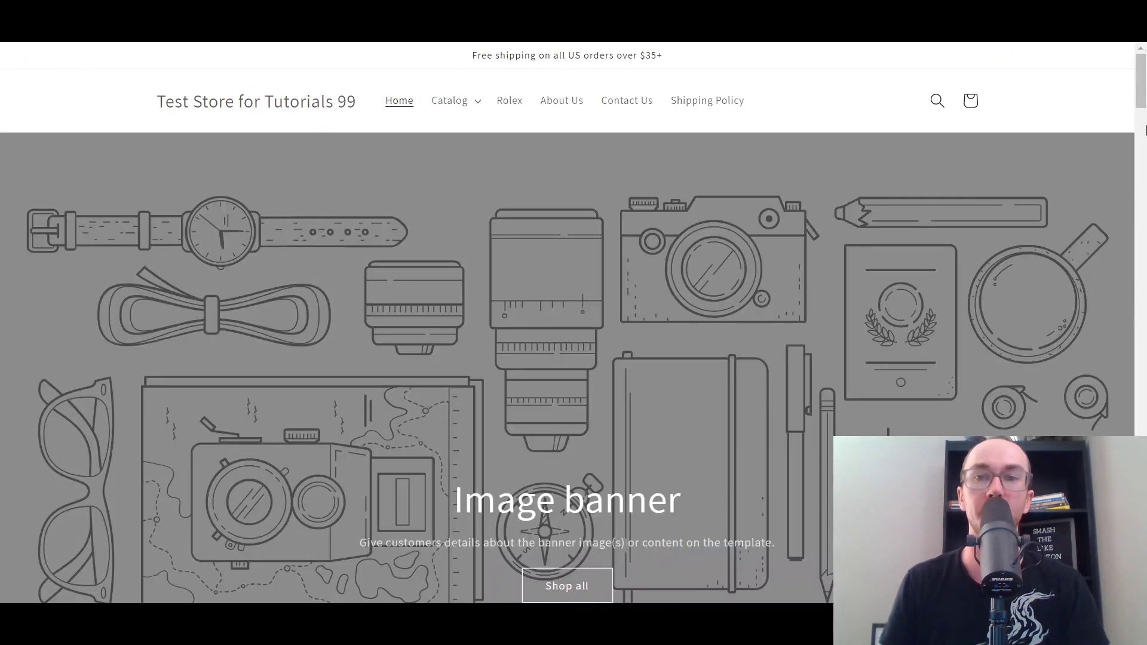
# Examine the email signup section above the footer on the storefront's home page.
pyautogui.scroll(-20, 561, 171)
pyautogui.scroll(-8, 385, 218)
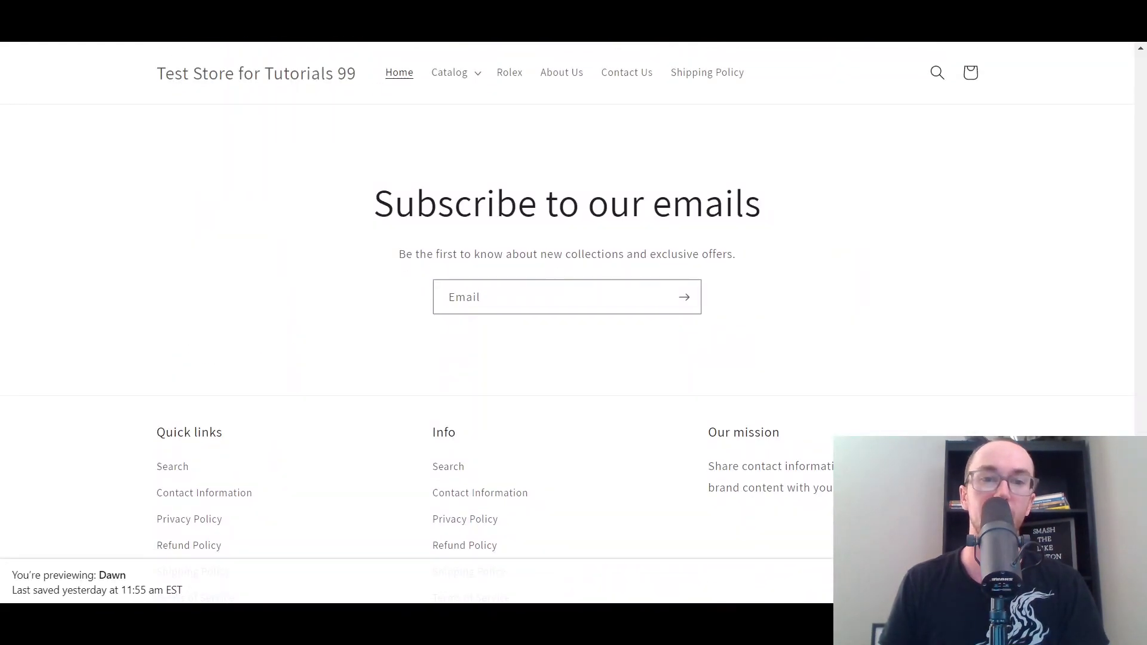
pyautogui.moveTo(385, 218); pyautogui.dragTo(765, 217)
pyautogui.click(767, 215)
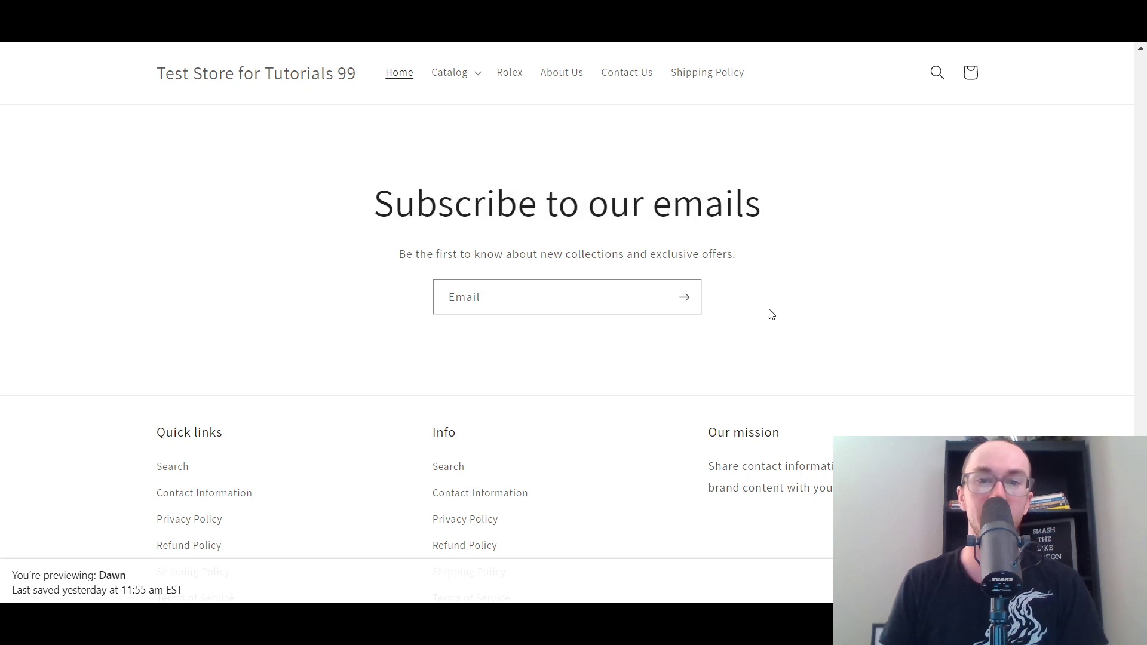
pyautogui.scroll(10, 773, 331)
pyautogui.scroll(-10, 775, 332)
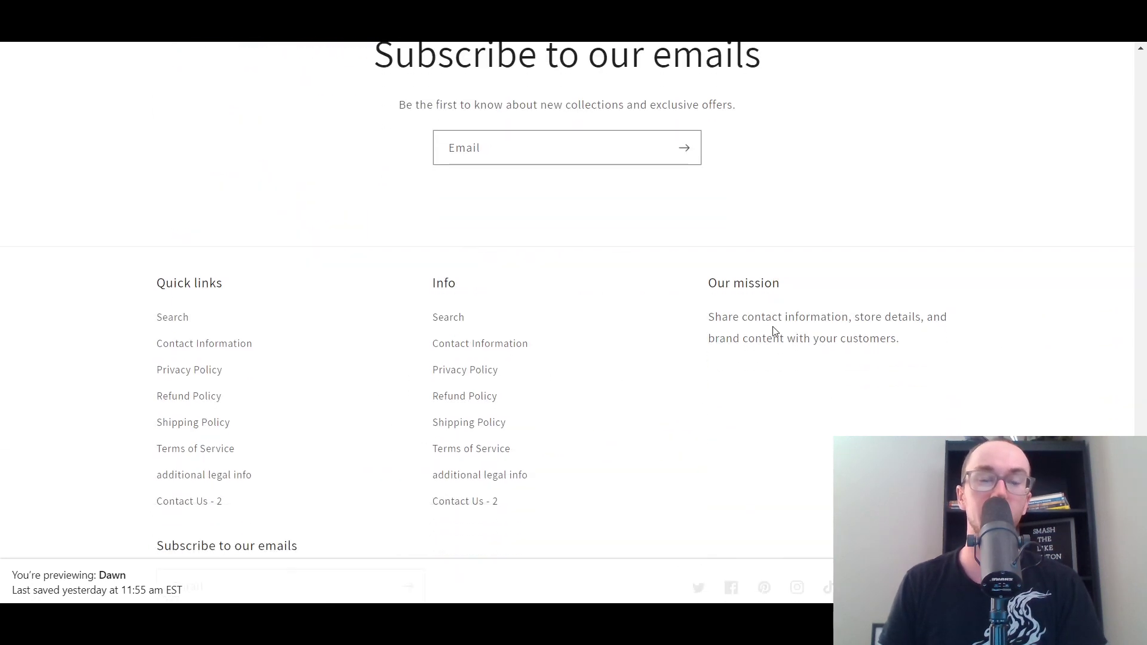
pyautogui.scroll(5, 775, 331)
pyautogui.scroll(-1, 525, 427)
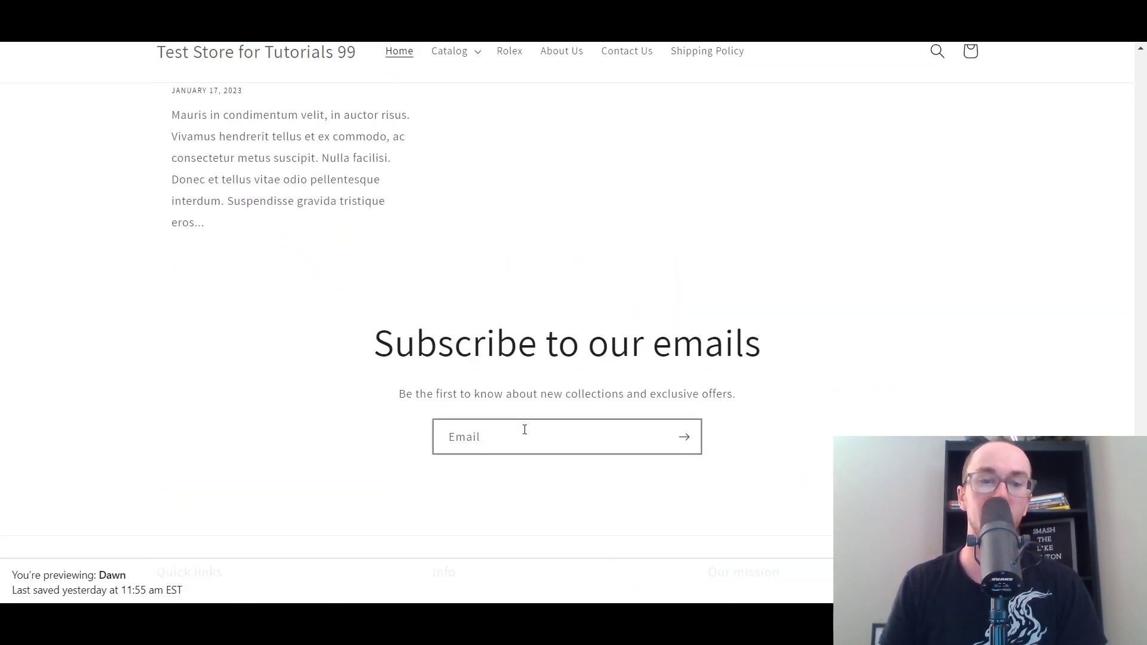
# Submit the storefront's "Subscribe to our emails" form with a saved email address.
pyautogui.click(514, 382)
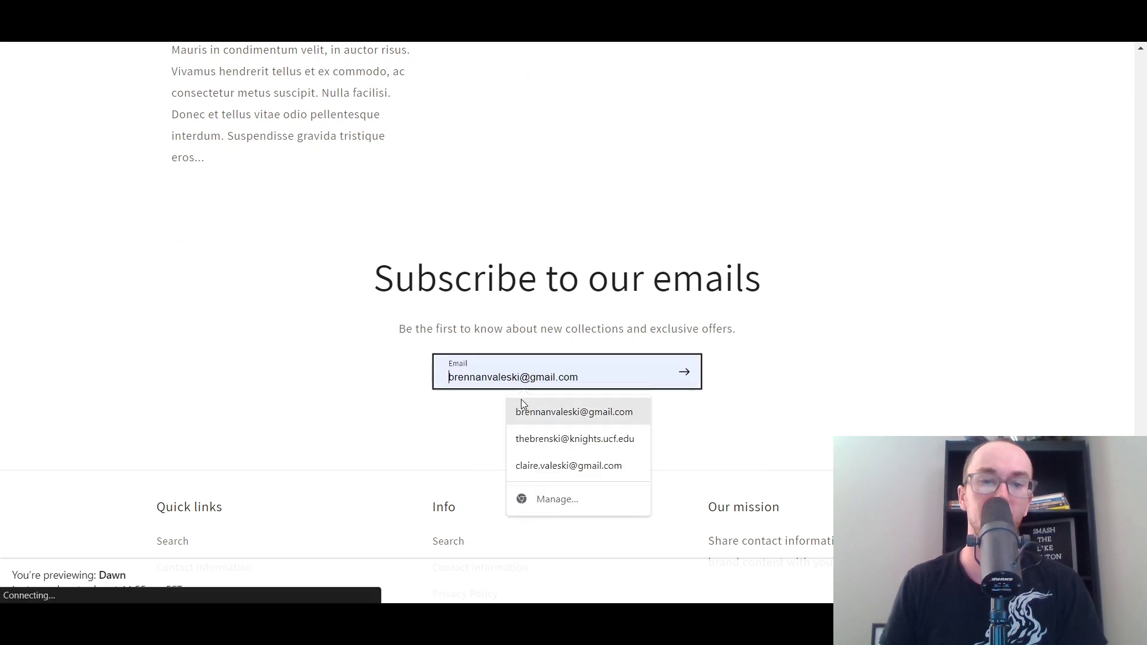
pyautogui.click(519, 411)
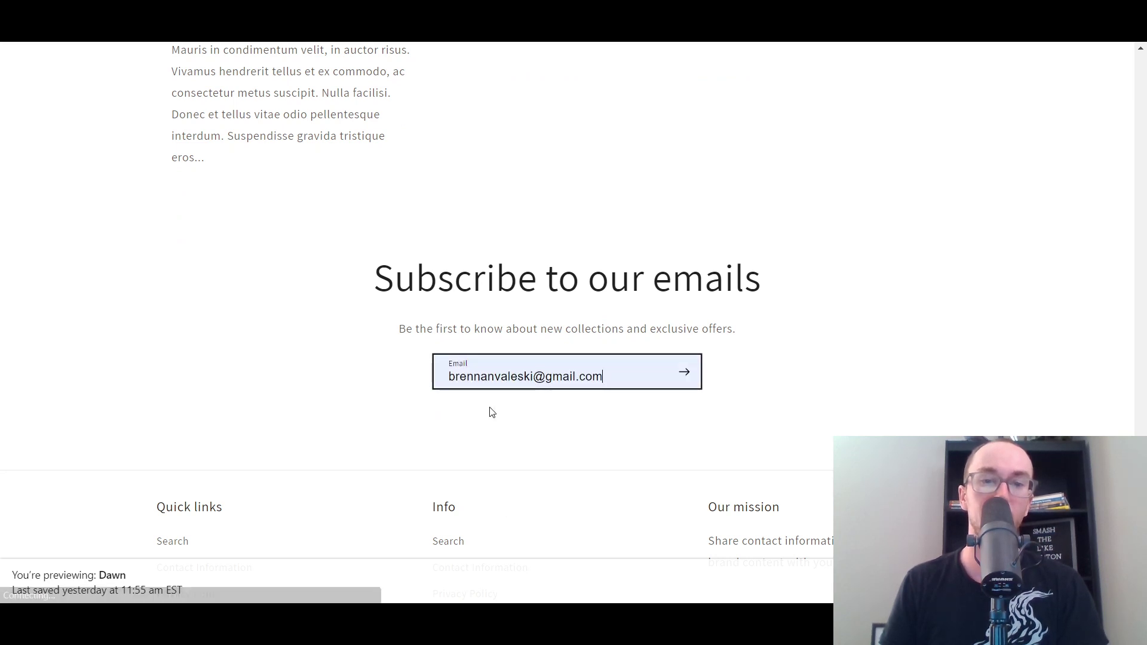
pyautogui.click(686, 379)
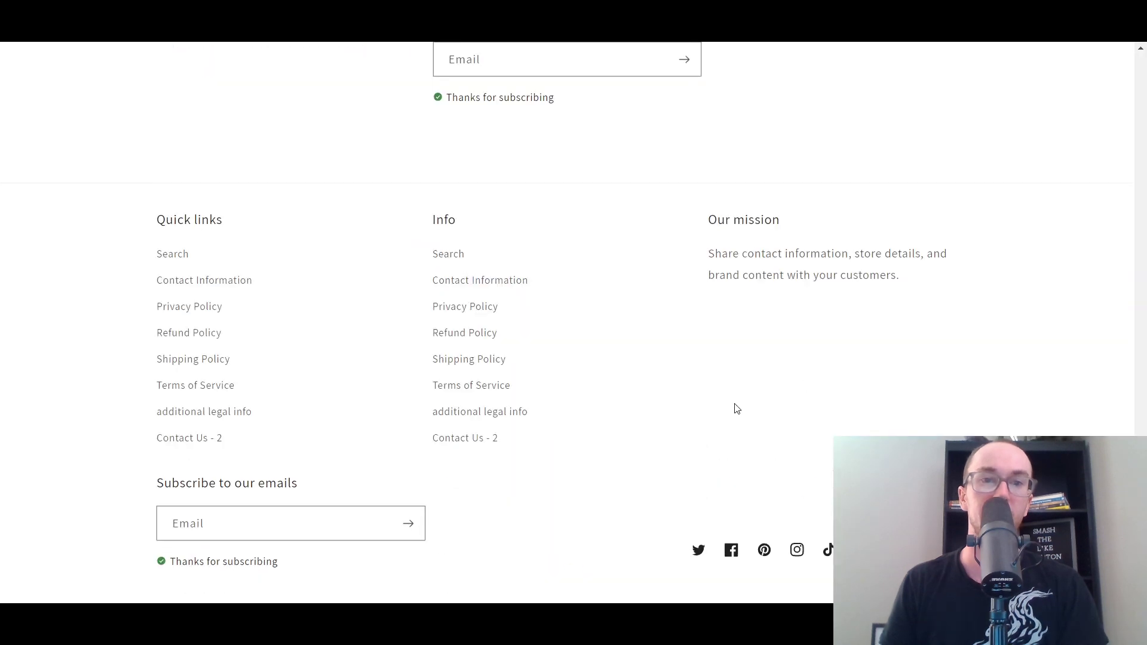
# Check the confirmation message under the signup form and how the section fits with the blog posts and footer.
pyautogui.scroll(3, 732, 407)
pyautogui.scroll(1, 699, 412)
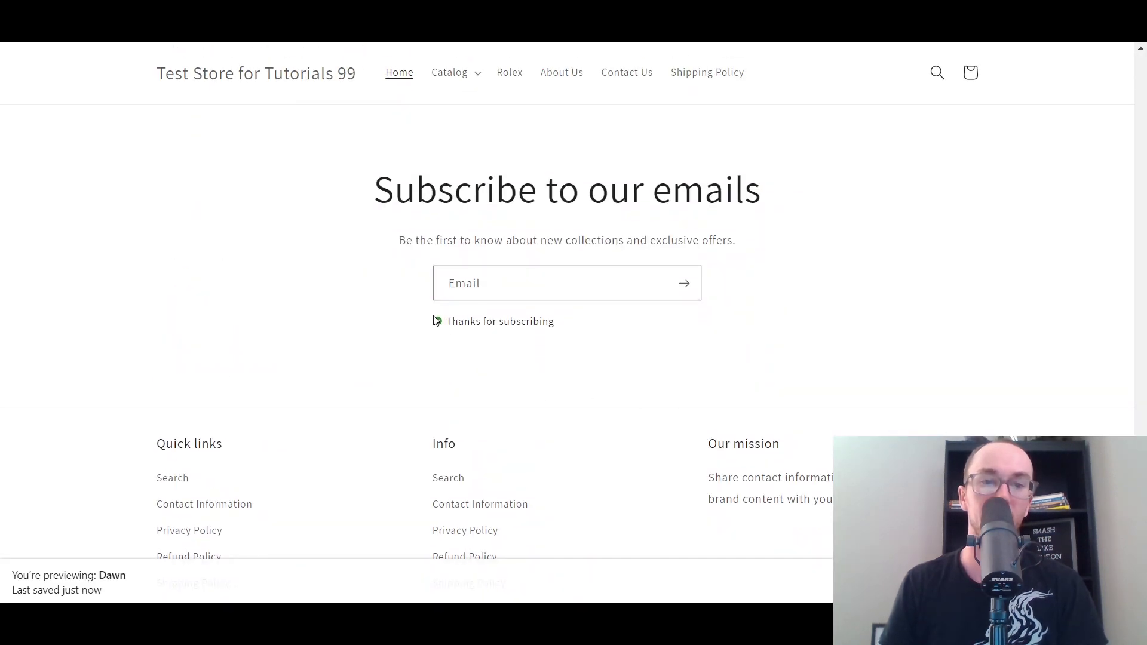
pyautogui.moveTo(435, 321); pyautogui.dragTo(568, 330)
pyautogui.click(567, 331)
pyautogui.scroll(1, 588, 370)
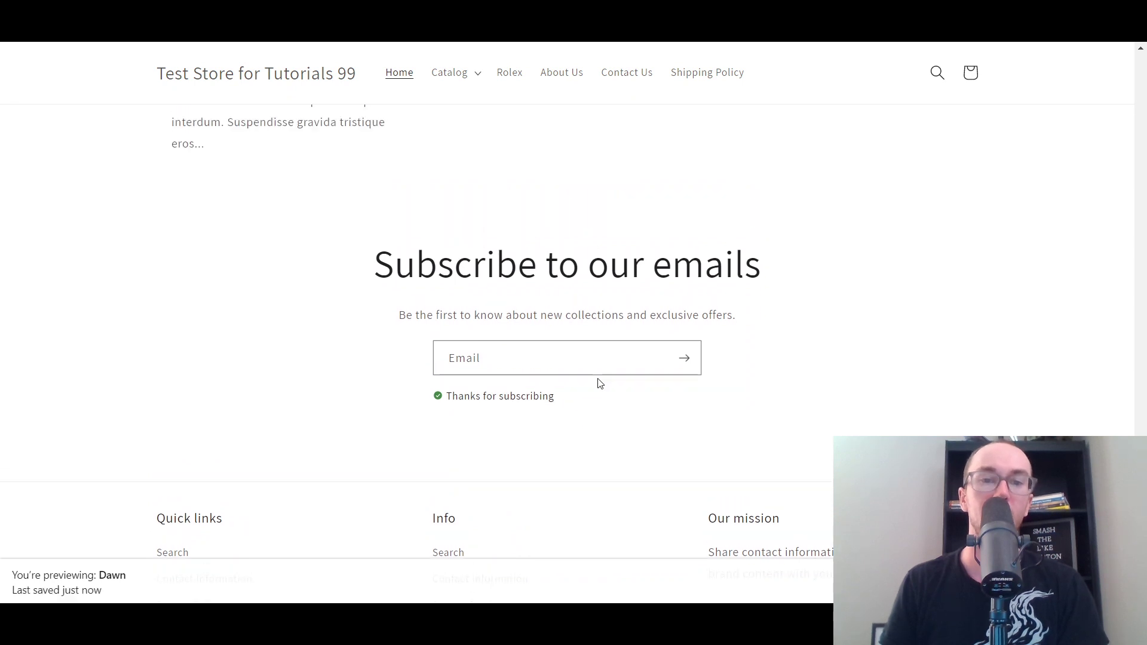
pyautogui.moveTo(348, 257); pyautogui.dragTo(777, 258)
pyautogui.click(777, 258)
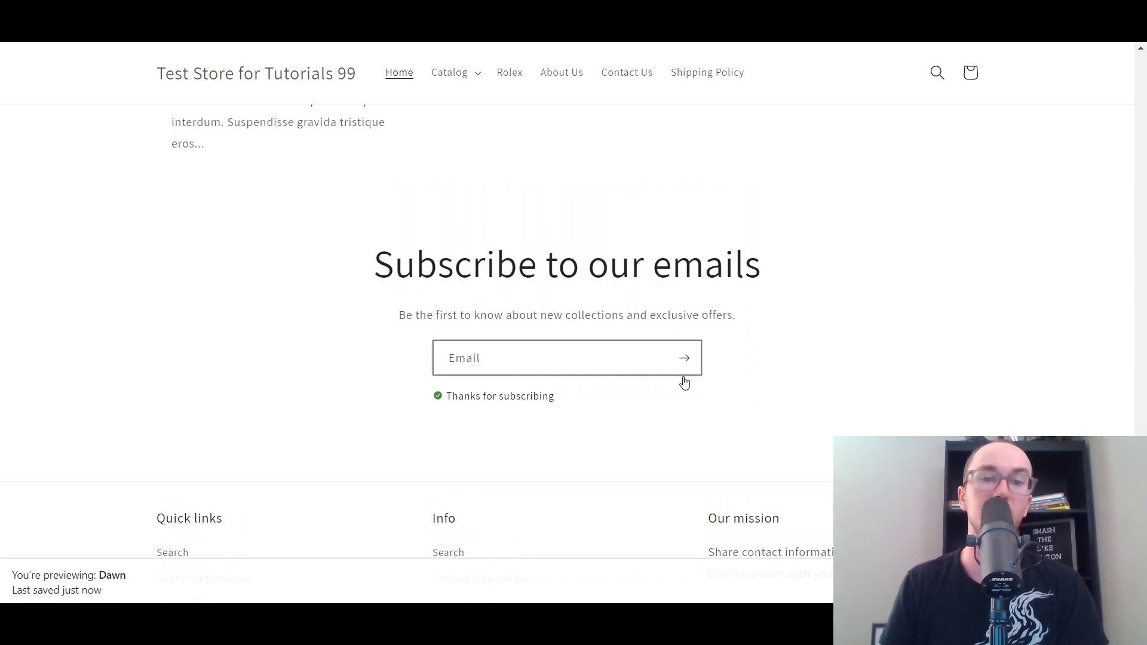
pyautogui.scroll(5, 568, 323)
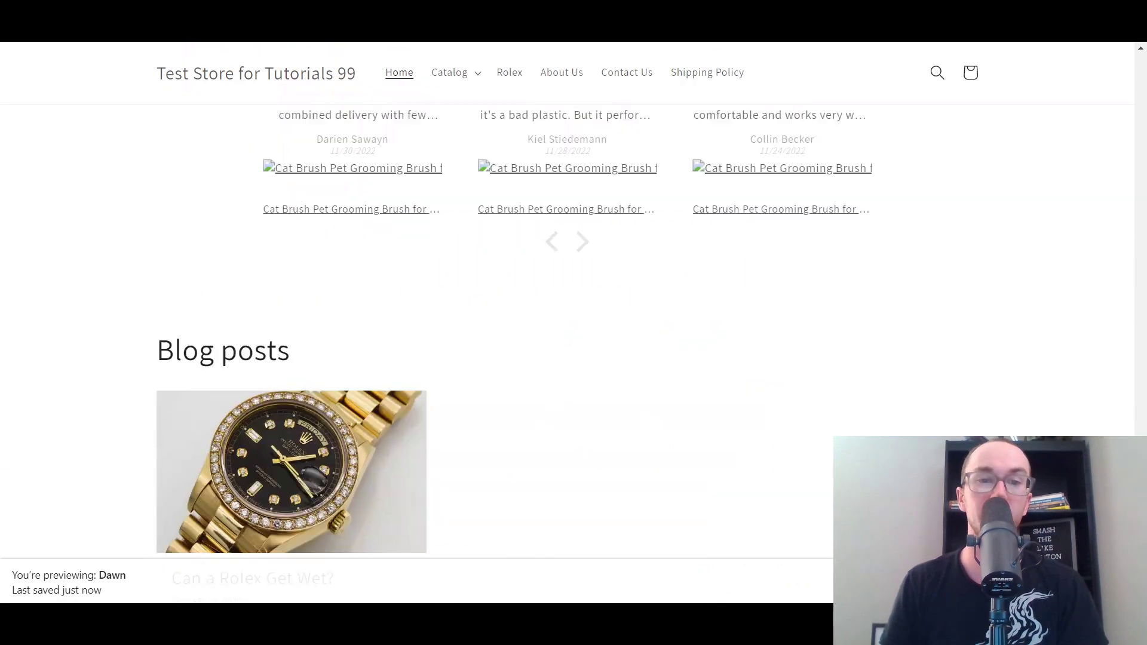
pyautogui.scroll(-5, 487, 386)
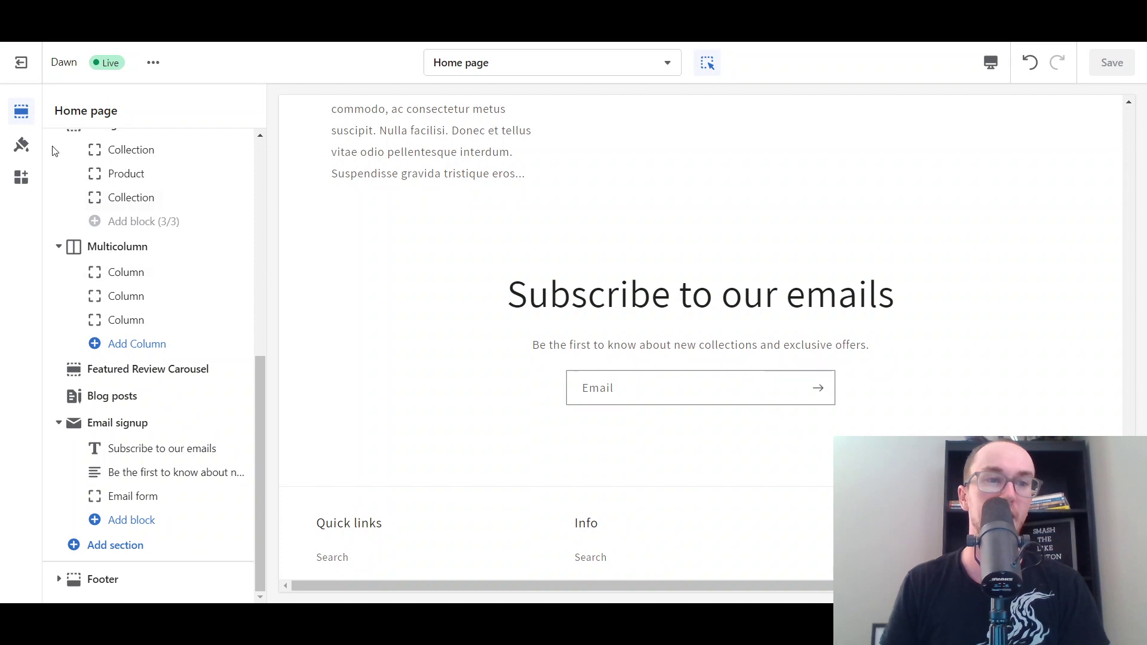
# Exit the theme editor and open the new subscriber's record from the store's customer list.
pyautogui.click(31, 63)
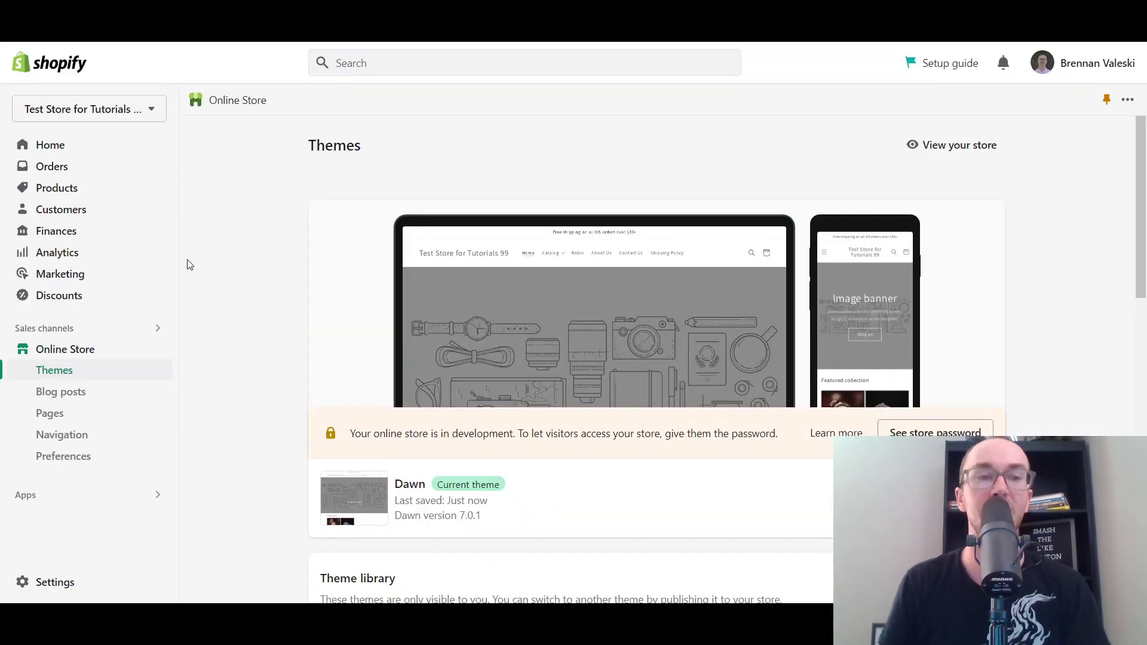
pyautogui.click(71, 211)
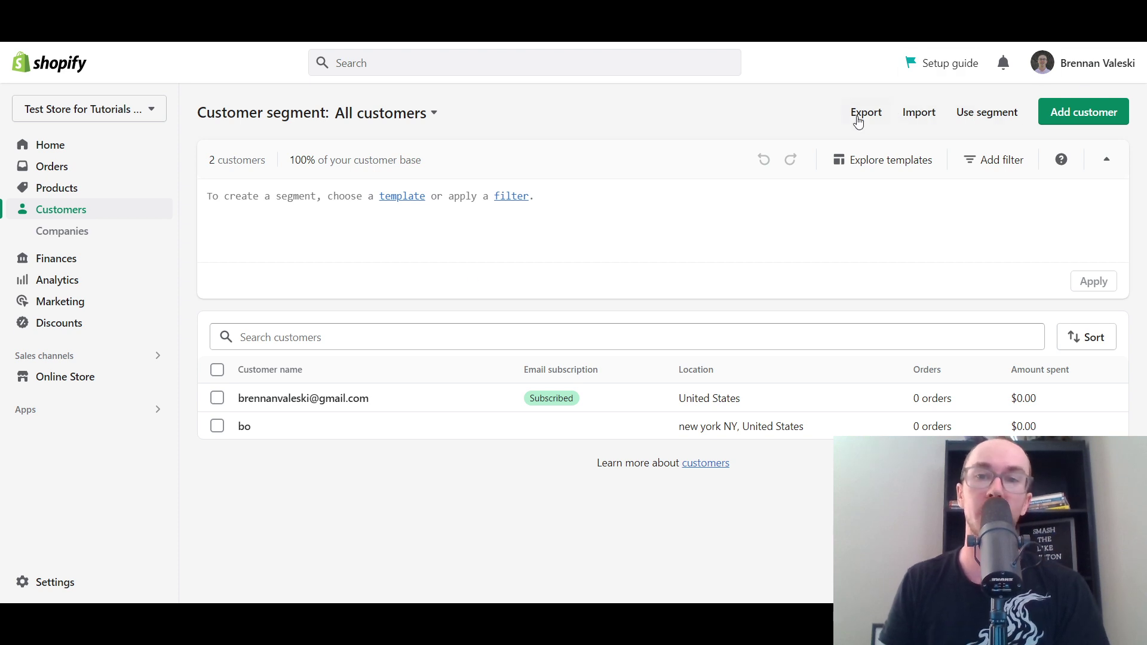
pyautogui.click(456, 400)
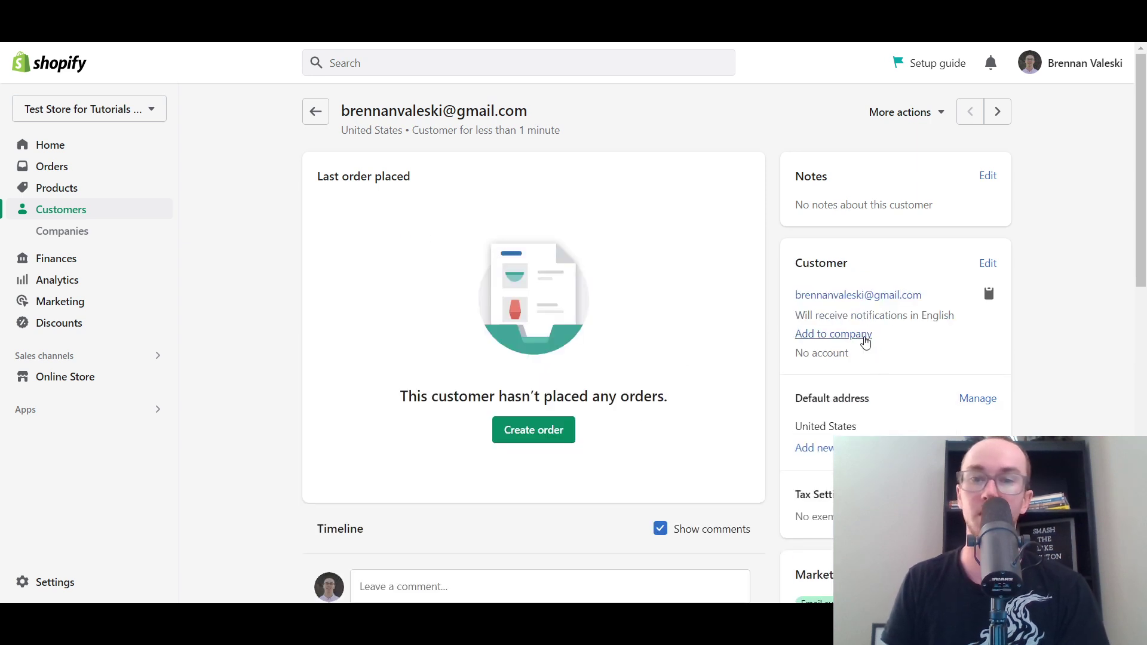
# Review the subscriber's marketing status, timeline and tags, and return to the customer list.
pyautogui.scroll(-5, 1144, 269)
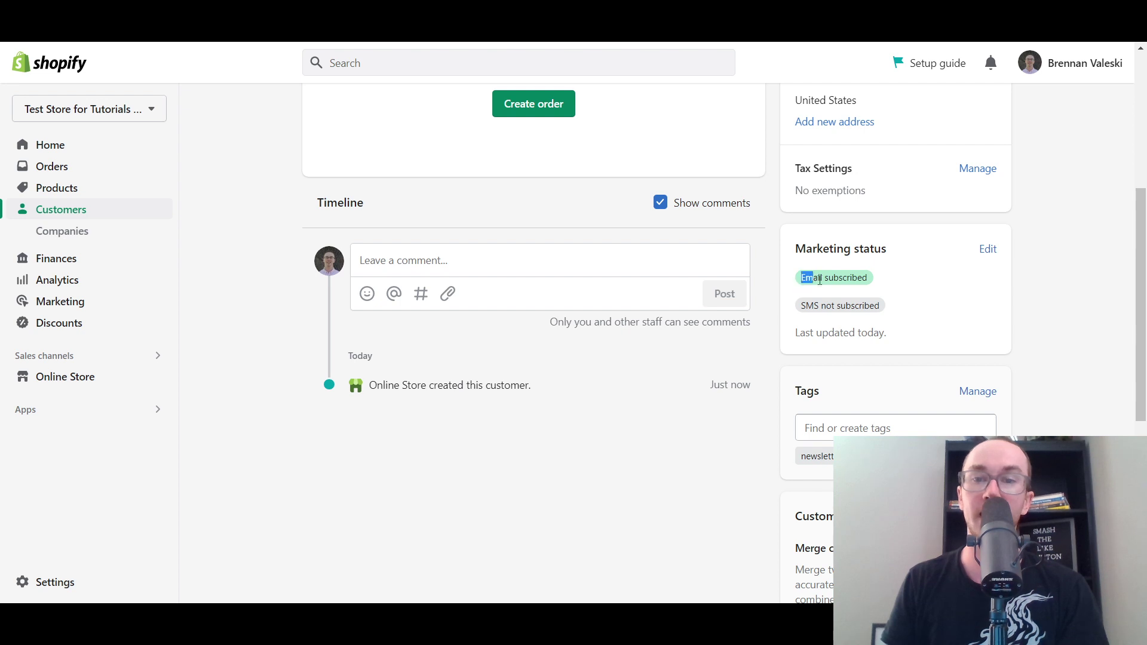
pyautogui.moveTo(820, 280); pyautogui.dragTo(911, 282)
pyautogui.click(911, 282)
pyautogui.scroll(-2, 750, 220)
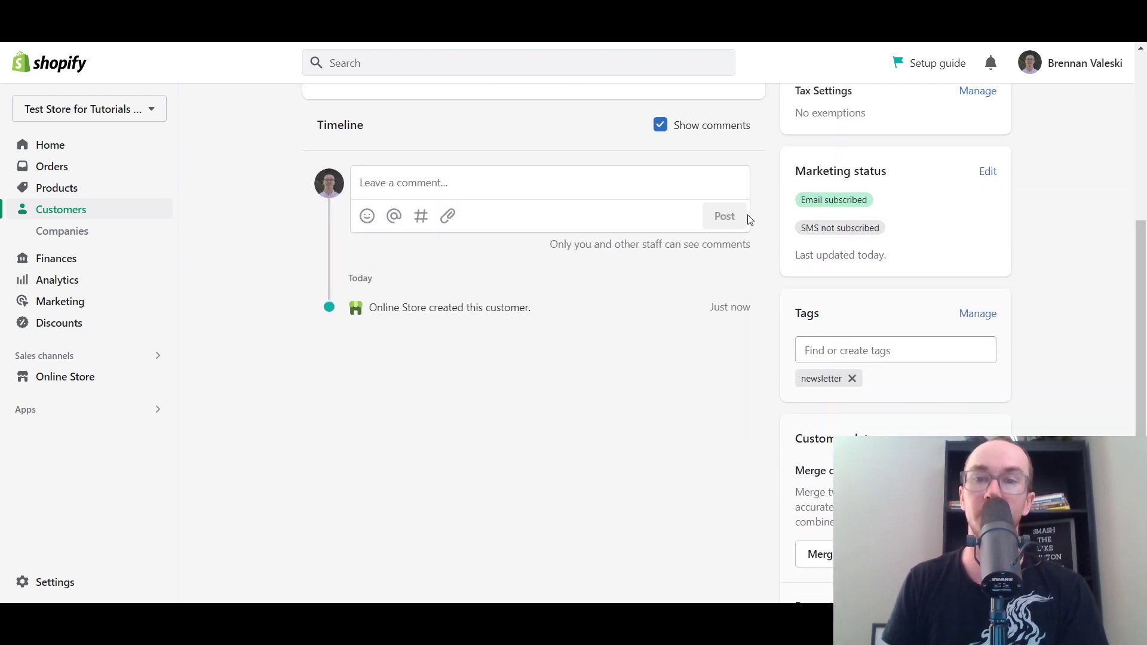
pyautogui.scroll(-6, 1142, 329)
pyautogui.scroll(8, 1144, 367)
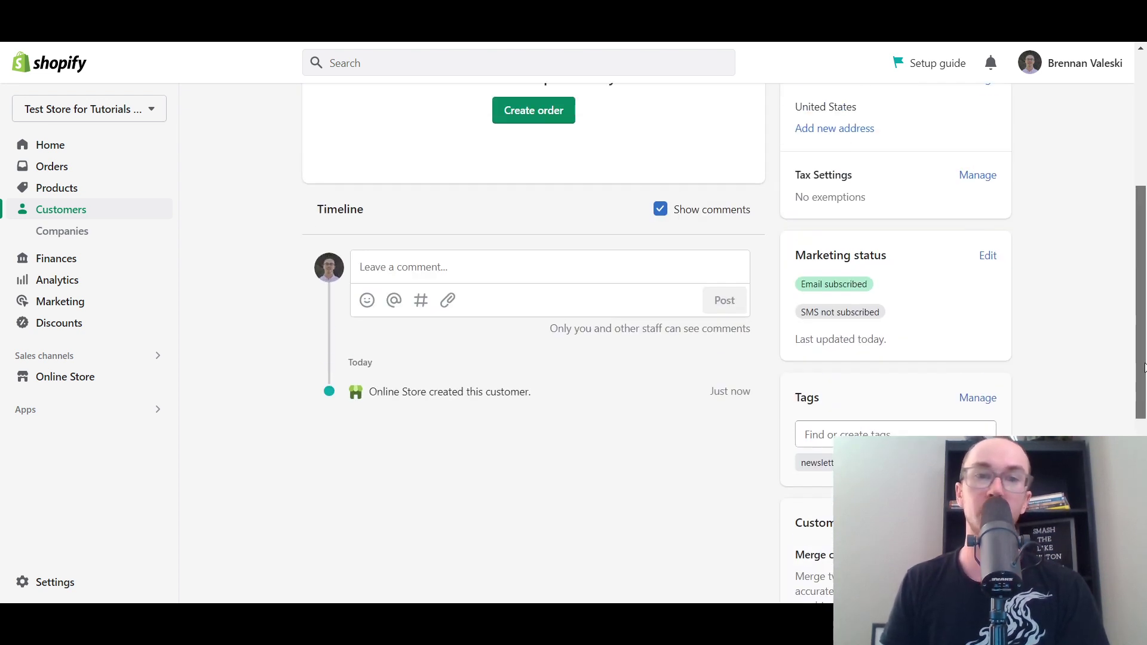
pyautogui.moveTo(1144, 367); pyautogui.dragTo(1144, 233)
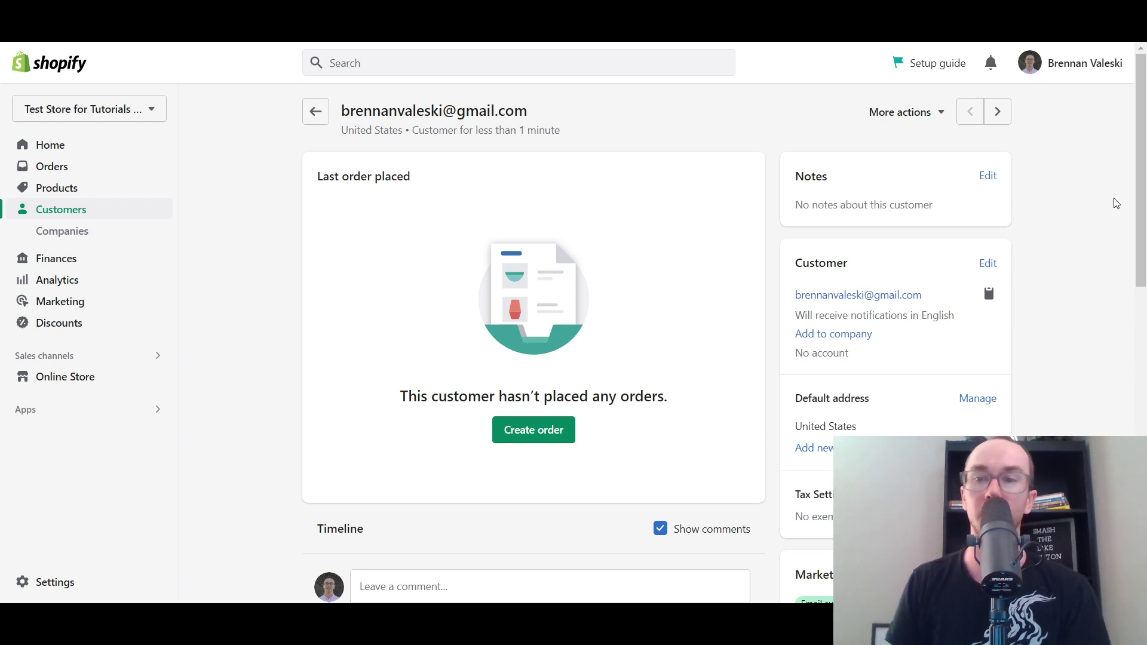
pyautogui.scroll(-1, 1015, 257)
pyautogui.scroll(1, 890, 322)
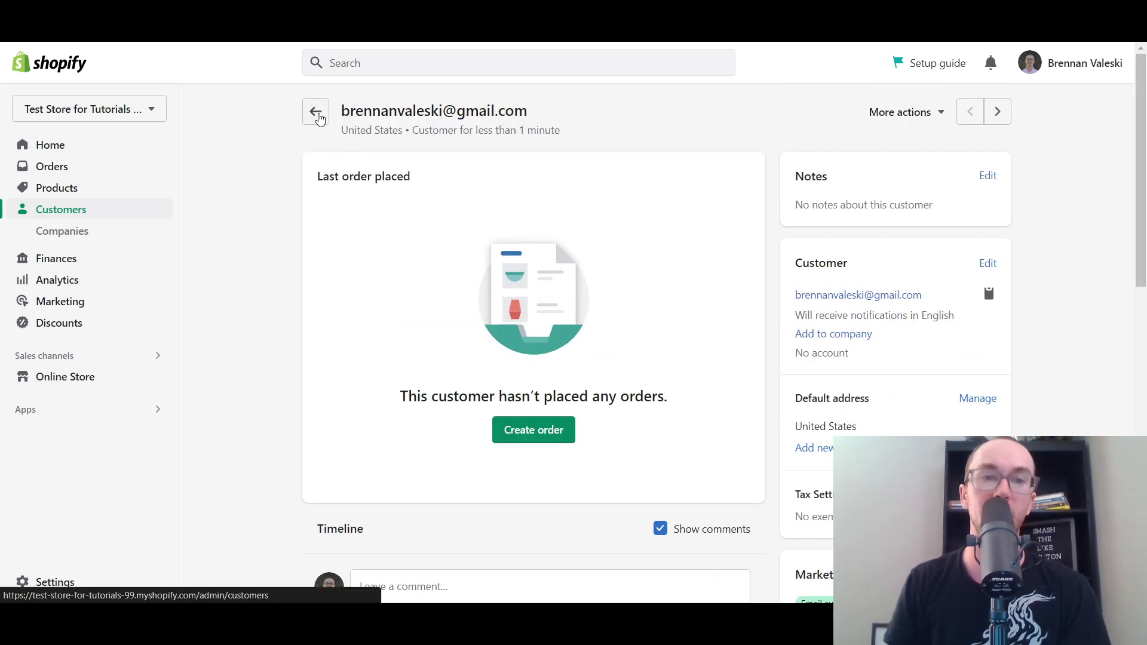
pyautogui.click(315, 112)
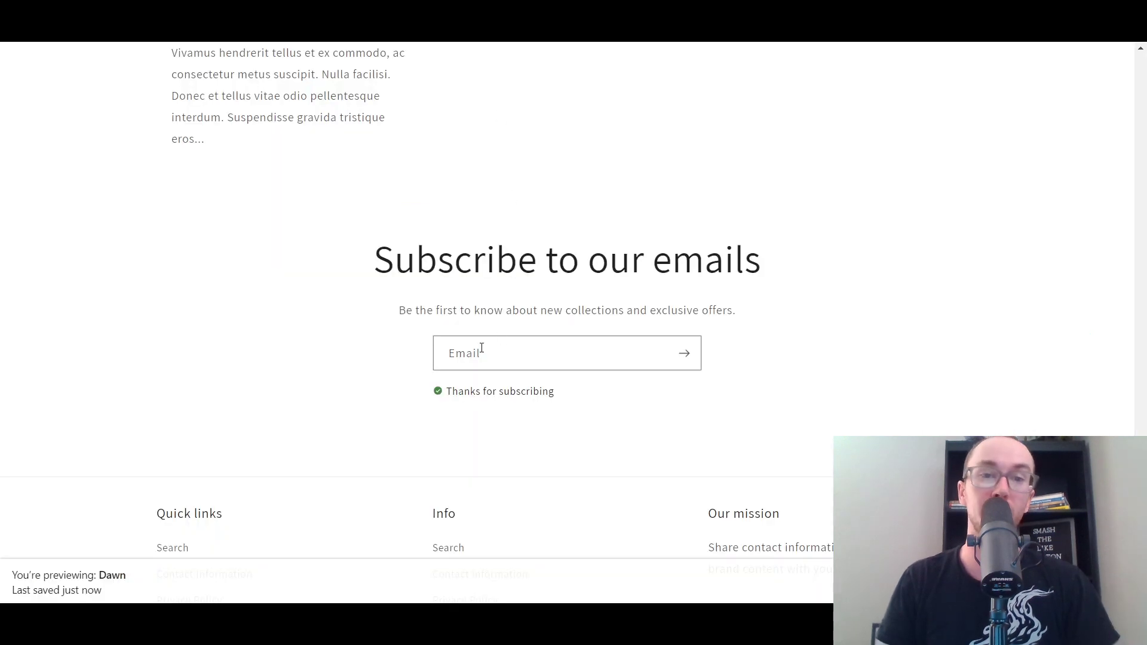
pyautogui.scroll(3, 612, 302)
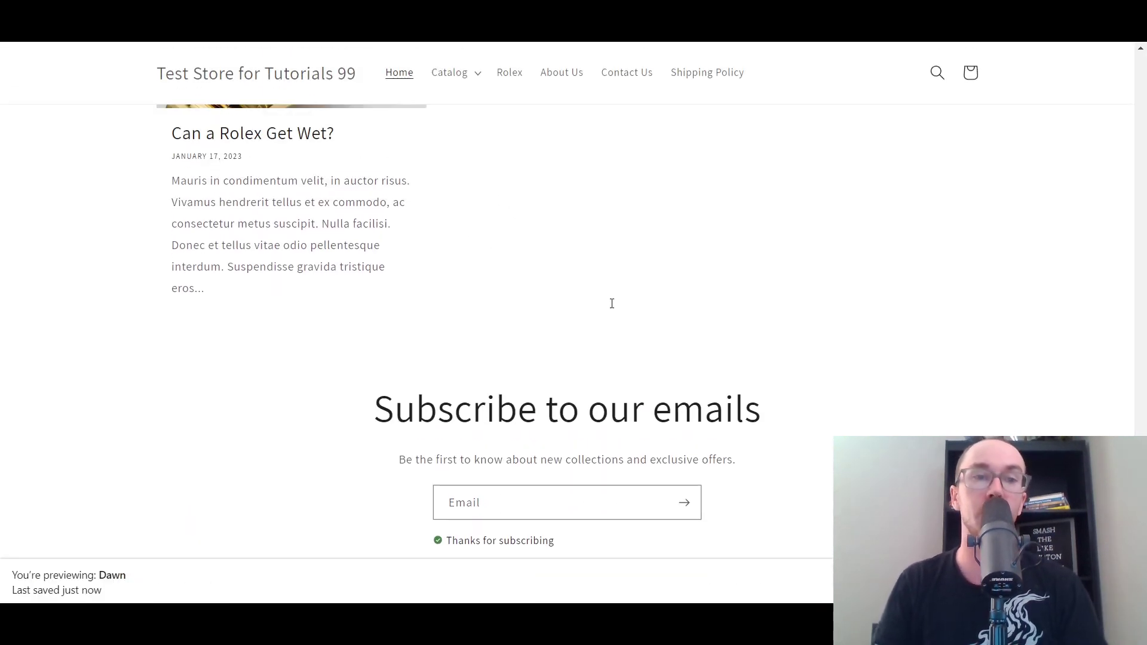
pyautogui.scroll(-4, 612, 302)
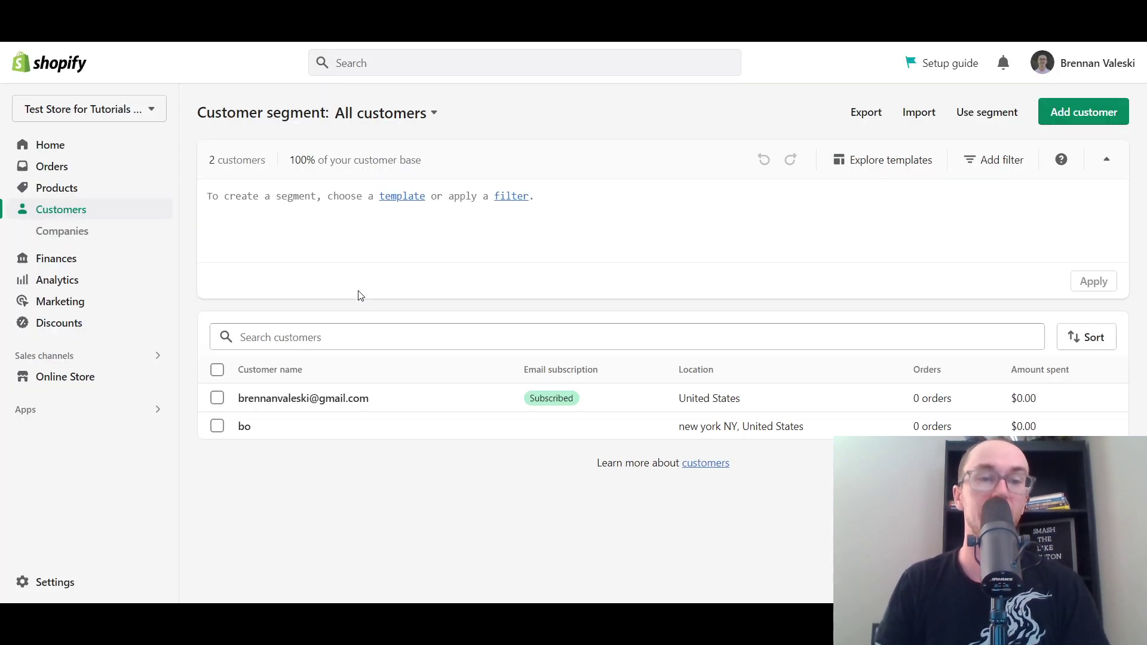
# Start creating a new campaign in the store's Marketing section.
pyautogui.click(71, 305)
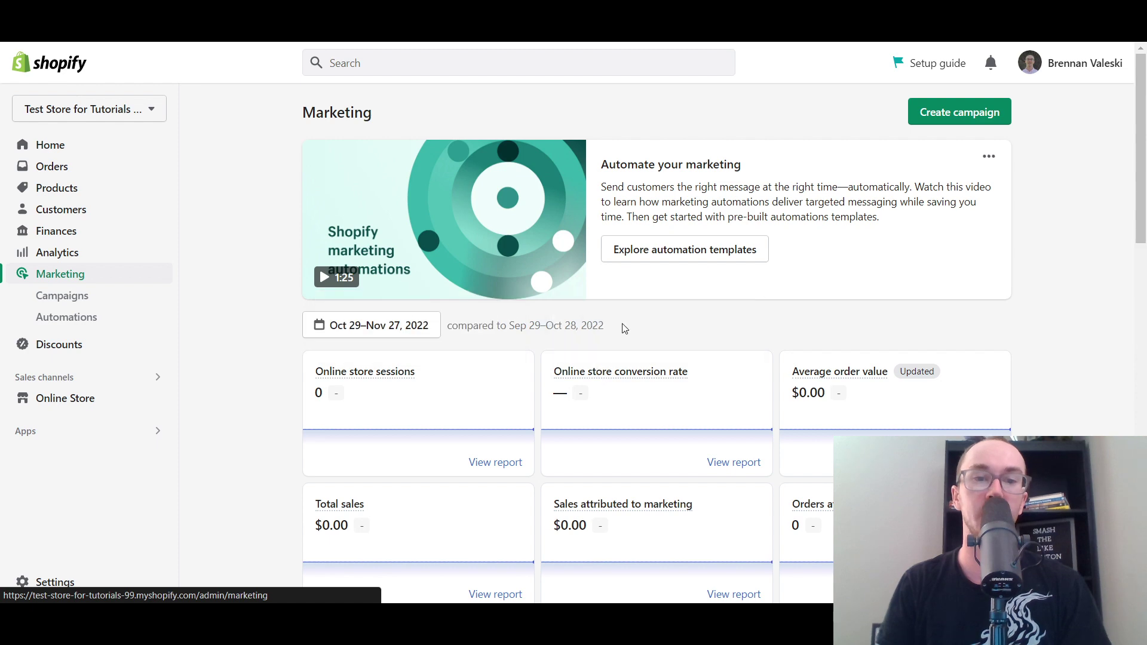
pyautogui.moveTo(1139, 122); pyautogui.dragTo(1075, 118)
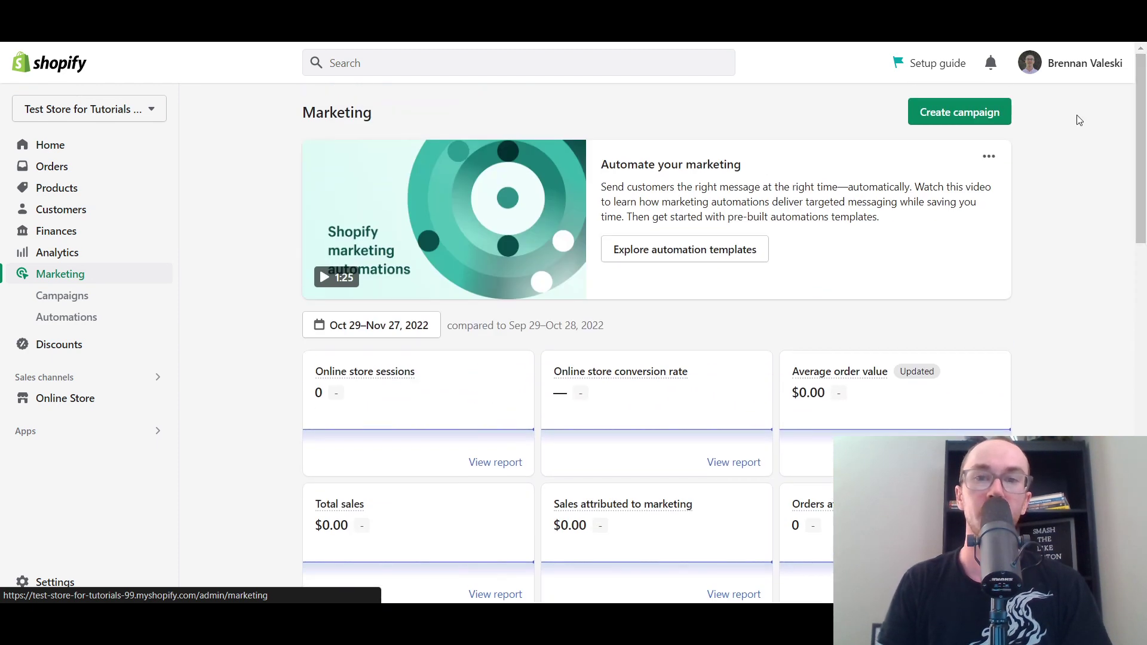
pyautogui.click(977, 108)
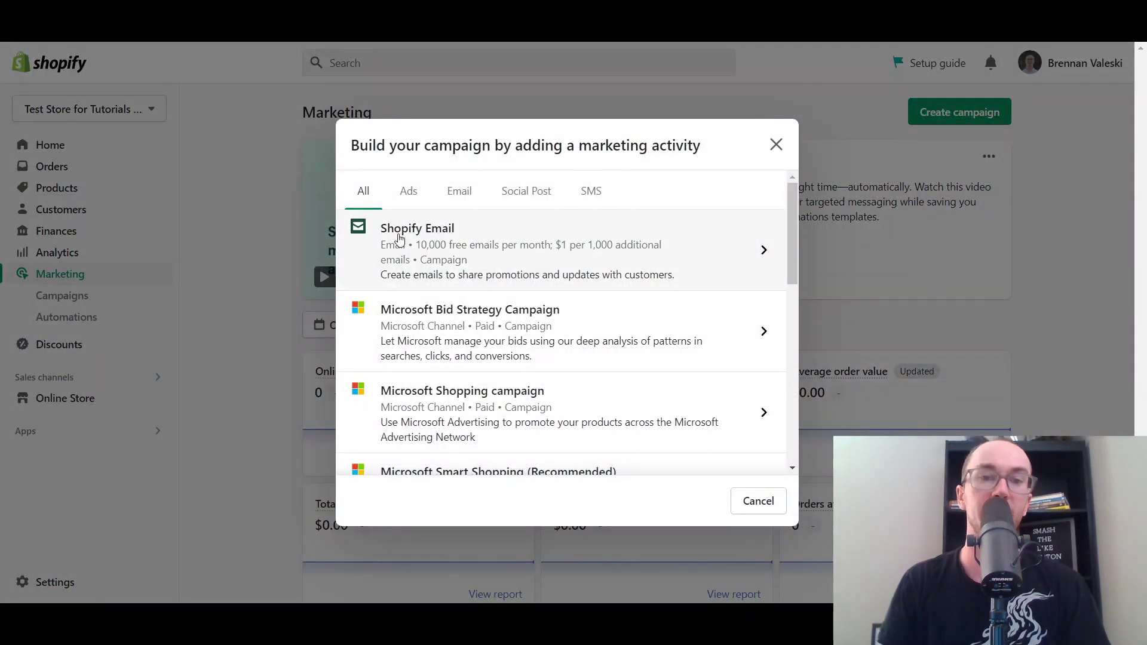
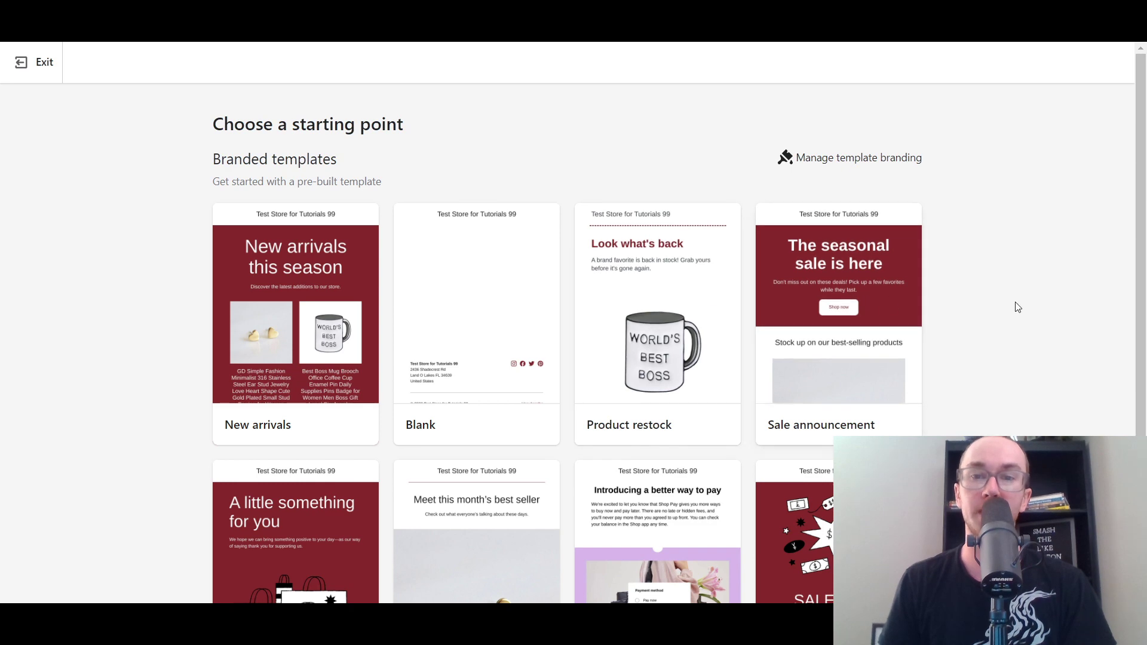
# Browse the branded email templates offered as a starting point for the campaign.
pyautogui.scroll(-3, 1103, 311)
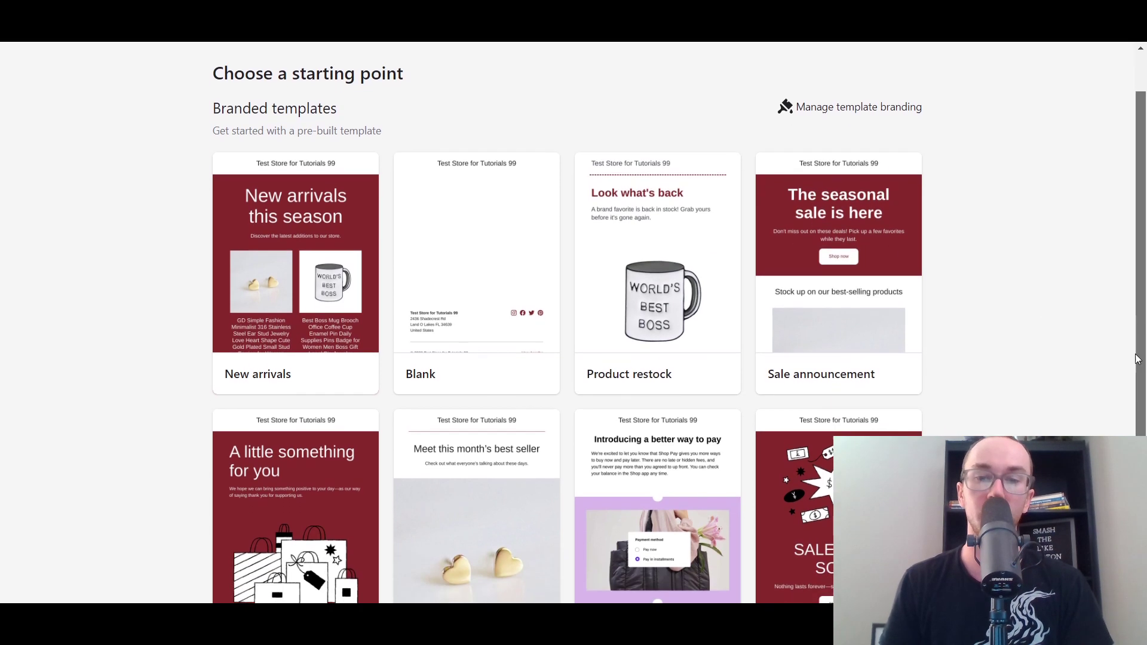
pyautogui.scroll(3, 1120, 281)
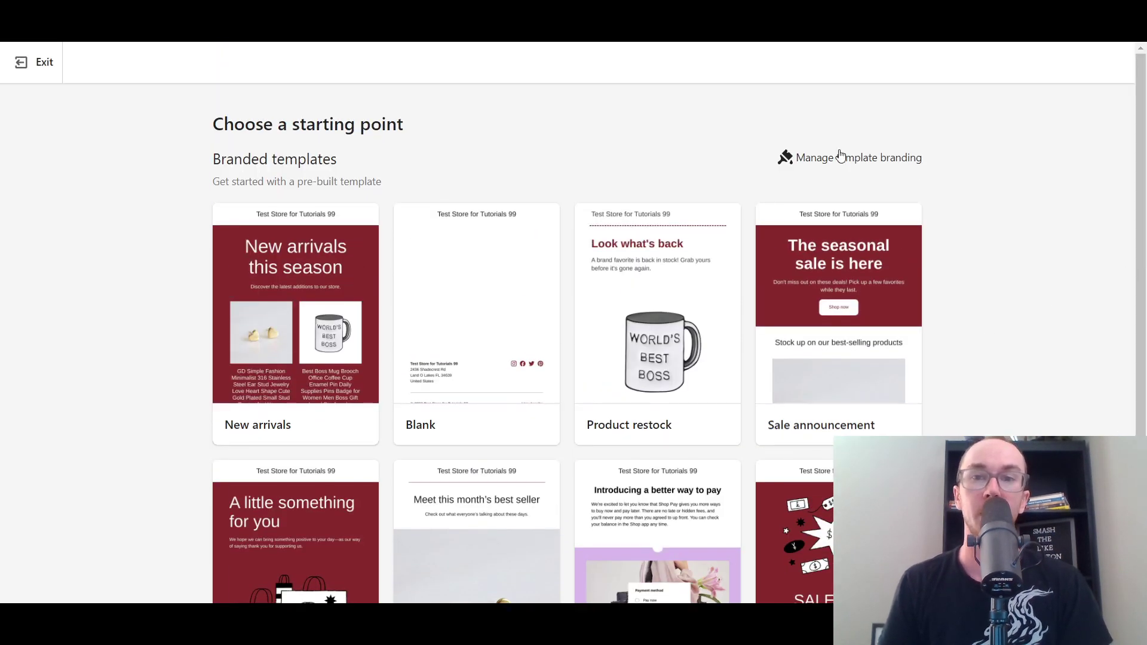
pyautogui.scroll(-3, 343, 500)
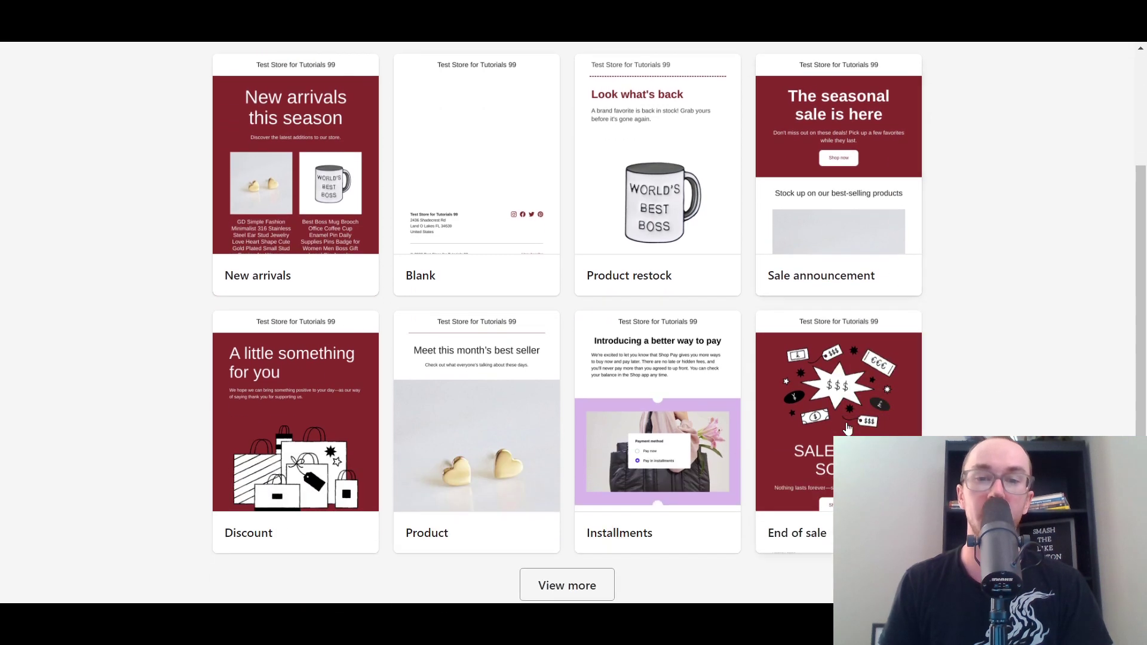
pyautogui.scroll(3, 883, 406)
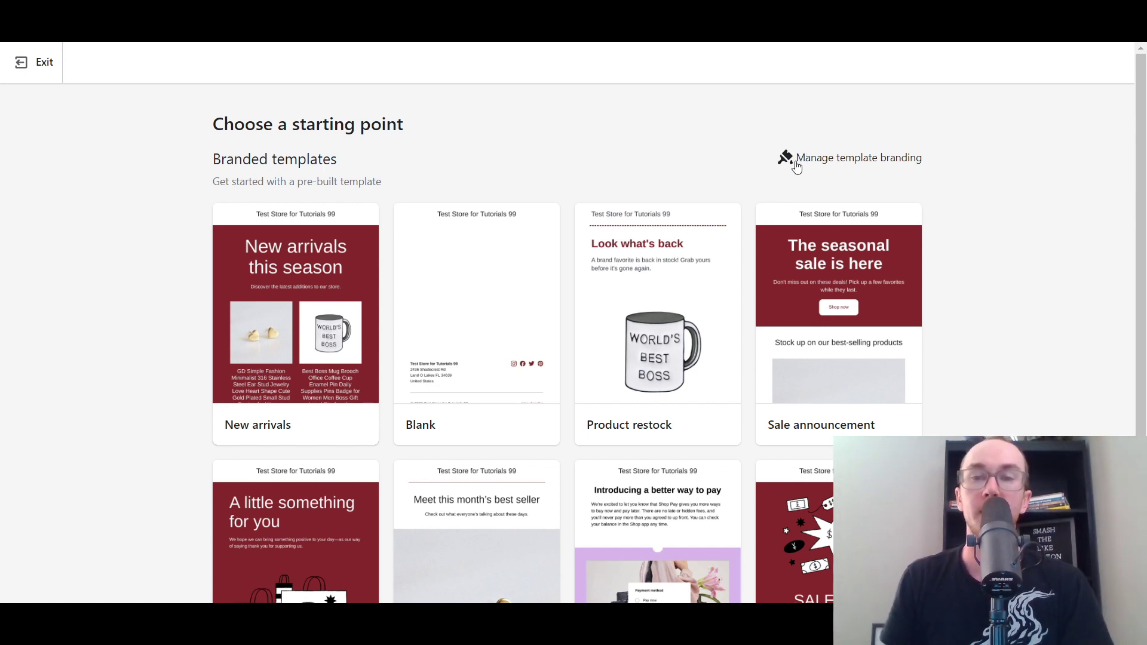
# Open the template branding settings and review the store name, typography, body, background and footer colors.
pyautogui.click(867, 159)
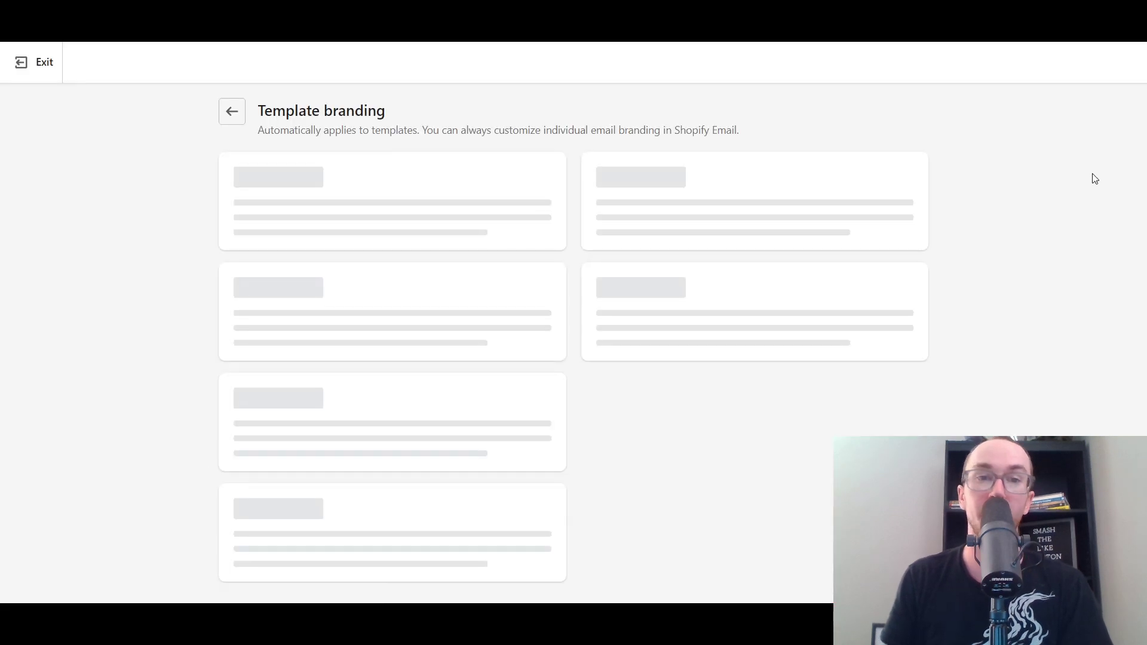
pyautogui.scroll(-10, 543, 353)
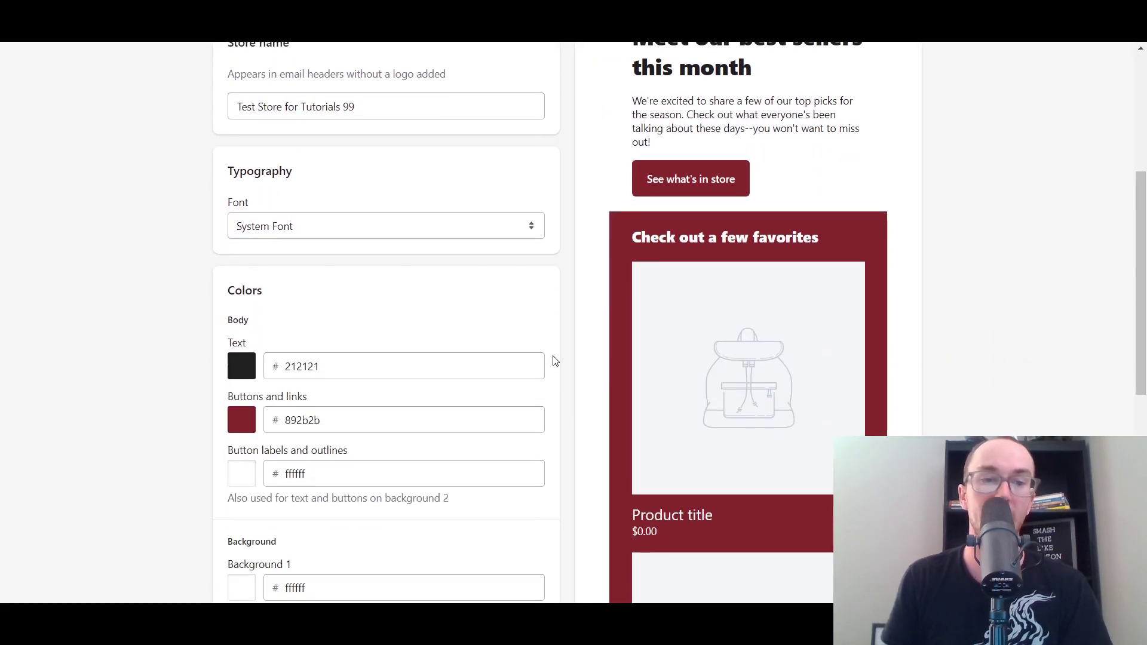
pyautogui.scroll(4, 560, 372)
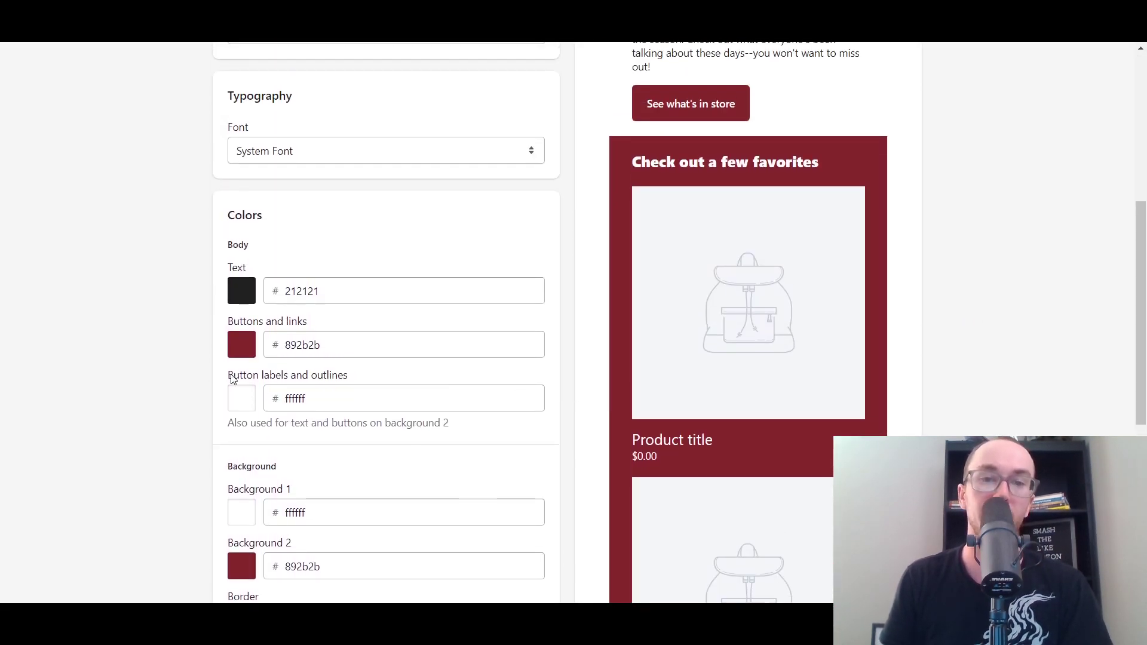
pyautogui.scroll(-7, 182, 384)
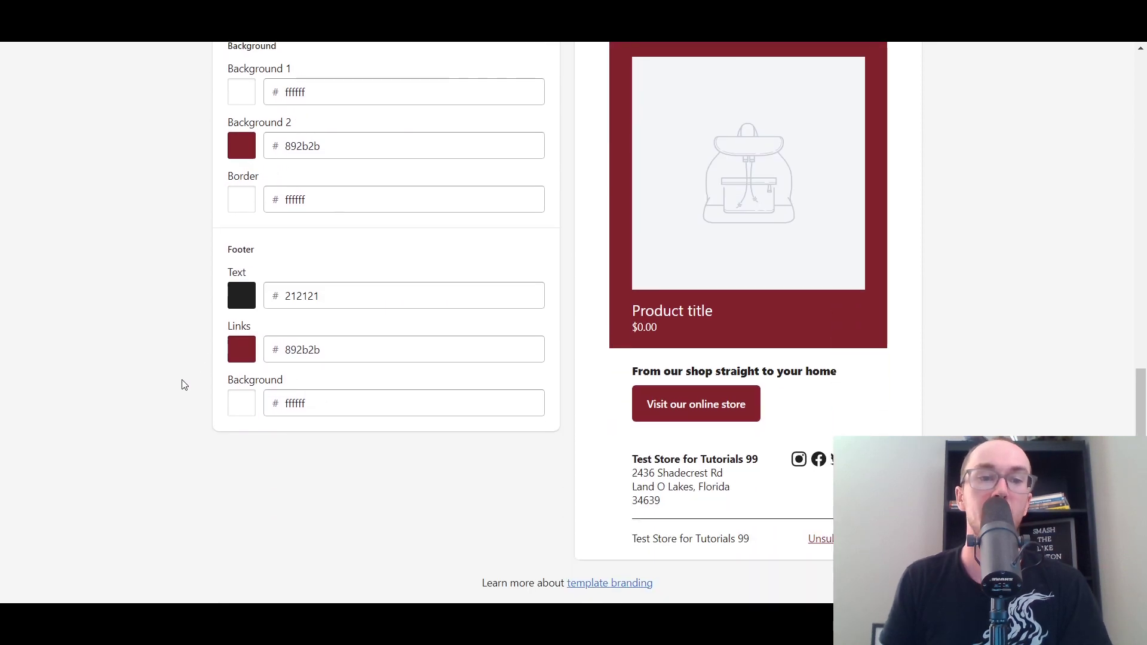
# Try a bright green, 3ade59, as the template branding color for body buttons and links.
pyautogui.scroll(10, 184, 385)
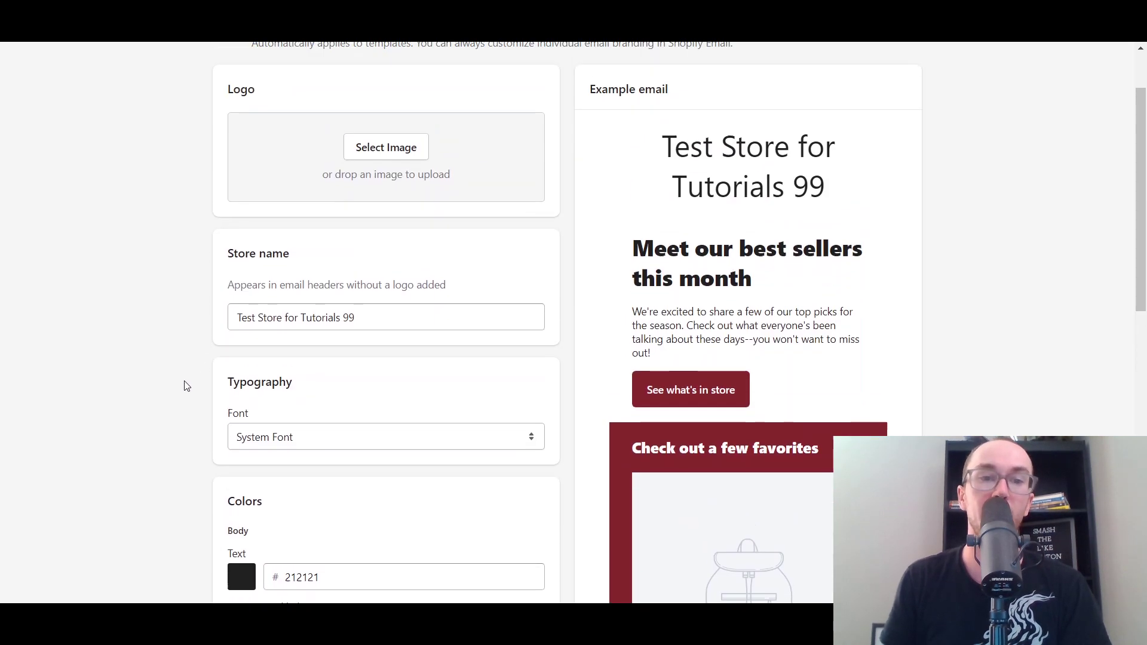
pyautogui.scroll(-4, 188, 388)
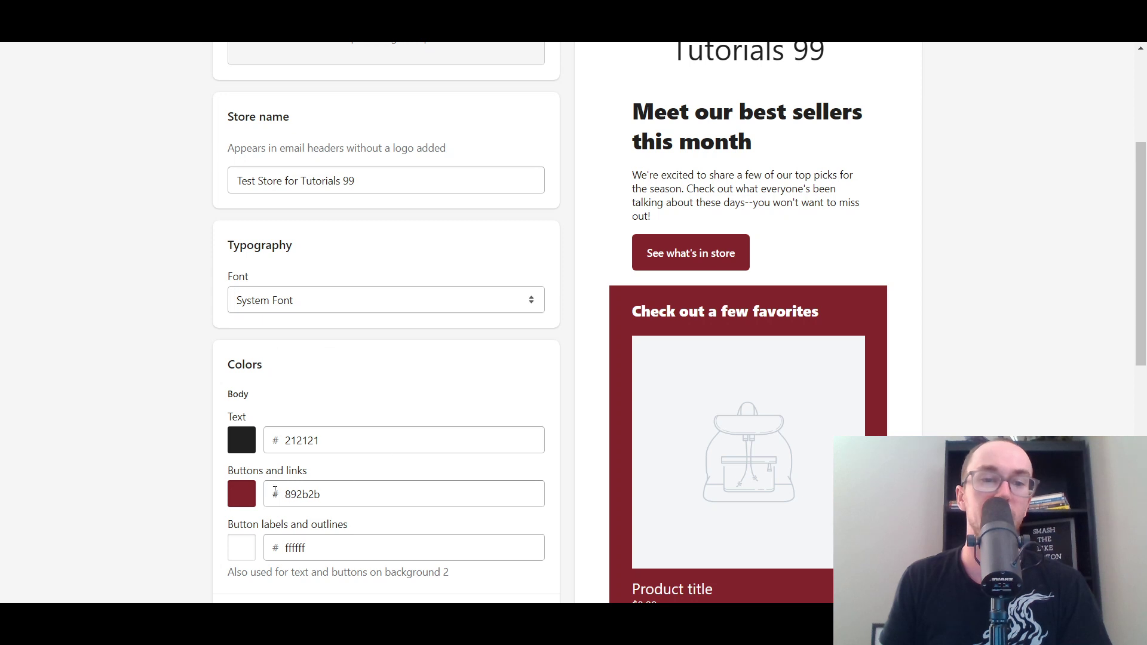
pyautogui.click(242, 495)
pyautogui.click(190, 505)
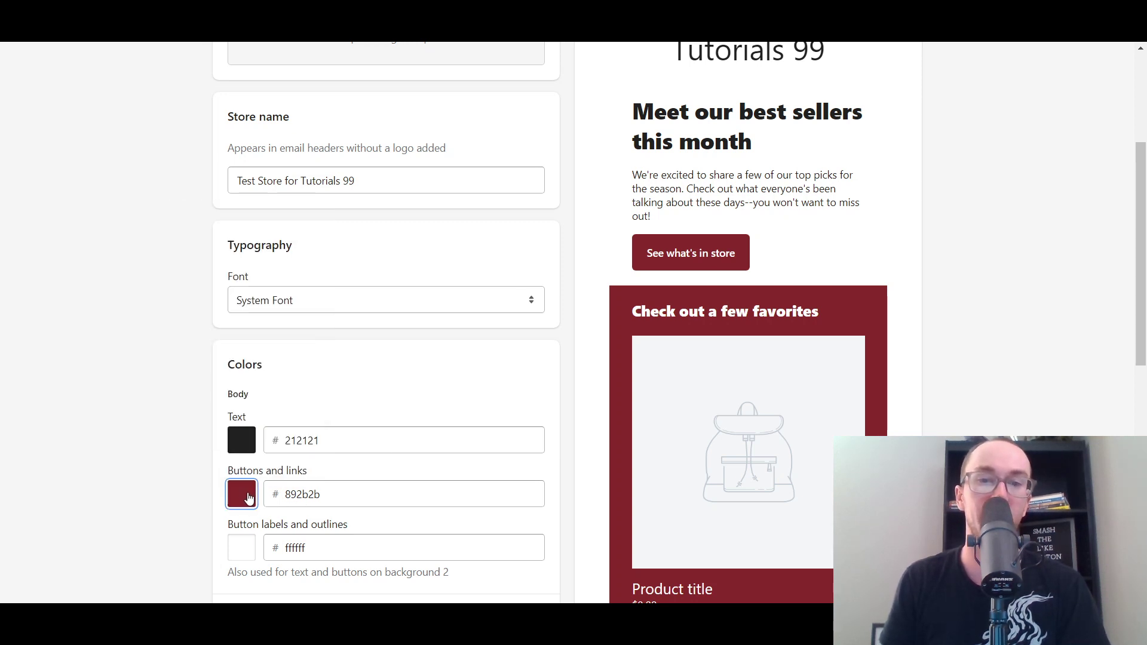
pyautogui.click(249, 499)
pyautogui.click(304, 258)
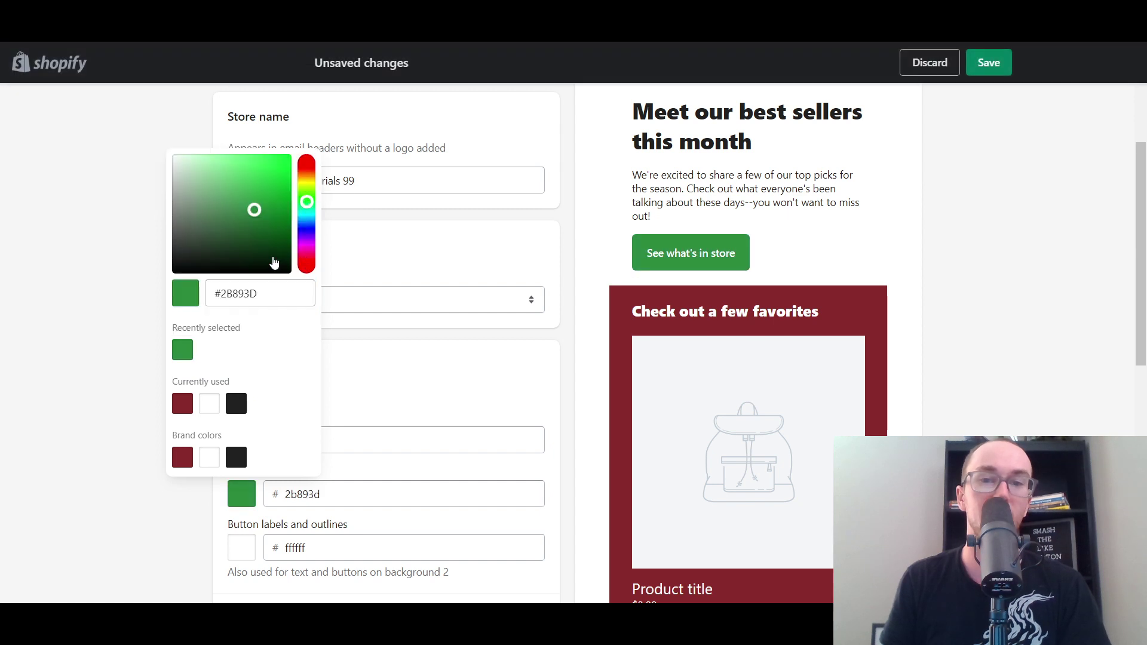
pyautogui.moveTo(257, 211); pyautogui.dragTo(260, 170)
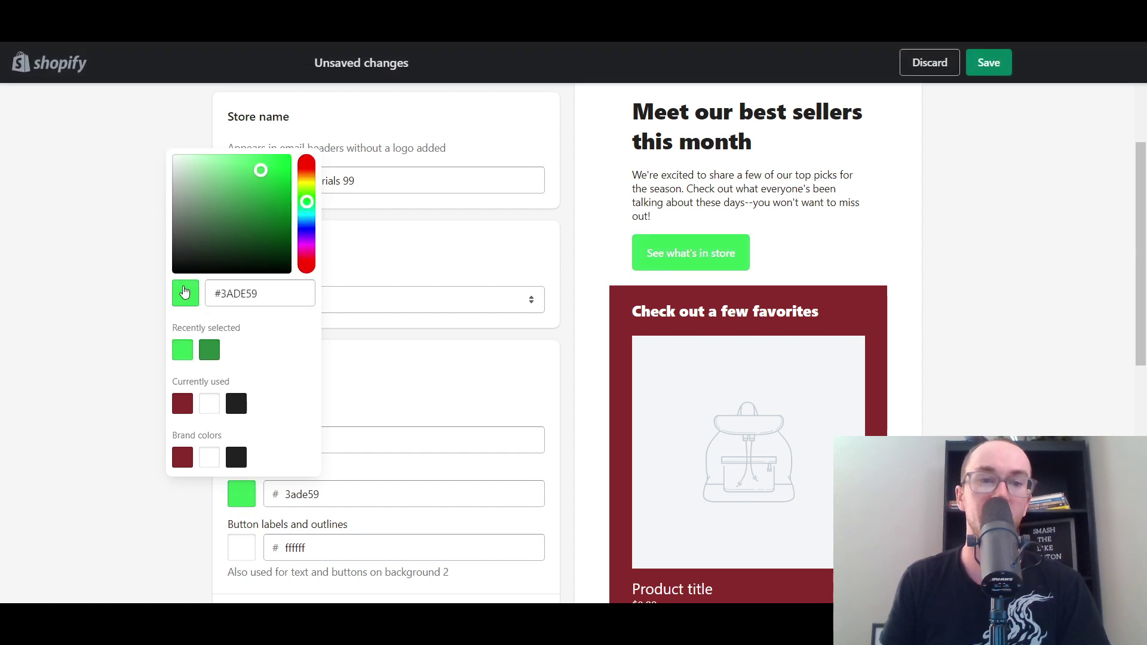
# Try other shades for the body buttons and links, ending with black (000000).
pyautogui.click(266, 223)
pyautogui.click(275, 221)
pyautogui.moveTo(305, 224)
pyautogui.mouseDown()
pyautogui.moveTo(314, 232)
pyautogui.moveTo(310, 221)
pyautogui.mouseUp()
pyautogui.click(310, 205)
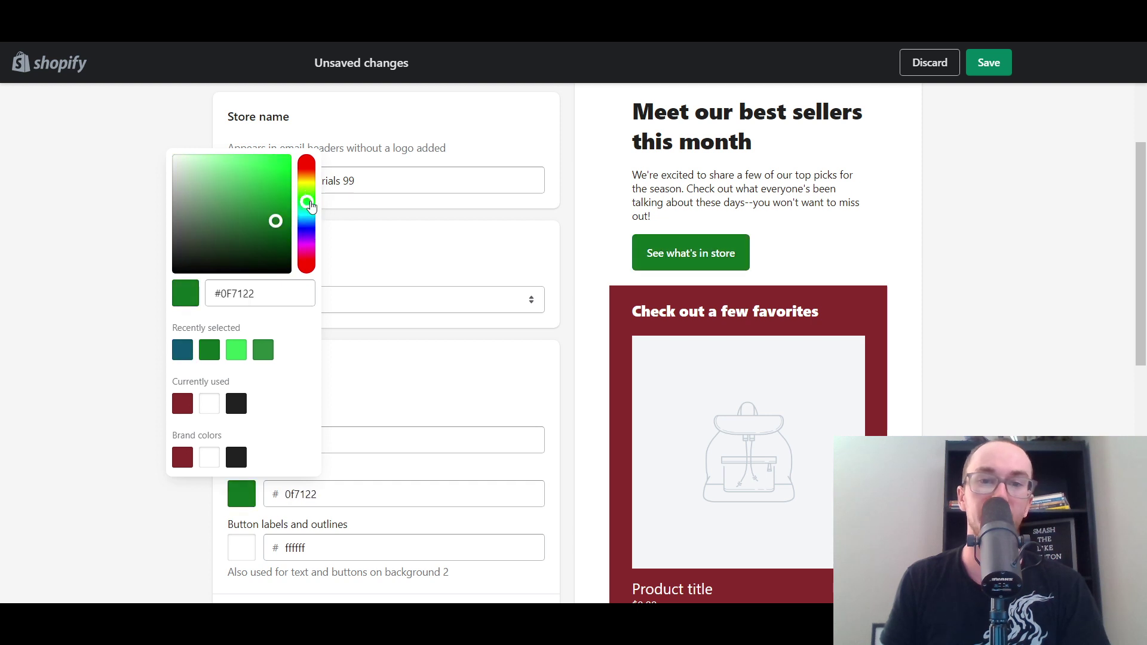
pyautogui.moveTo(245, 198); pyautogui.dragTo(107, 294)
pyautogui.click(82, 302)
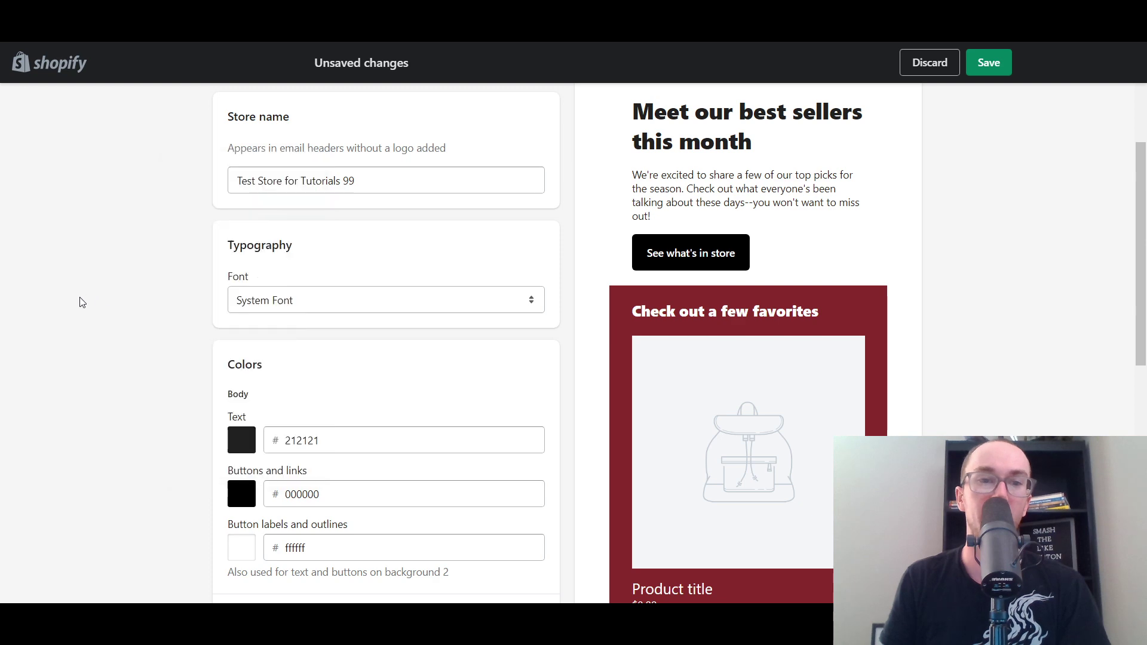
# Review the background, footer, logo and store name branding settings against the example email.
pyautogui.scroll(-9, 177, 385)
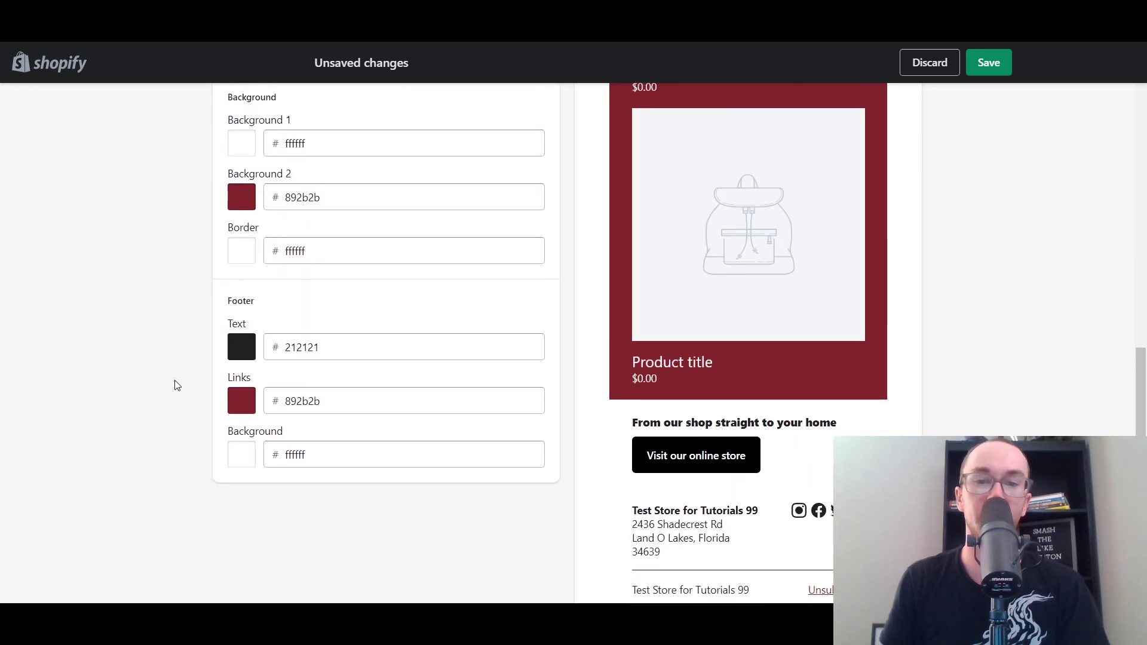
pyautogui.scroll(5, 177, 385)
pyautogui.scroll(8, 178, 385)
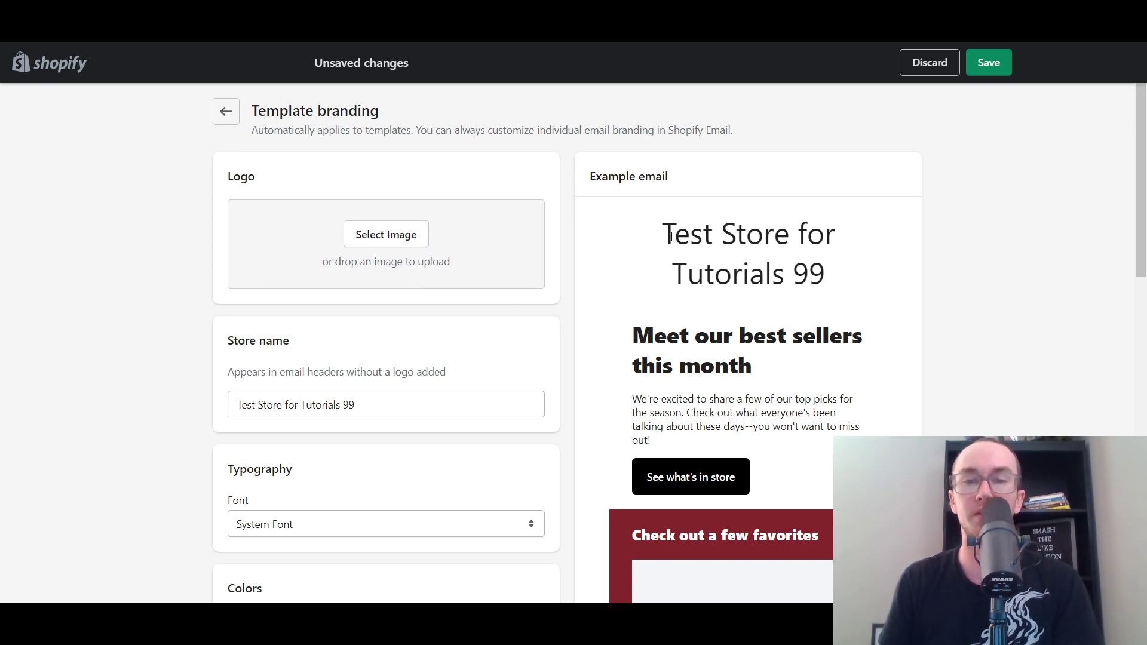
pyautogui.moveTo(672, 236); pyautogui.dragTo(787, 275)
pyautogui.click(811, 273)
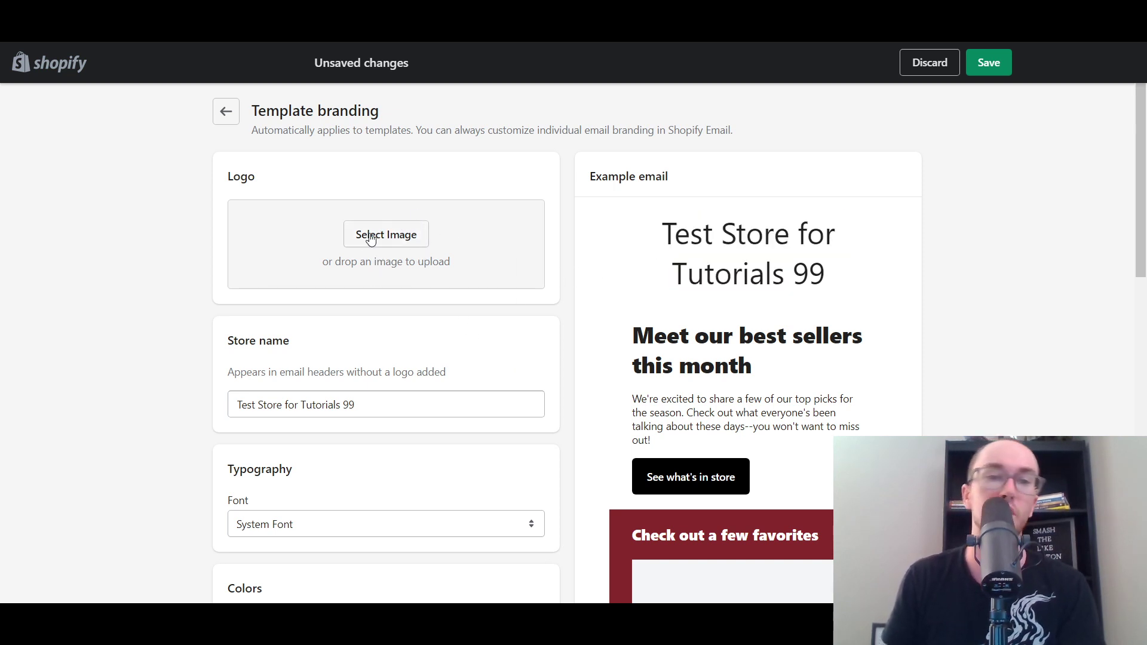
pyautogui.scroll(-5, 1128, 145)
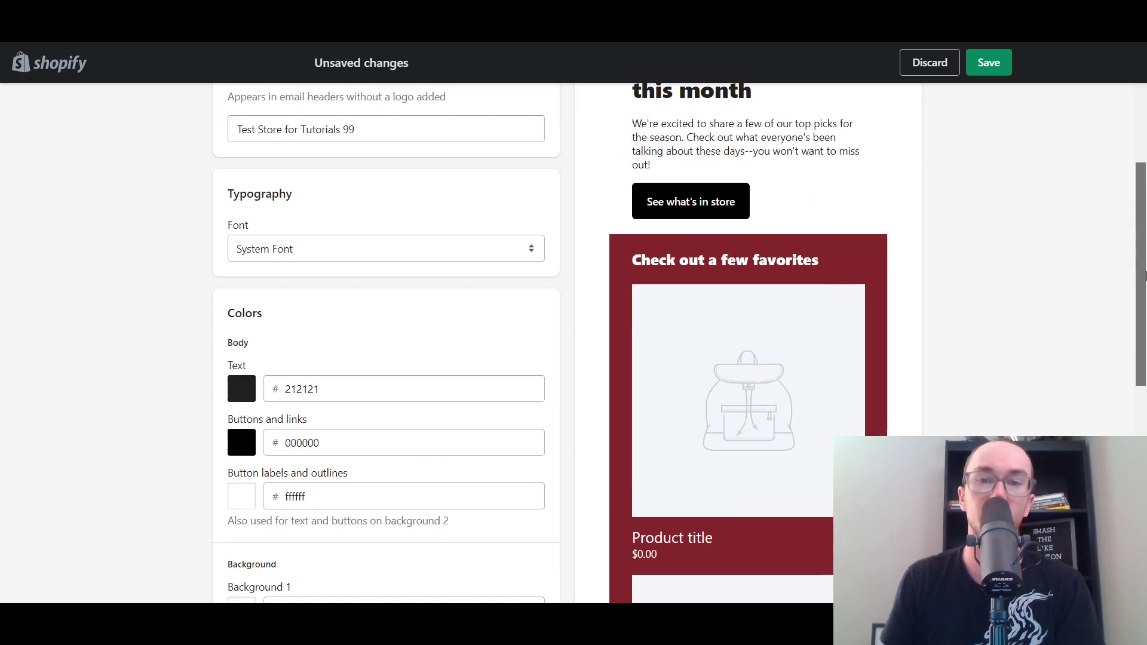
pyautogui.scroll(4, 327, 447)
pyautogui.scroll(1, 248, 455)
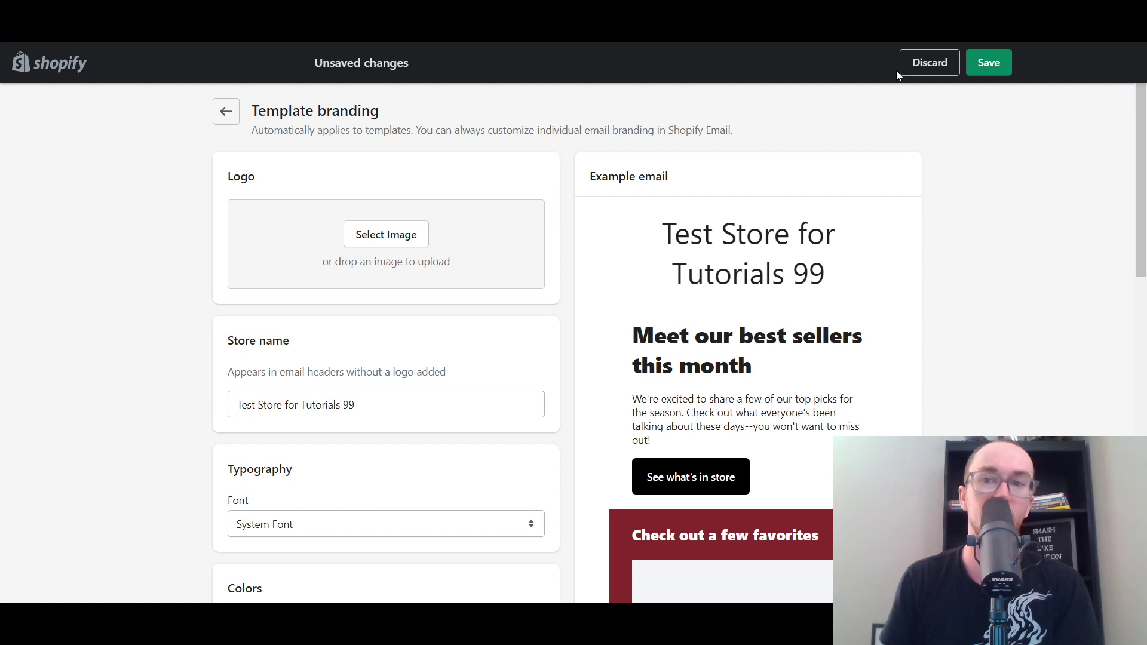
# Discard the unsaved branding changes and return to the choice of starting points.
pyautogui.click(937, 69)
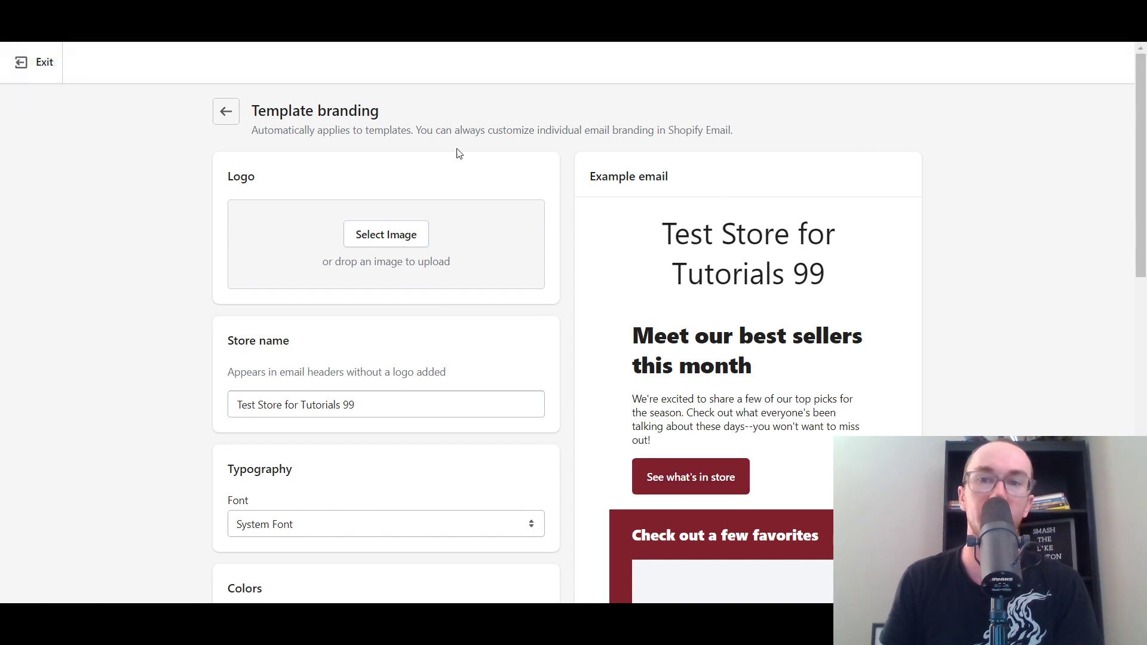
pyautogui.click(226, 114)
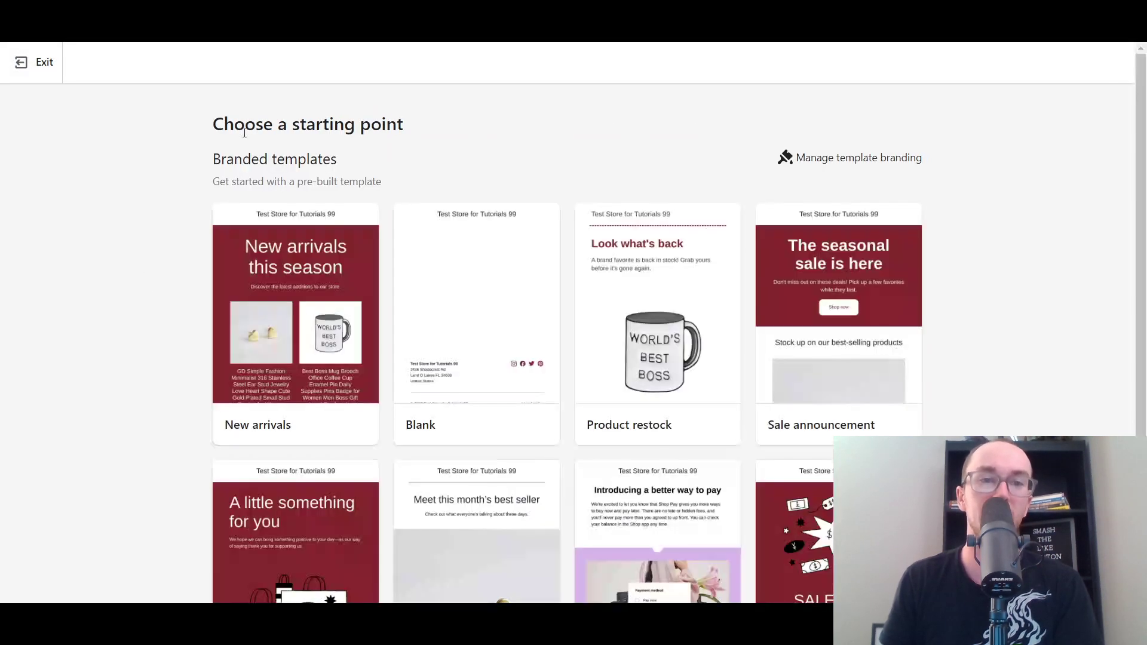
# Expand the full list of branded templates, look through it and go to its second page.
pyautogui.scroll(-2, 313, 317)
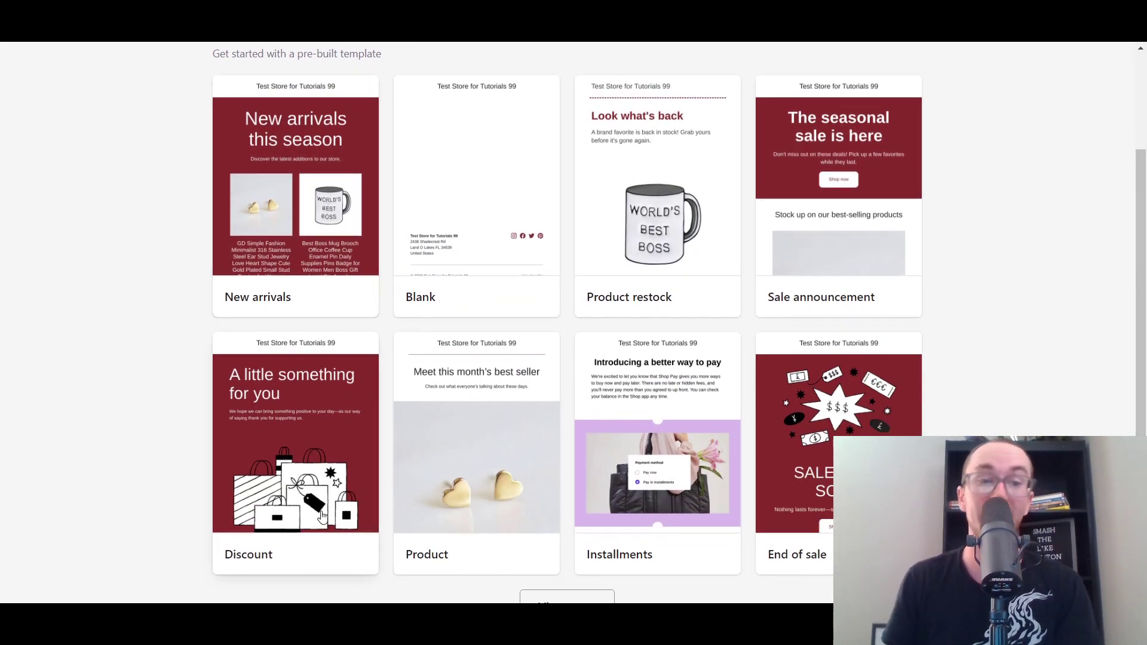
pyautogui.scroll(-1, 317, 504)
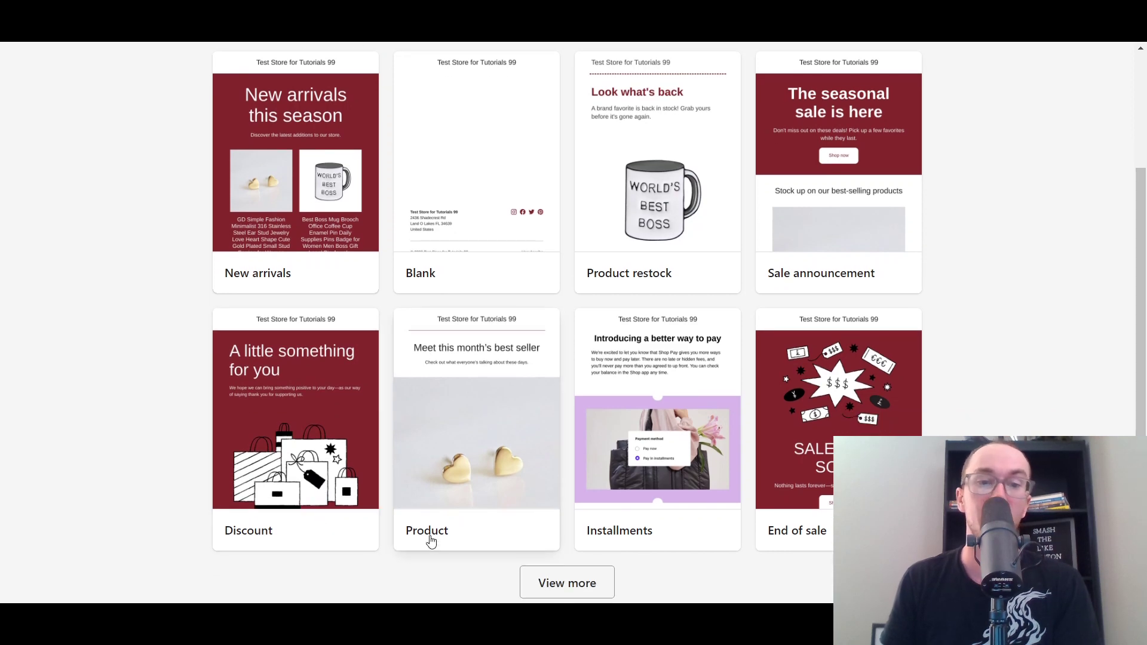
pyautogui.click(605, 586)
pyautogui.scroll(-5, 940, 352)
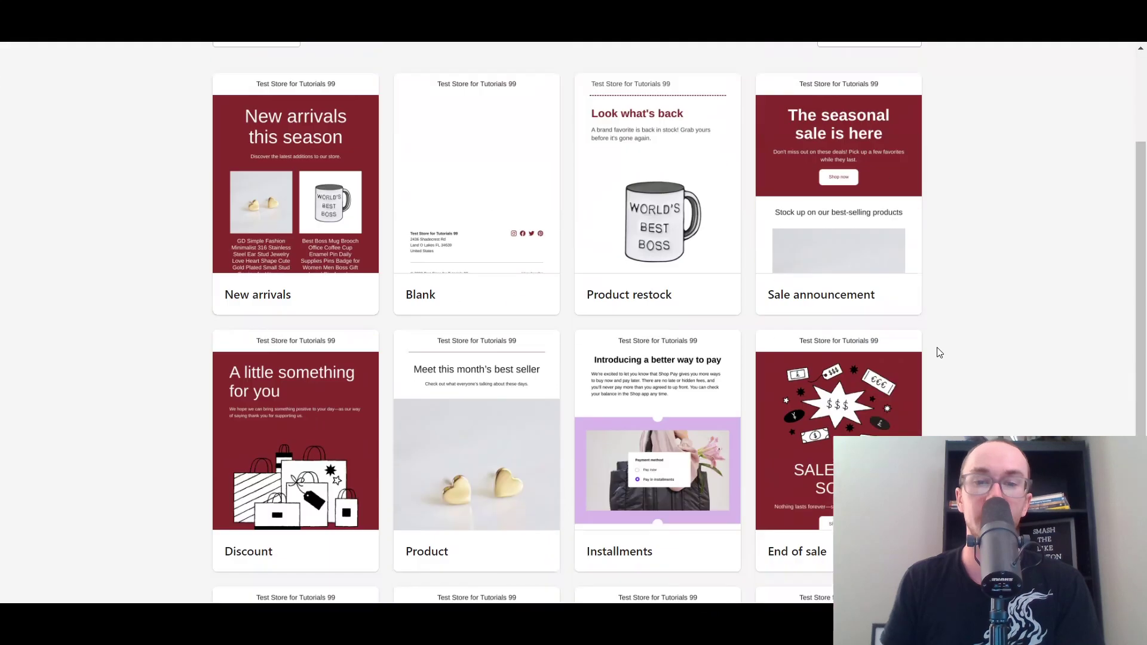
pyautogui.scroll(-2, 940, 353)
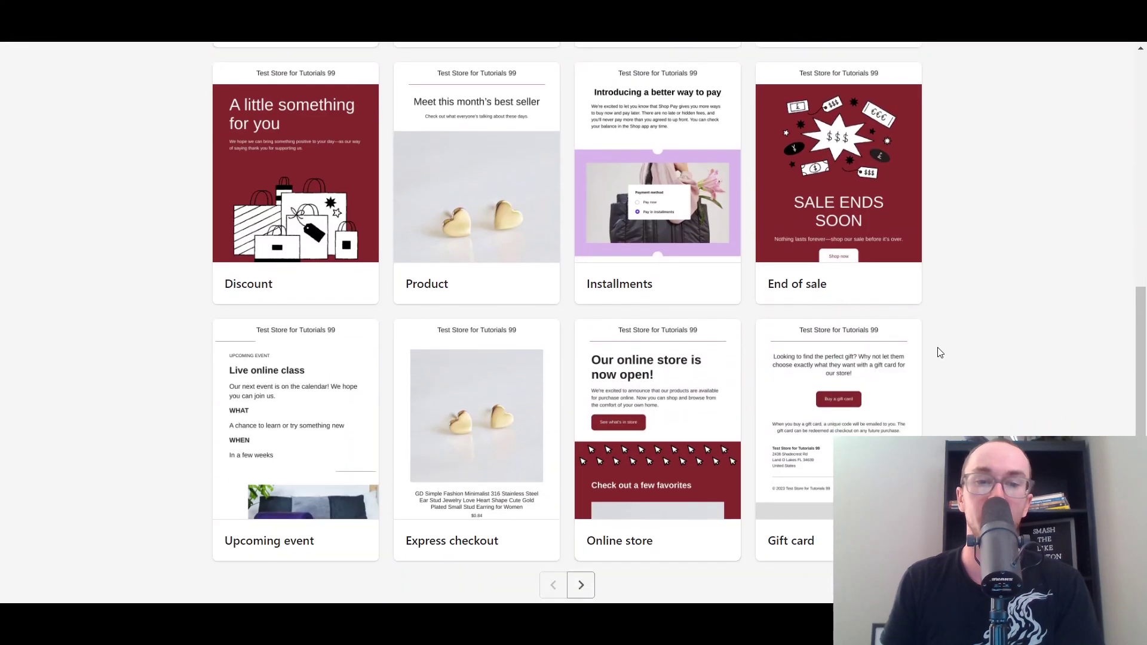
pyautogui.click(583, 585)
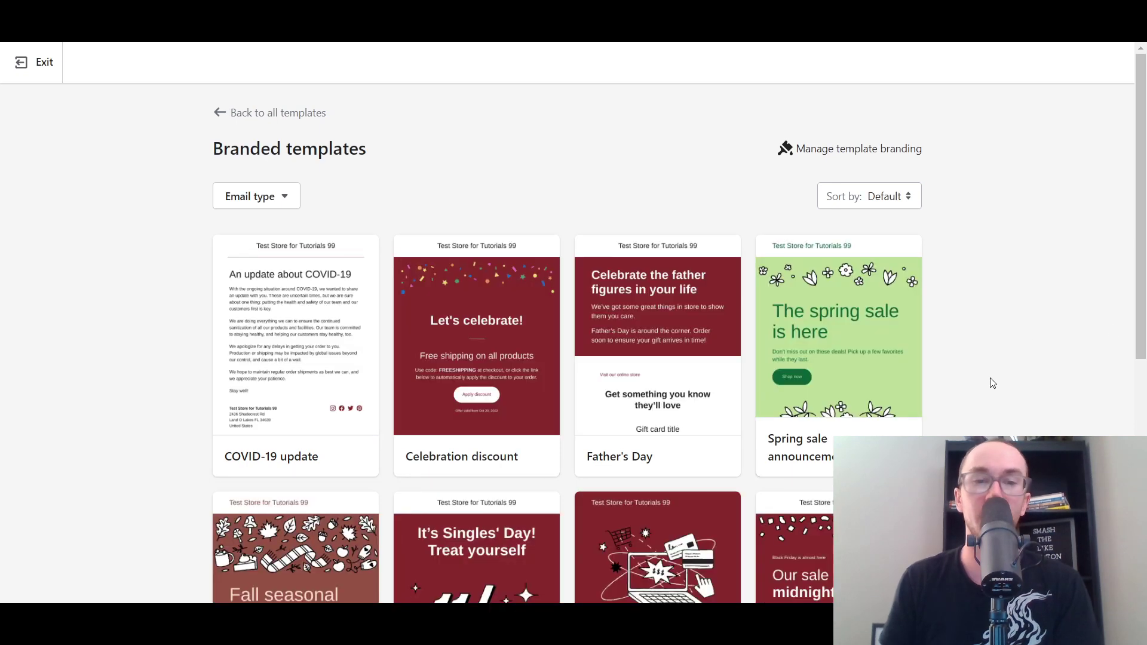
# Browse the seasonal and Black Friday templates on the second page, and return to the starting points.
pyautogui.scroll(-3, 991, 382)
pyautogui.scroll(1, 991, 382)
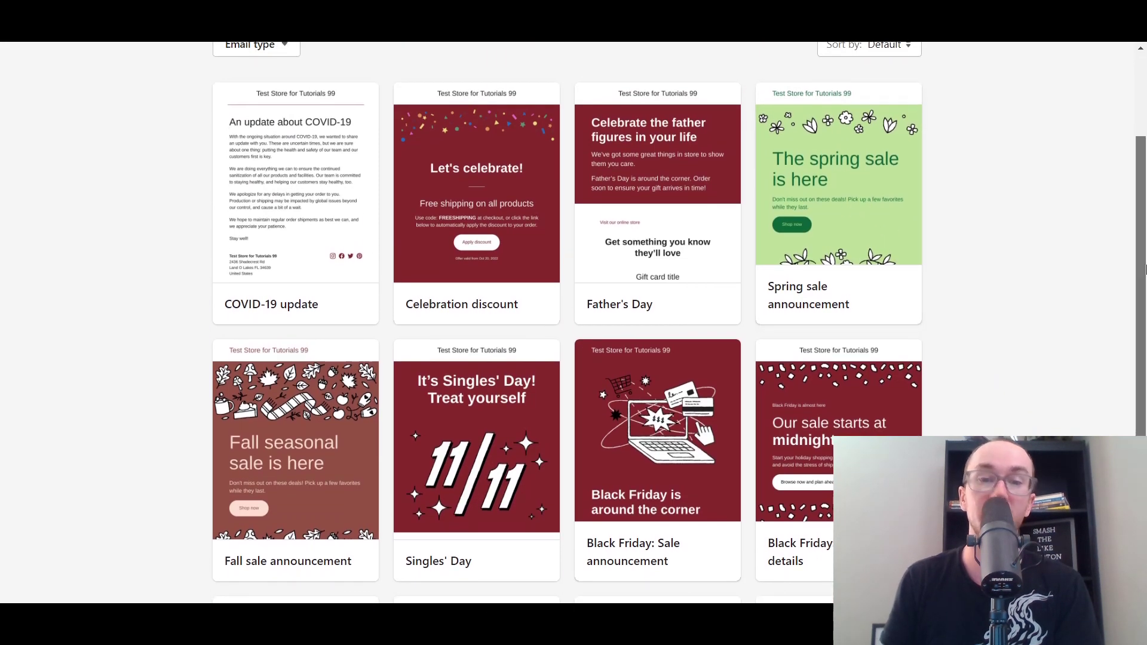
pyautogui.scroll(-4, 1119, 385)
pyautogui.scroll(-3, 955, 328)
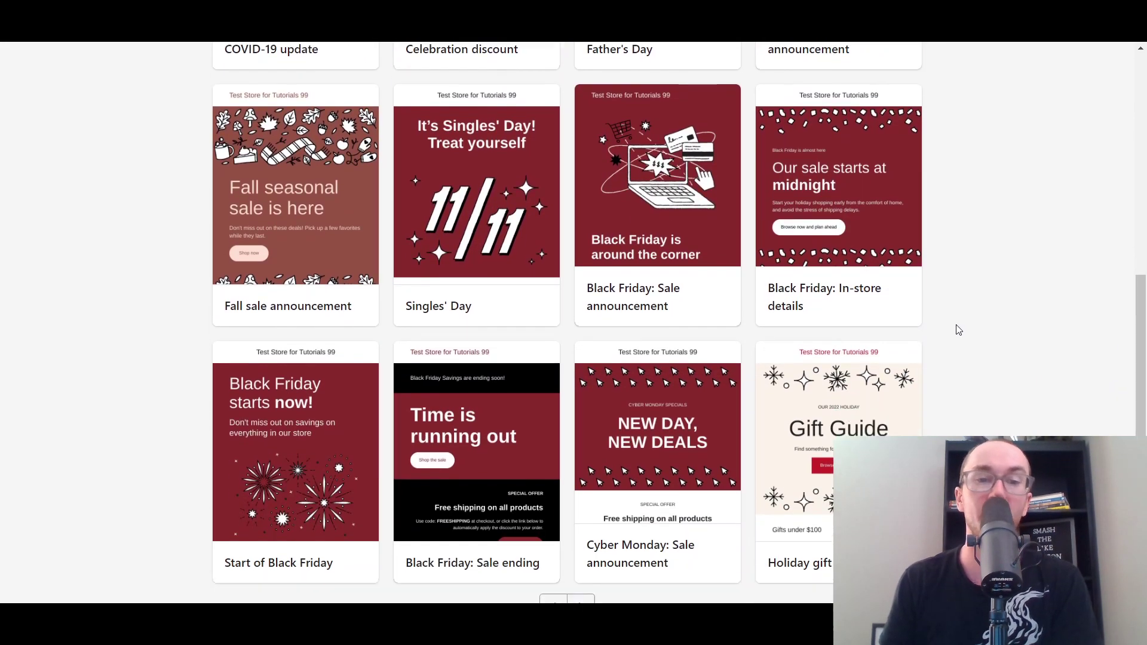
pyautogui.scroll(4, 956, 338)
pyautogui.scroll(5, 832, 472)
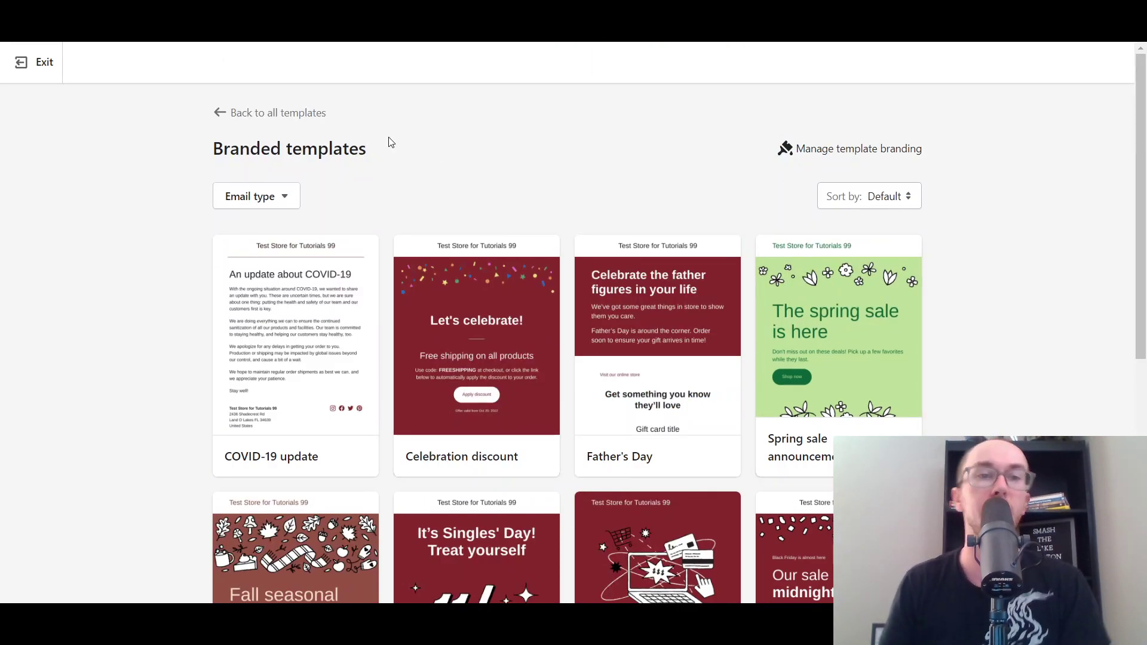
pyautogui.click(256, 111)
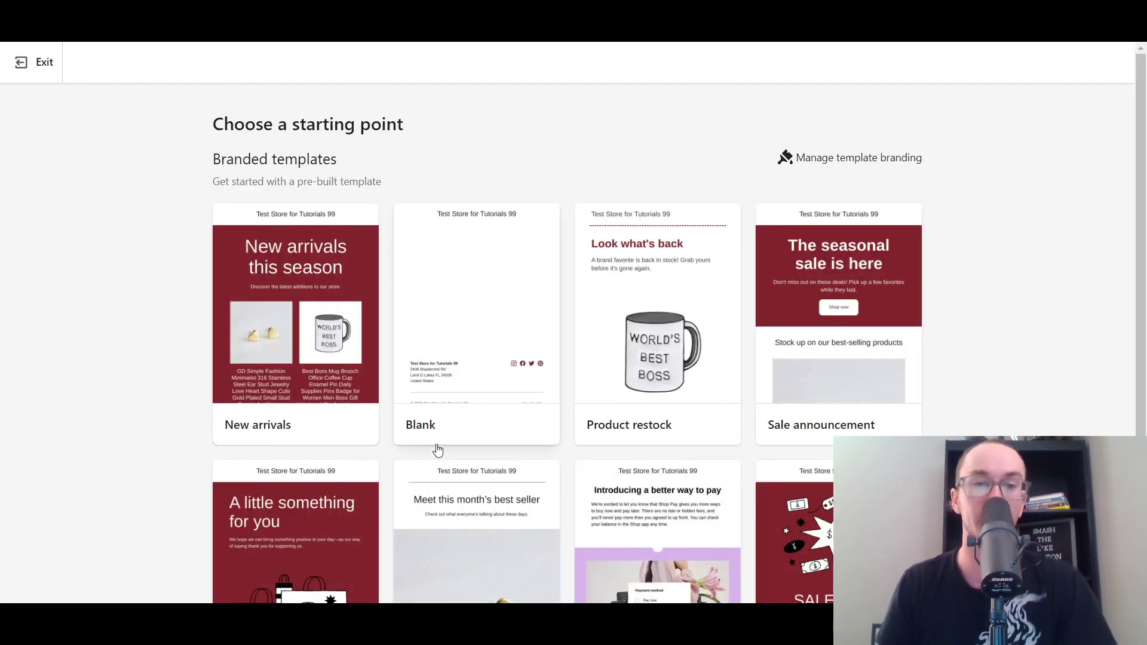
# Preview the New arrivals template and create the campaign email from it.
pyautogui.click(258, 430)
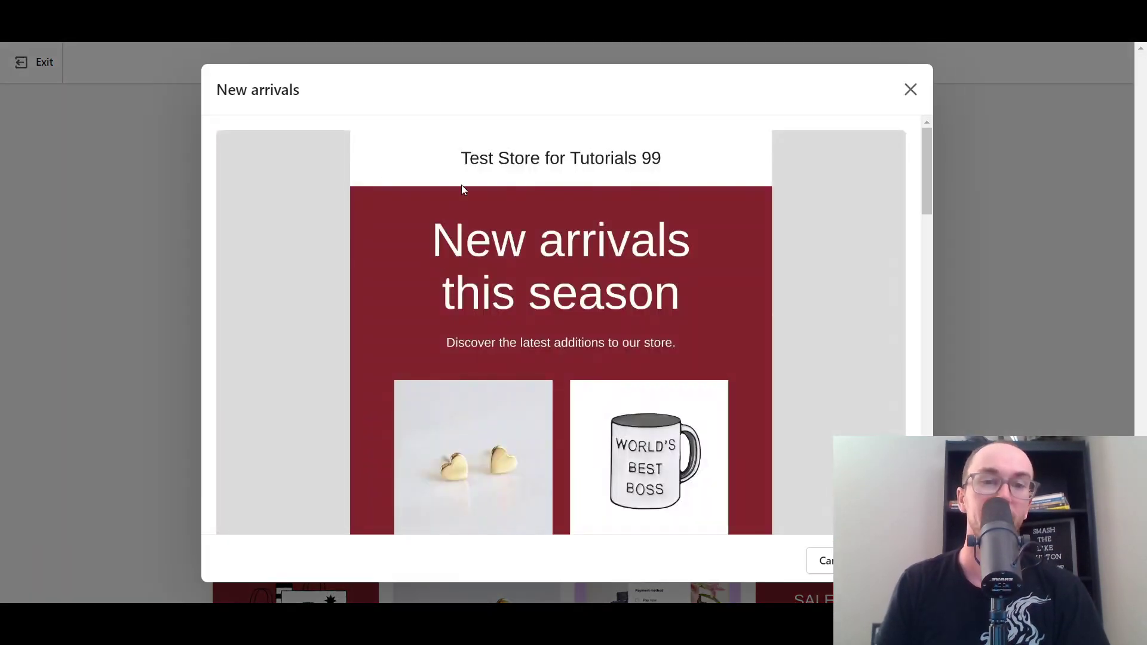
pyautogui.scroll(-4, 816, 416)
pyautogui.scroll(5, 809, 405)
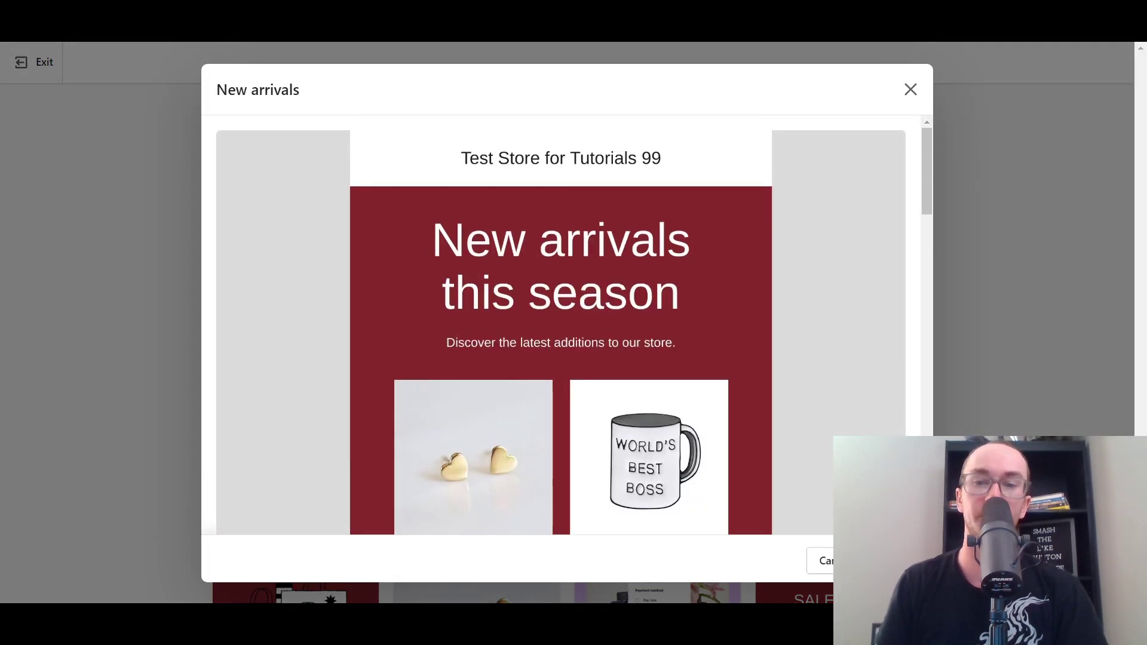
pyautogui.press('Return')
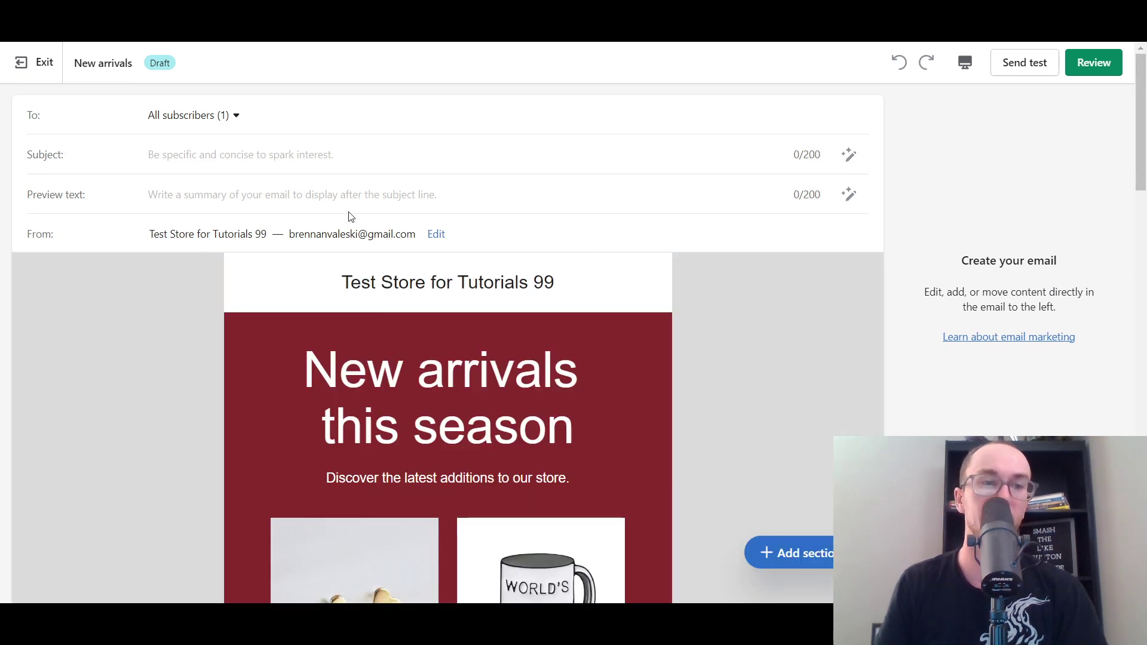
# Check the customer segments available as recipients of the email, keeping All subscribers.
pyautogui.click(236, 117)
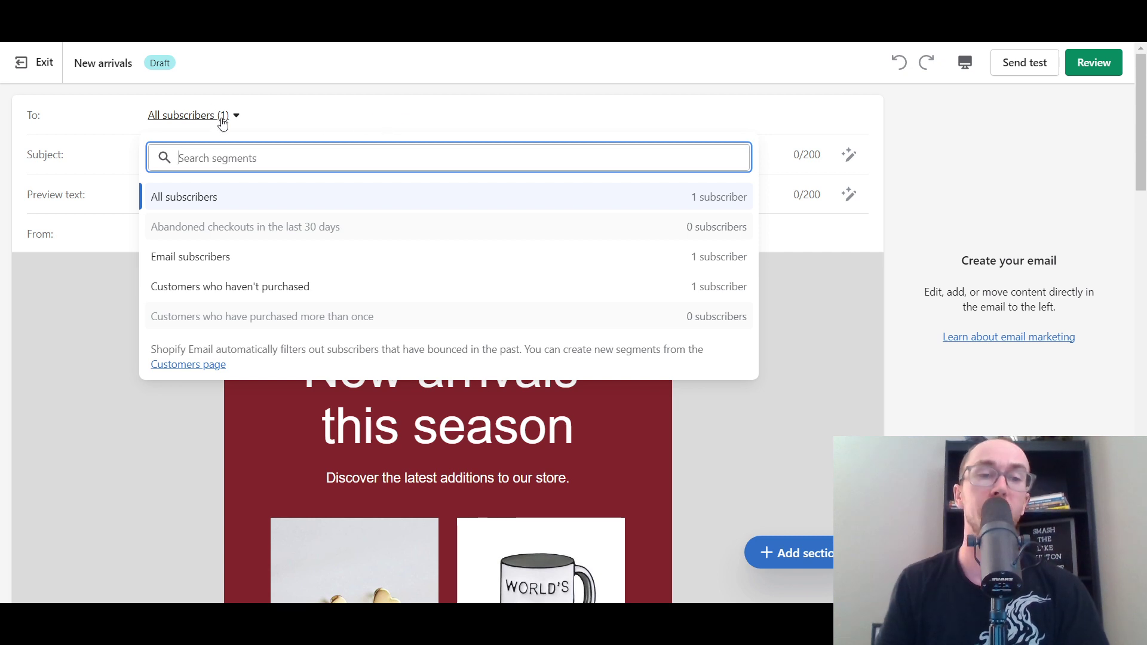
pyautogui.click(236, 95)
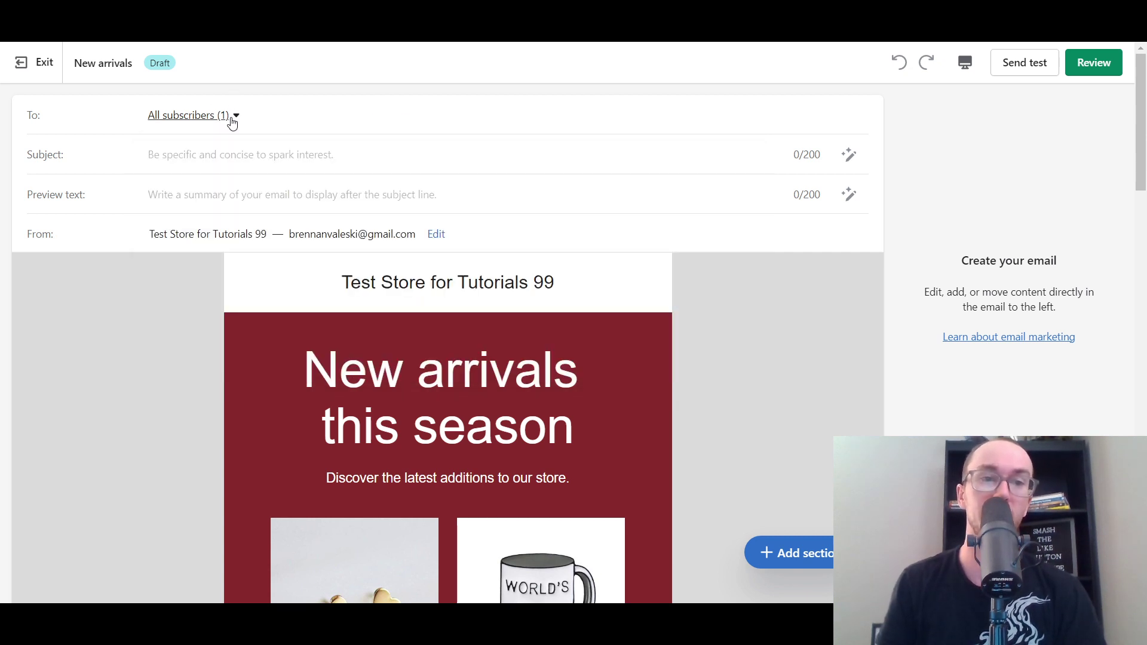
pyautogui.click(232, 119)
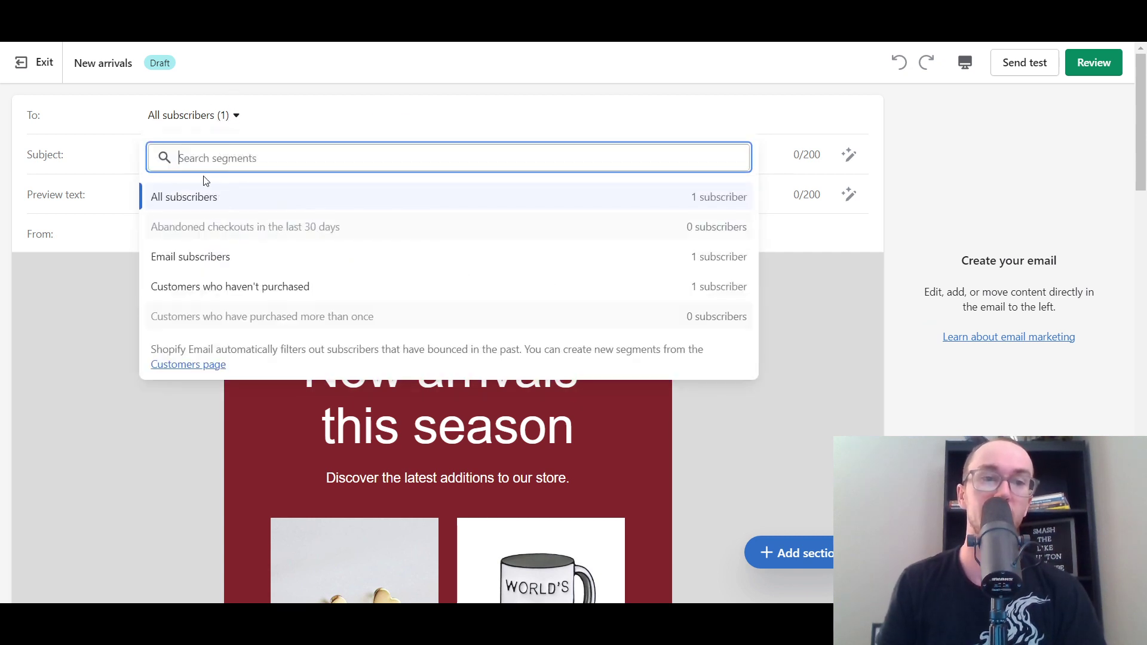
pyautogui.click(256, 97)
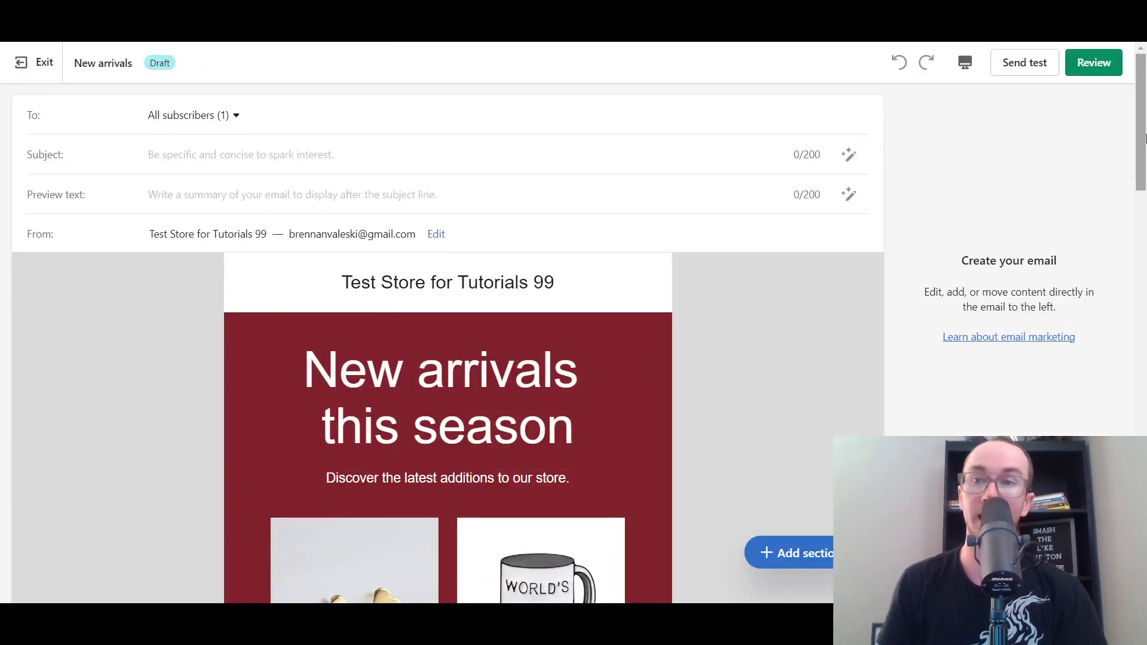
# Examine the draft email's recipient and subject fields, heading and featured product sections.
pyautogui.moveTo(1146, 139); pyautogui.dragTo(1127, 231)
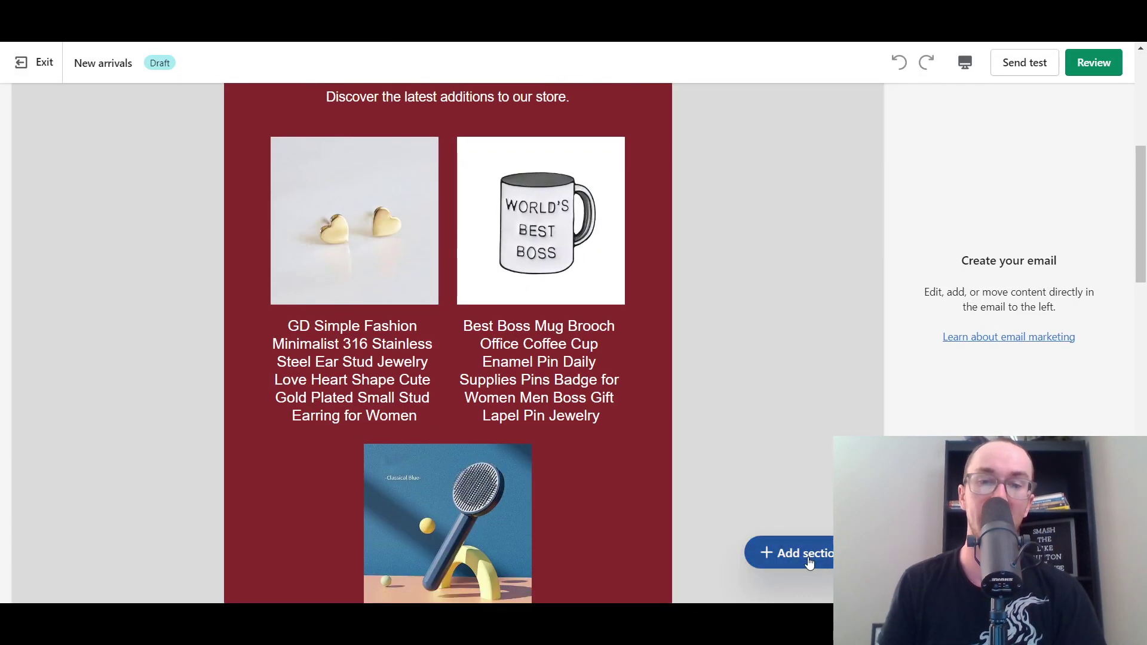
pyautogui.scroll(3, 650, 320)
pyautogui.scroll(4, 777, 529)
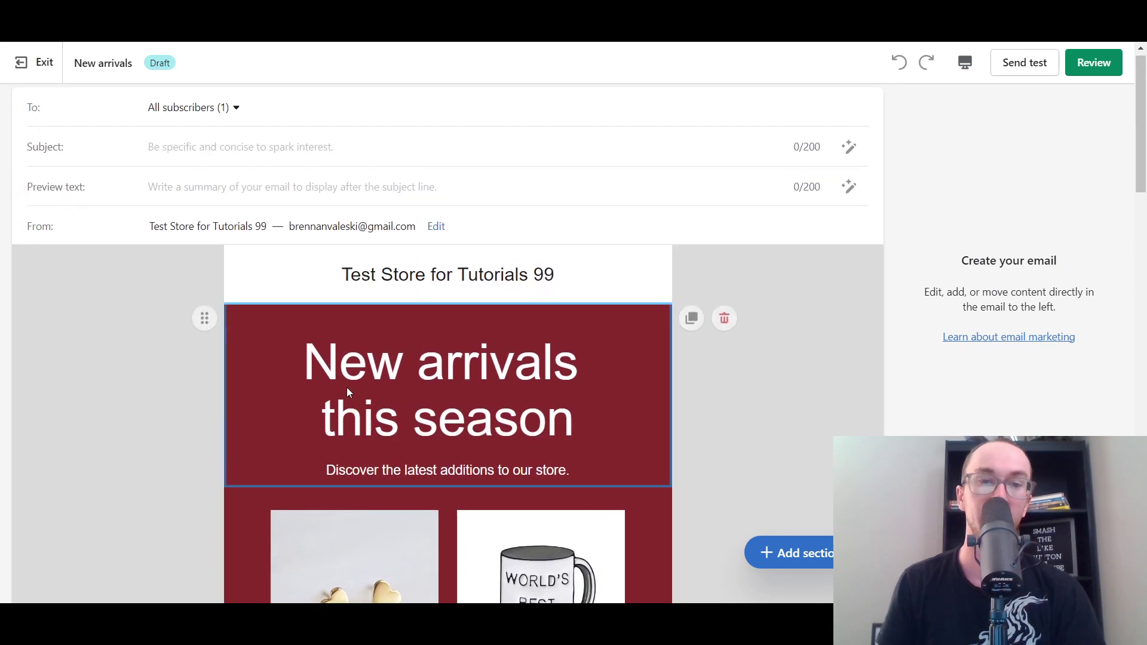
pyautogui.scroll(-3, 714, 430)
pyautogui.scroll(-5, 777, 380)
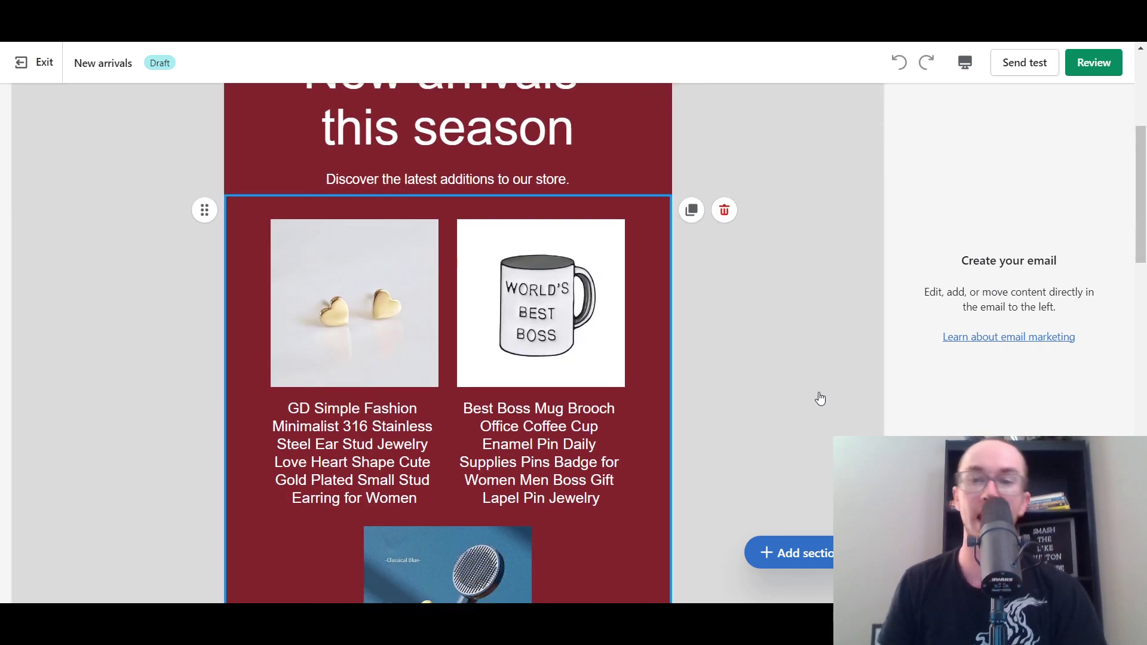
pyautogui.moveTo(1138, 242)
pyautogui.mouseDown()
pyautogui.moveTo(1135, 367)
pyautogui.moveTo(1116, 417)
pyautogui.moveTo(1137, 441)
pyautogui.moveTo(1119, 332)
pyautogui.moveTo(1129, 120)
pyautogui.mouseUp()
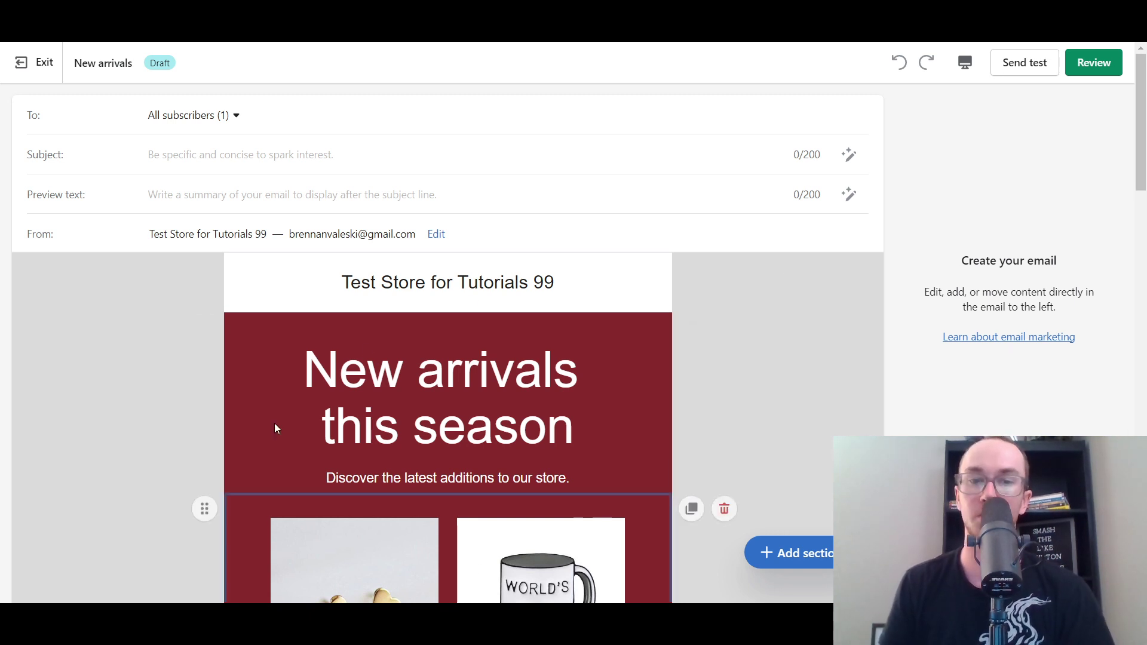
pyautogui.scroll(-4, 729, 394)
pyautogui.scroll(1, 755, 564)
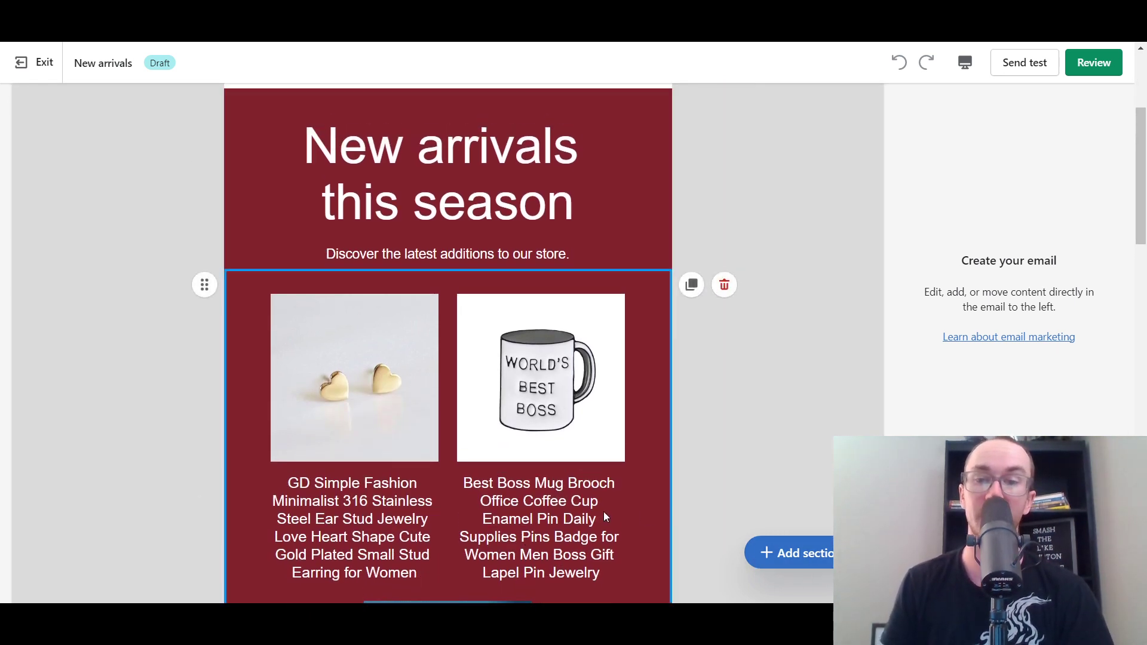
# Add an Express checkout section for the Best Boss Mug Brooch product at the end of the email, and look over its content.
pyautogui.scroll(4, 671, 454)
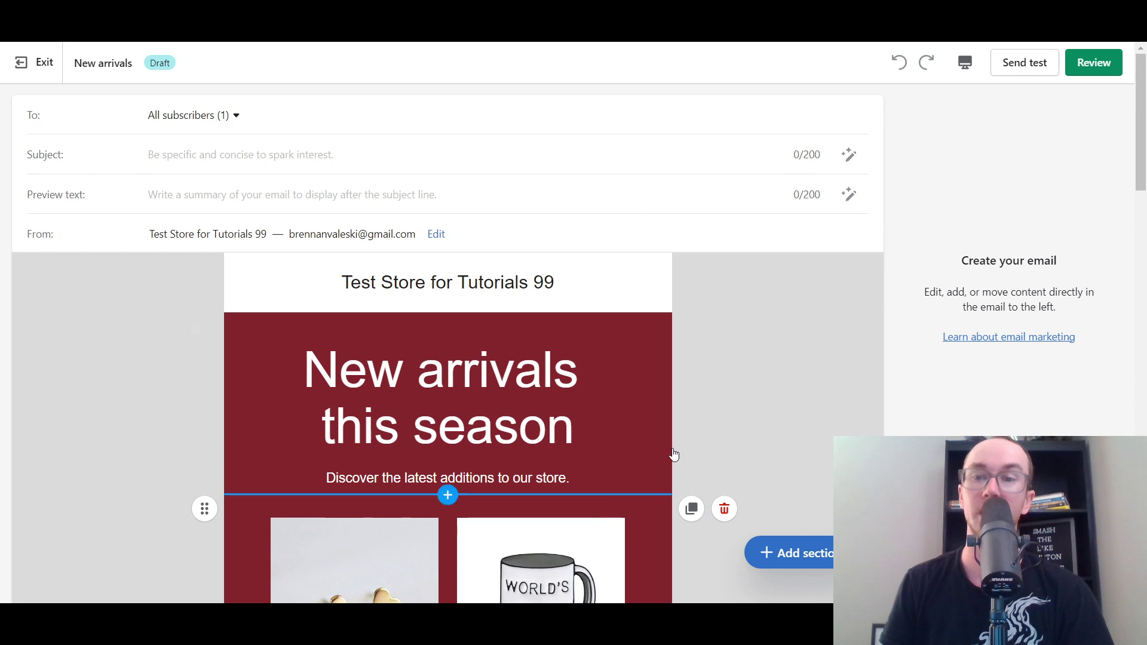
pyautogui.click(790, 553)
pyautogui.scroll(4, 755, 356)
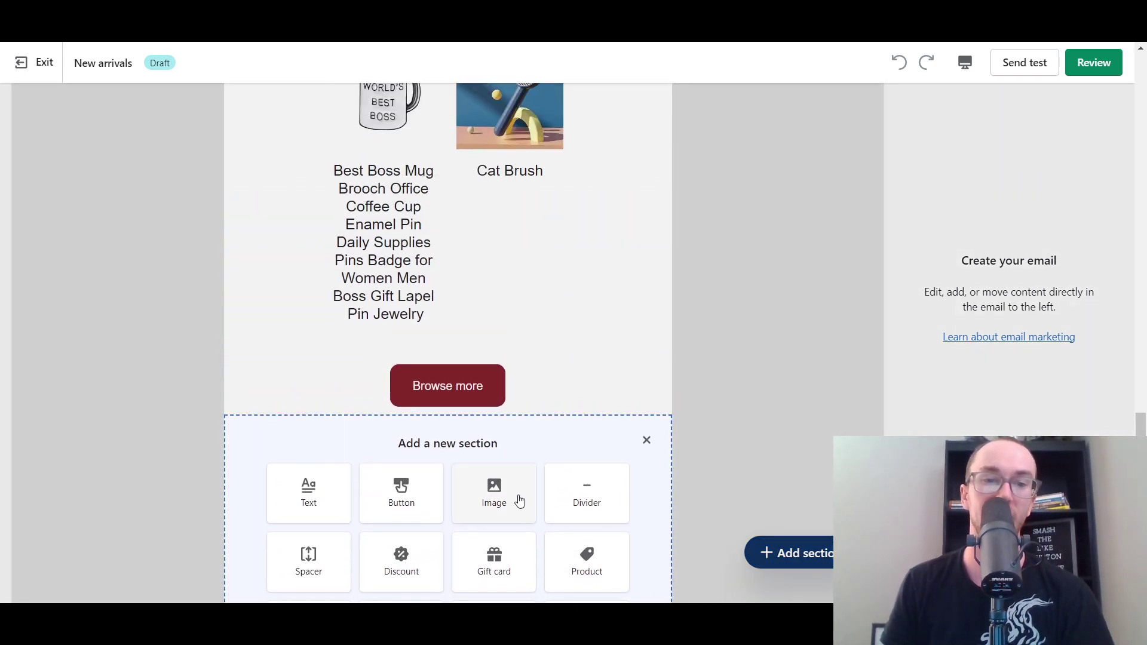
pyautogui.scroll(-1, 657, 496)
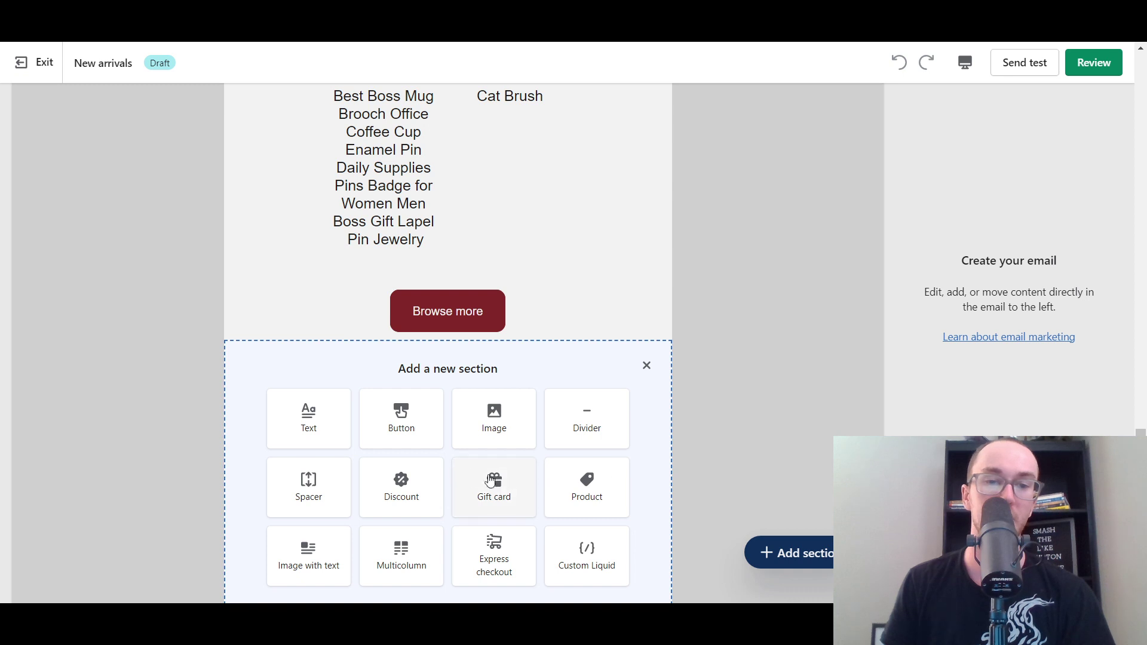
pyautogui.click(501, 570)
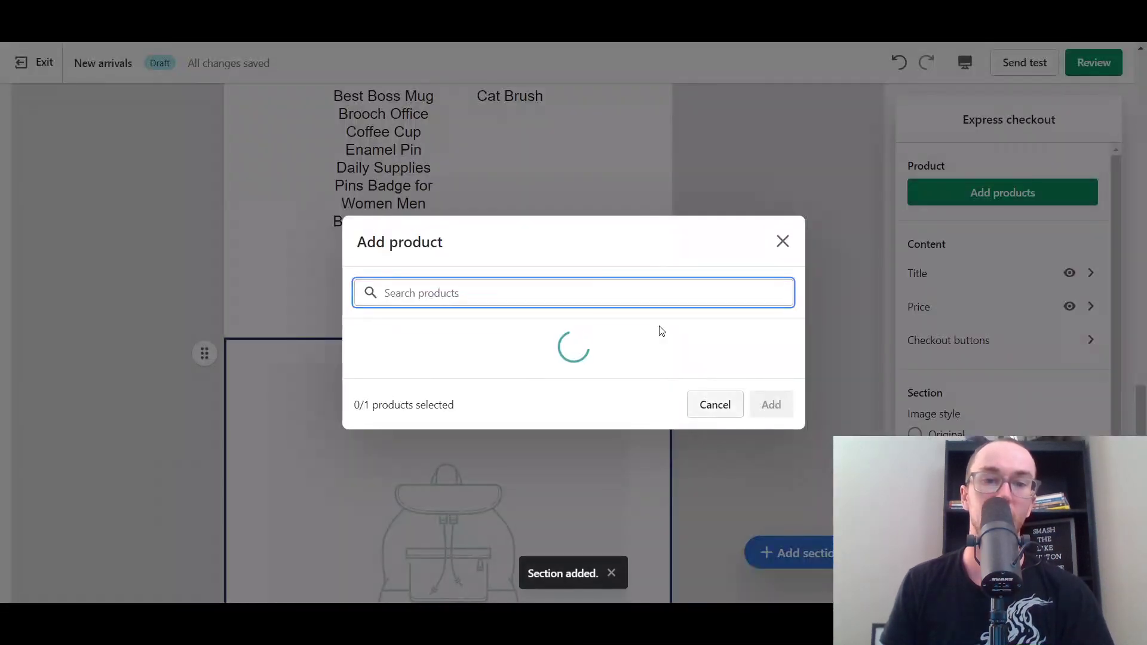
pyautogui.click(530, 216)
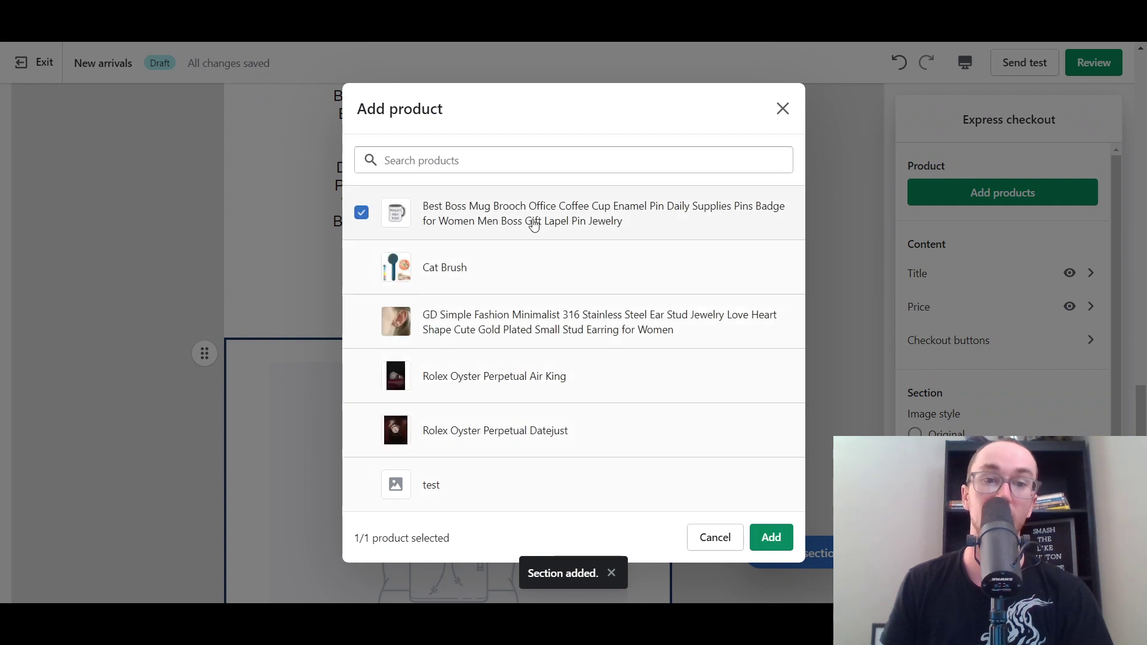
pyautogui.click(771, 537)
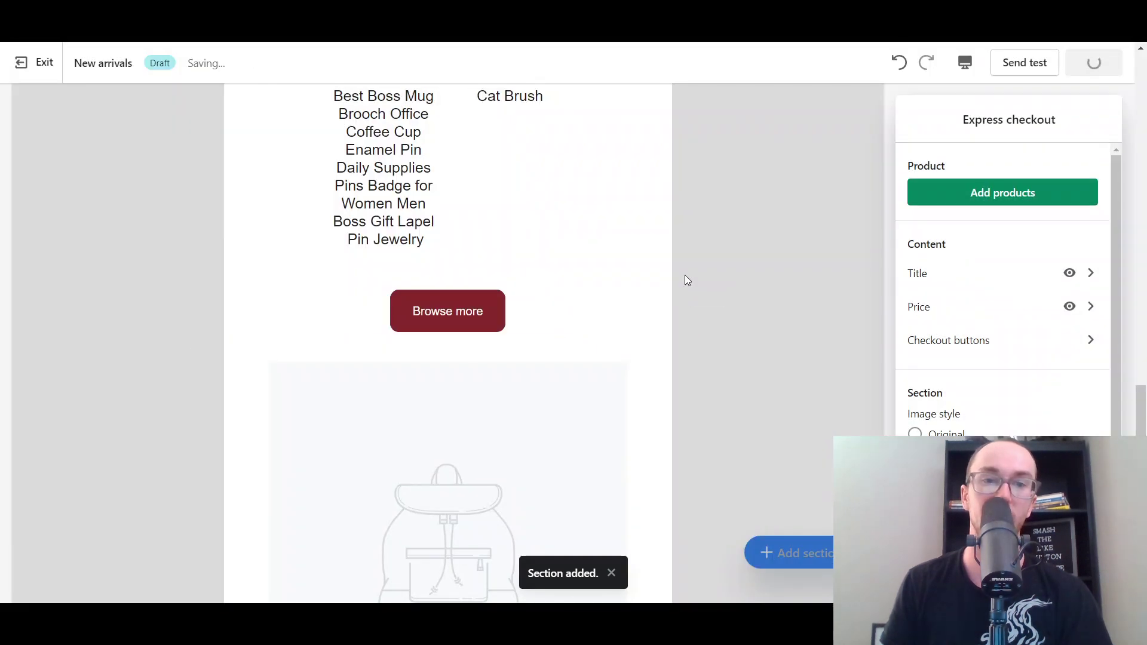
pyautogui.scroll(-8, 1140, 277)
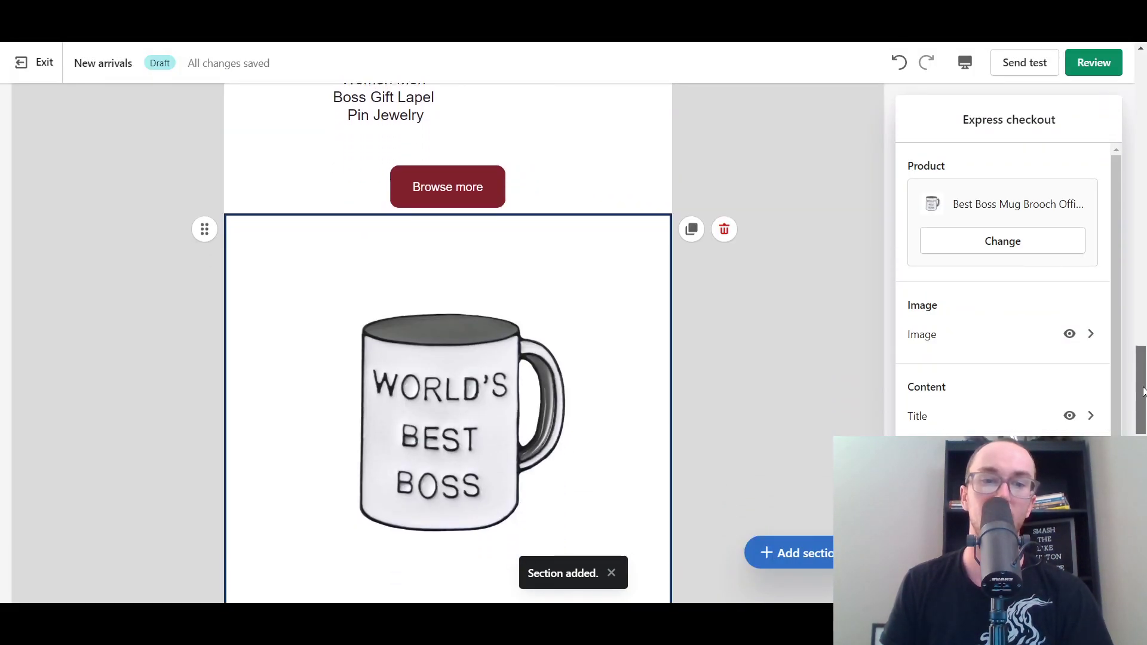
pyautogui.scroll(-9, 448, 349)
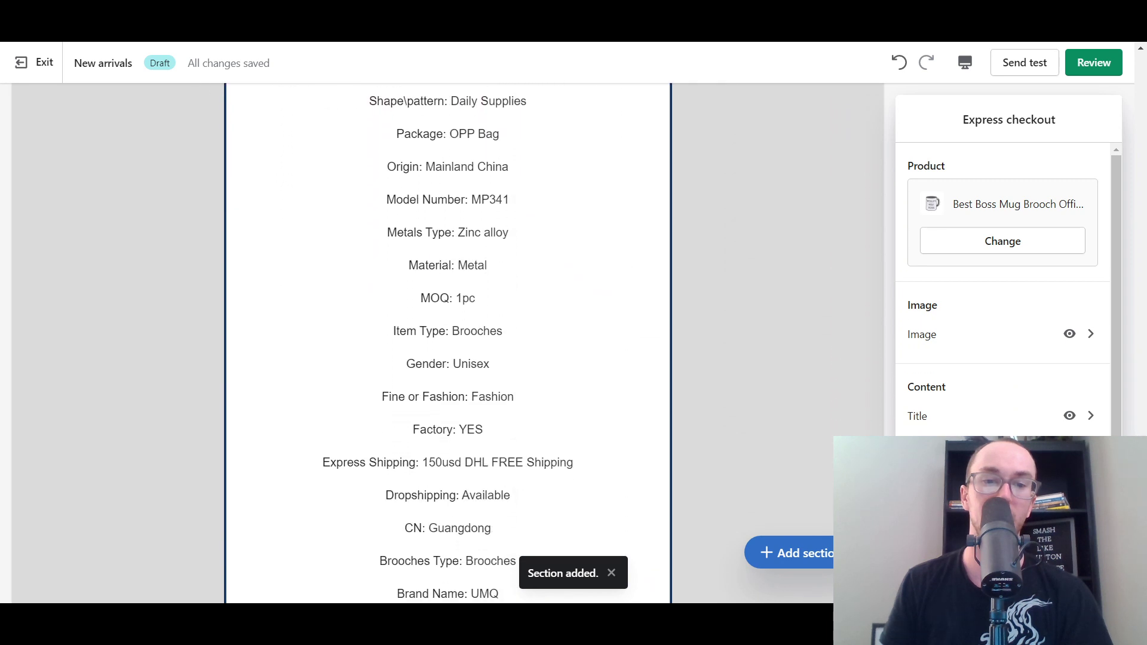
pyautogui.scroll(1, 448, 349)
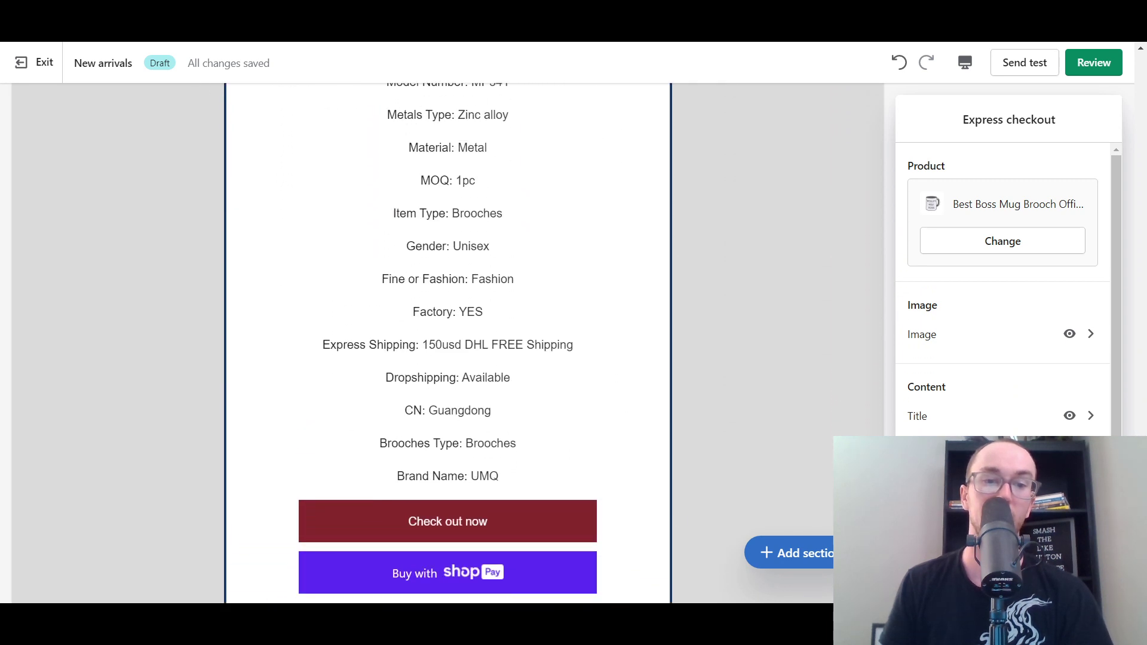
pyautogui.scroll(9, 757, 395)
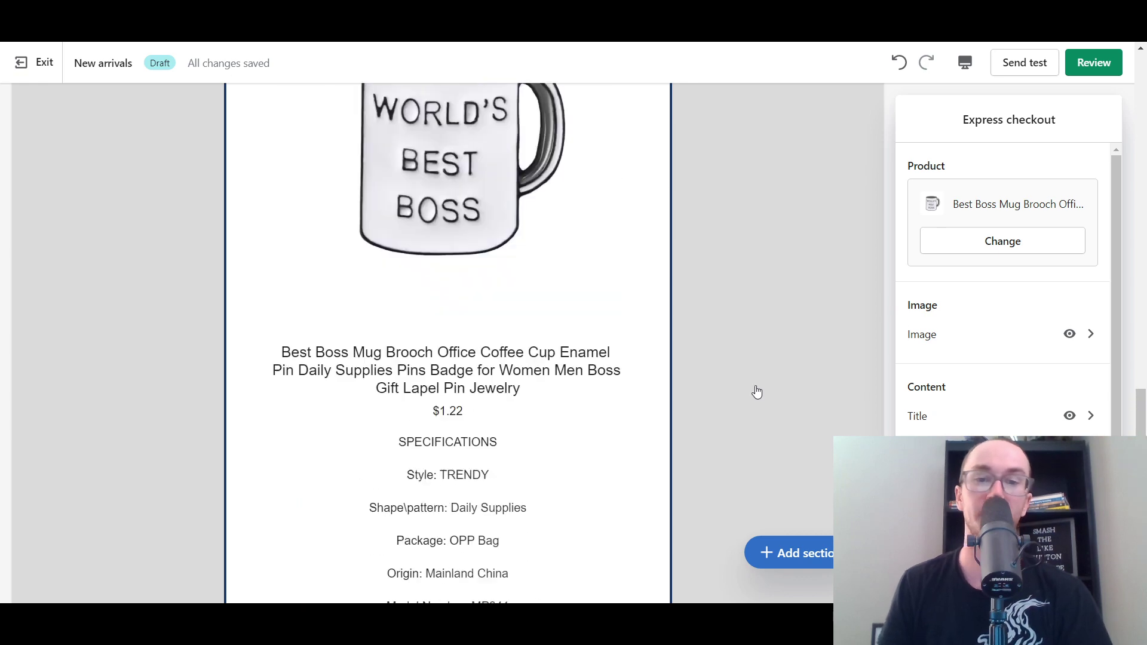
# Browse the section types that can be added at the end of the email and below its heading, keeping the layout unchanged.
pyautogui.click(796, 545)
pyautogui.scroll(3, 720, 353)
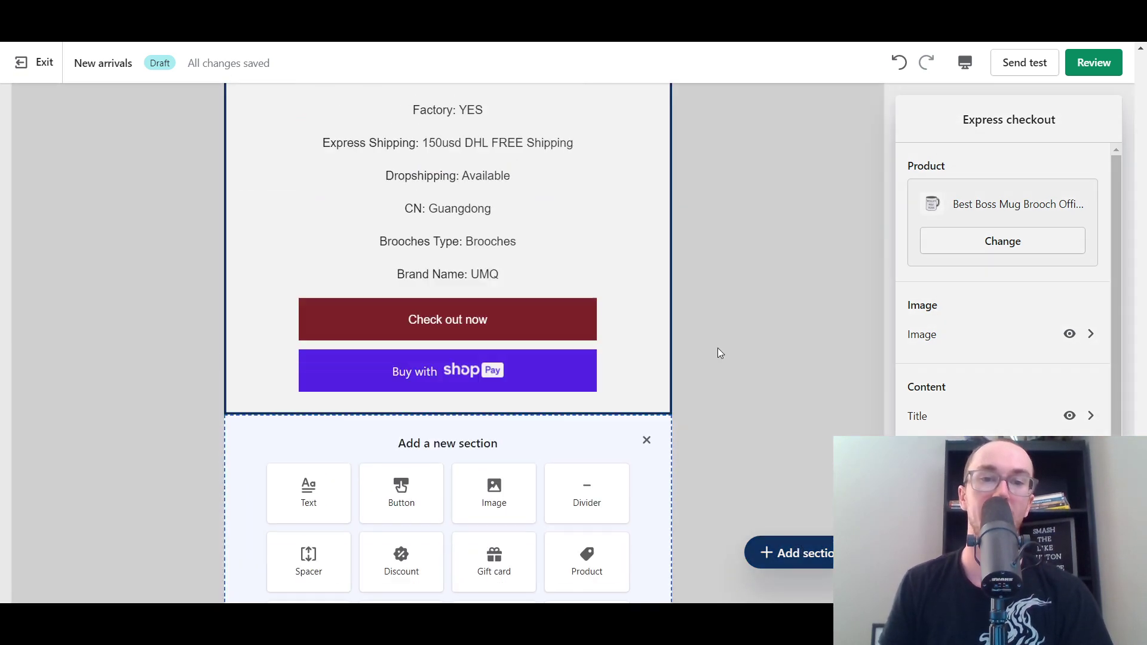
pyautogui.click(647, 443)
pyautogui.scroll(20, 763, 395)
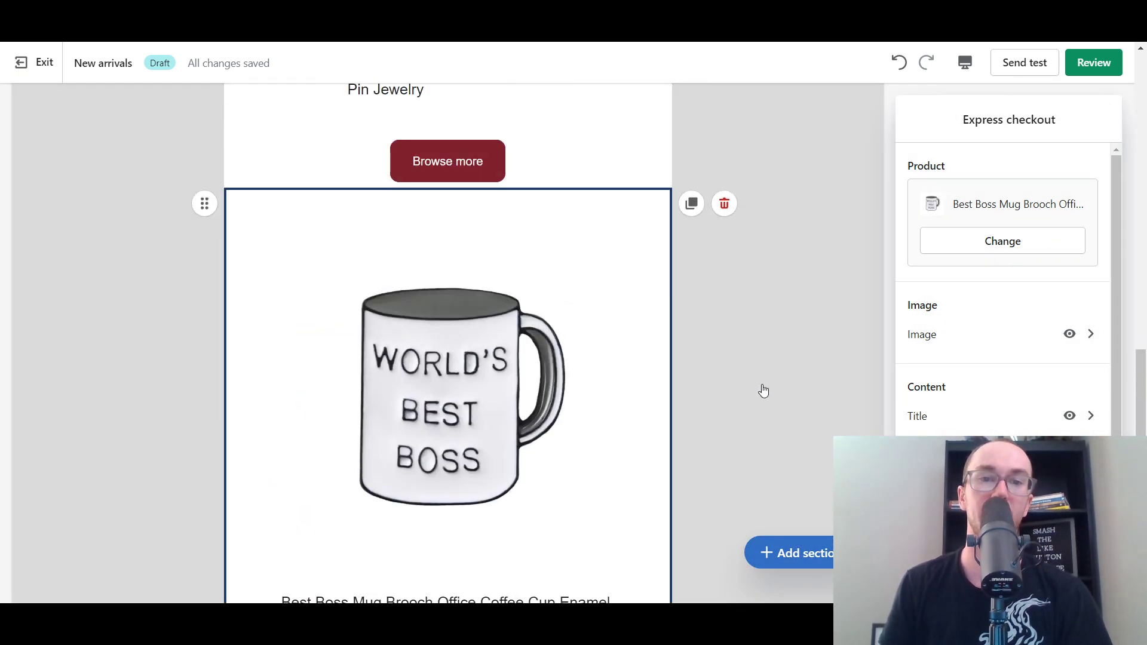
pyautogui.click(578, 289)
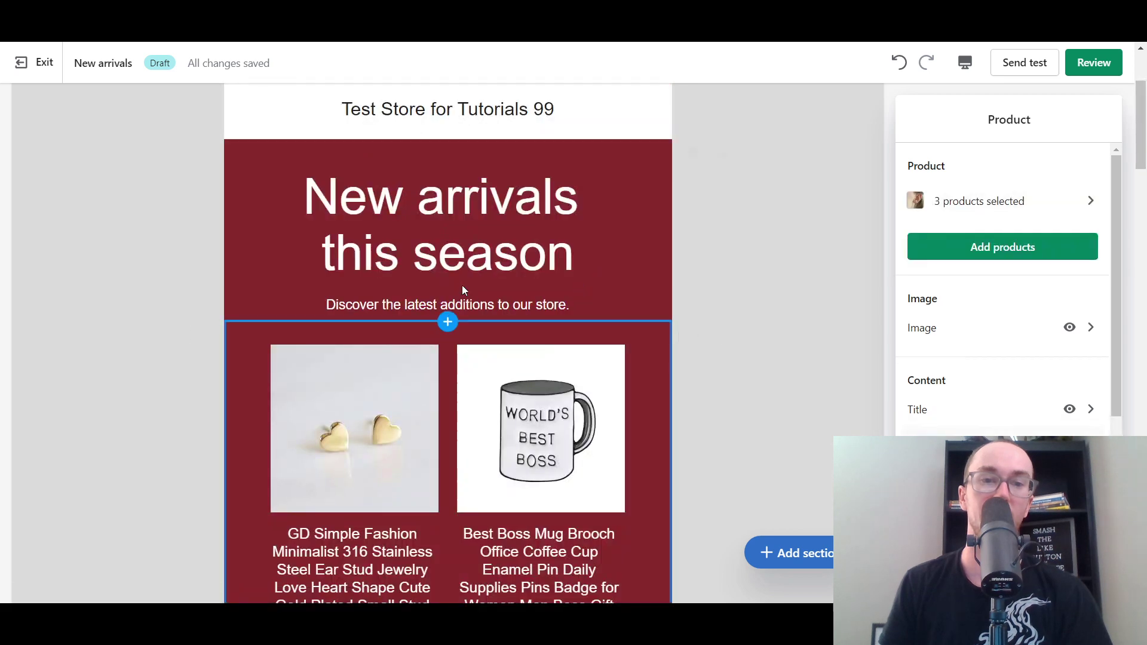
pyautogui.click(442, 325)
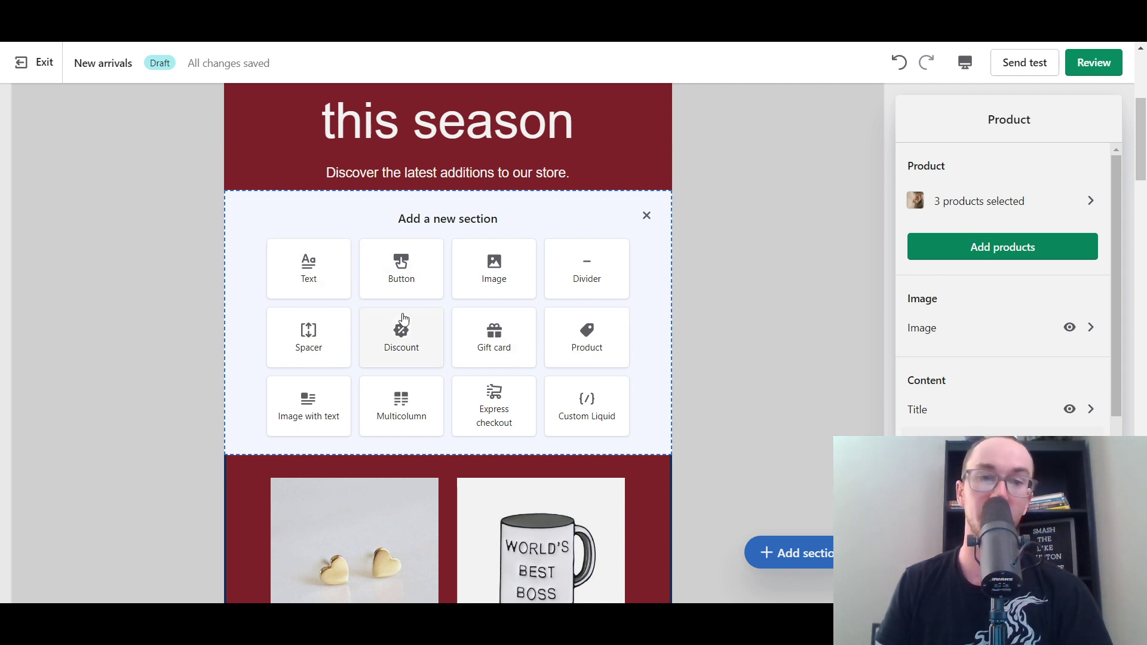
pyautogui.scroll(2, 621, 427)
pyautogui.scroll(3, 615, 427)
pyautogui.click(791, 446)
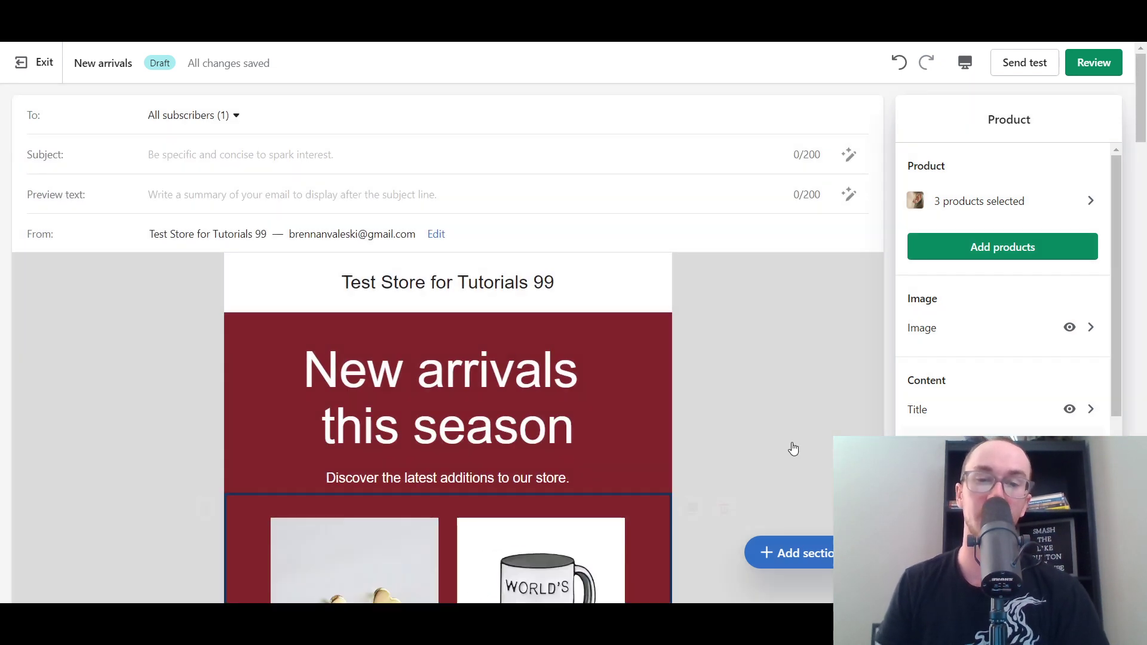
pyautogui.scroll(-2, 786, 432)
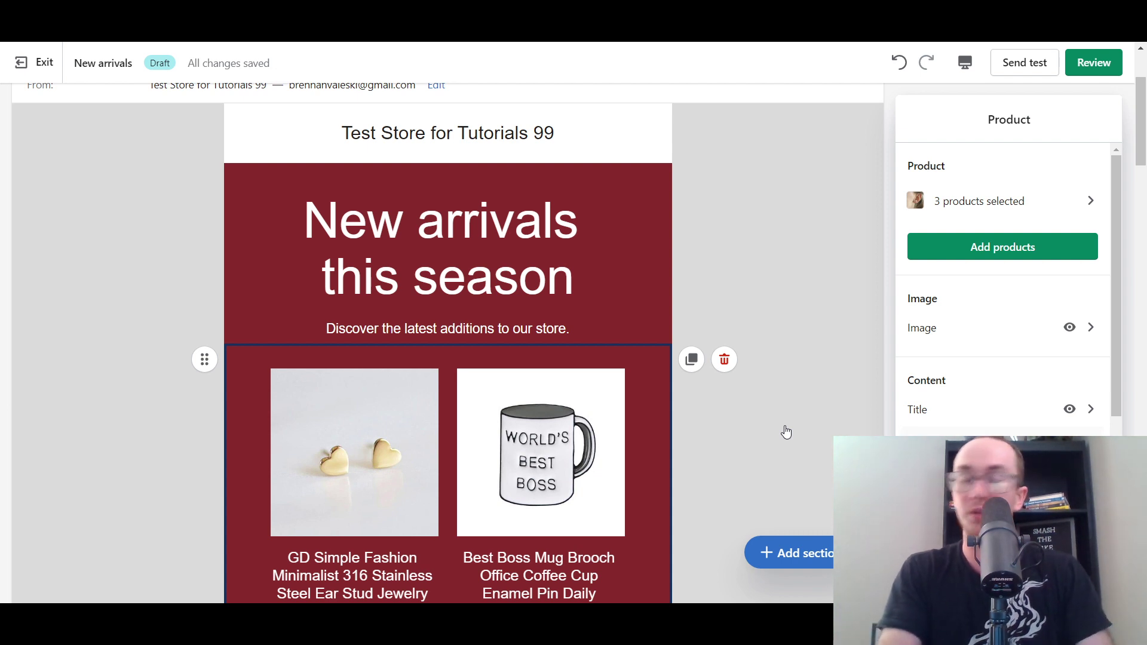
pyautogui.scroll(2, 786, 430)
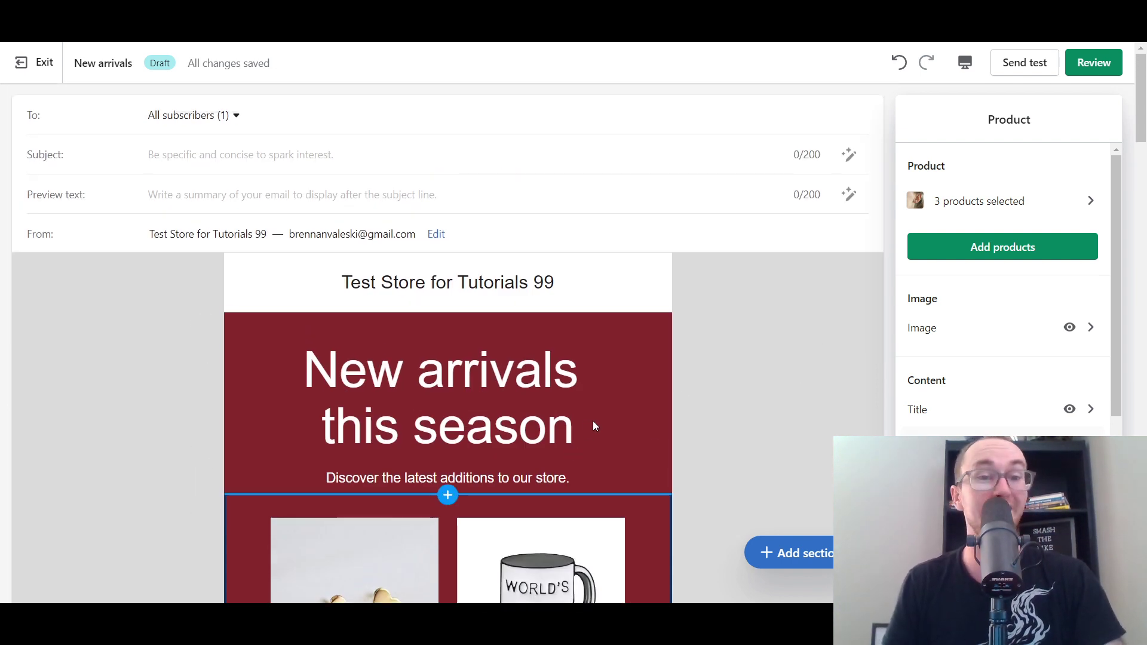
# Set the email's subject to "test" and try to open the review for sending.
pyautogui.click(1083, 73)
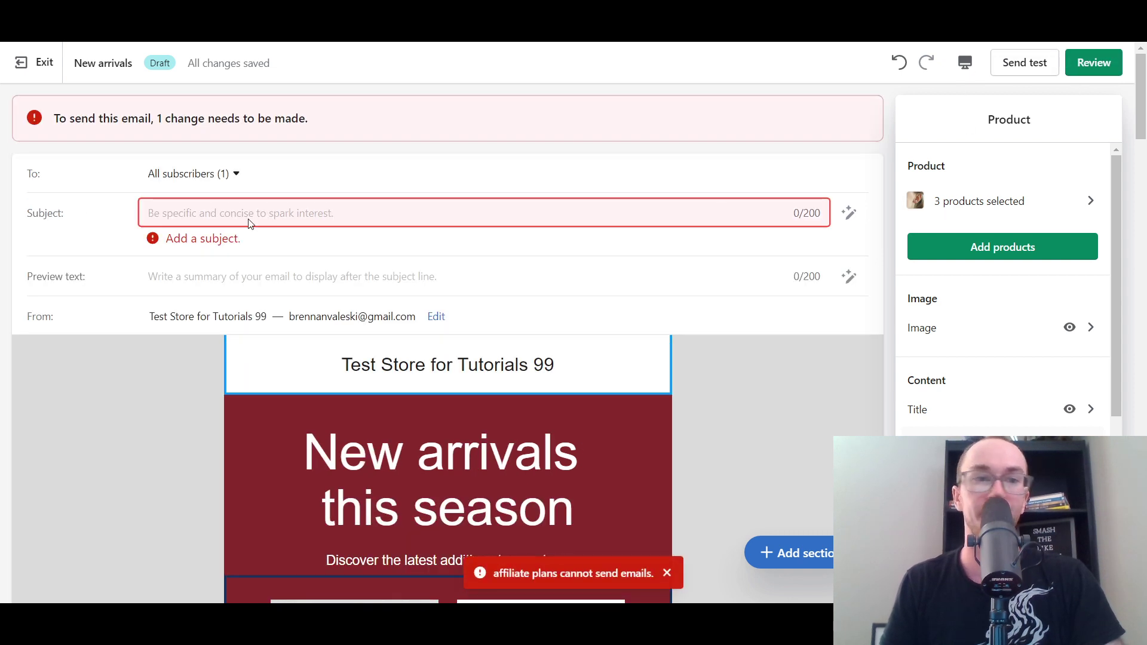
pyautogui.click(220, 214)
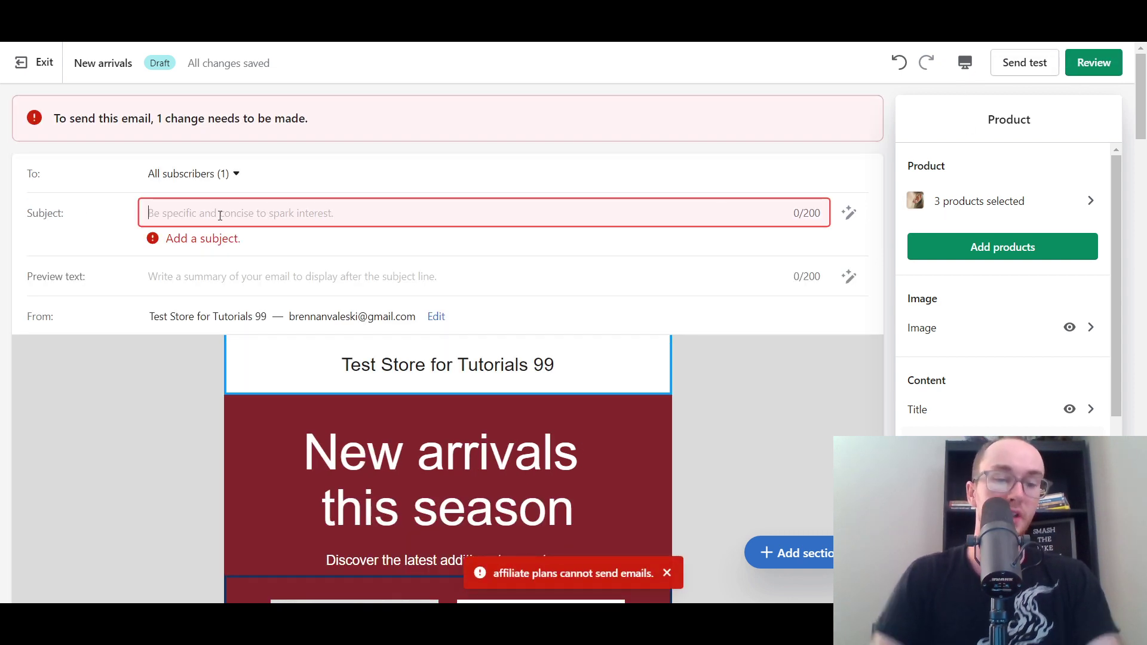
pyautogui.write('test')
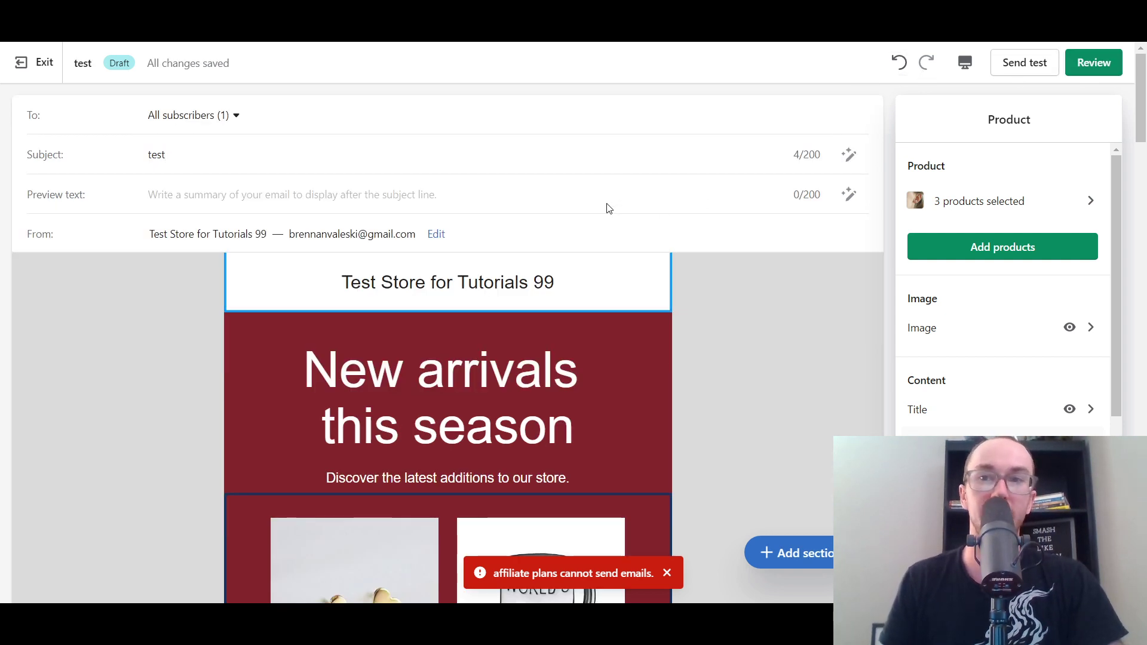
pyautogui.click(1111, 64)
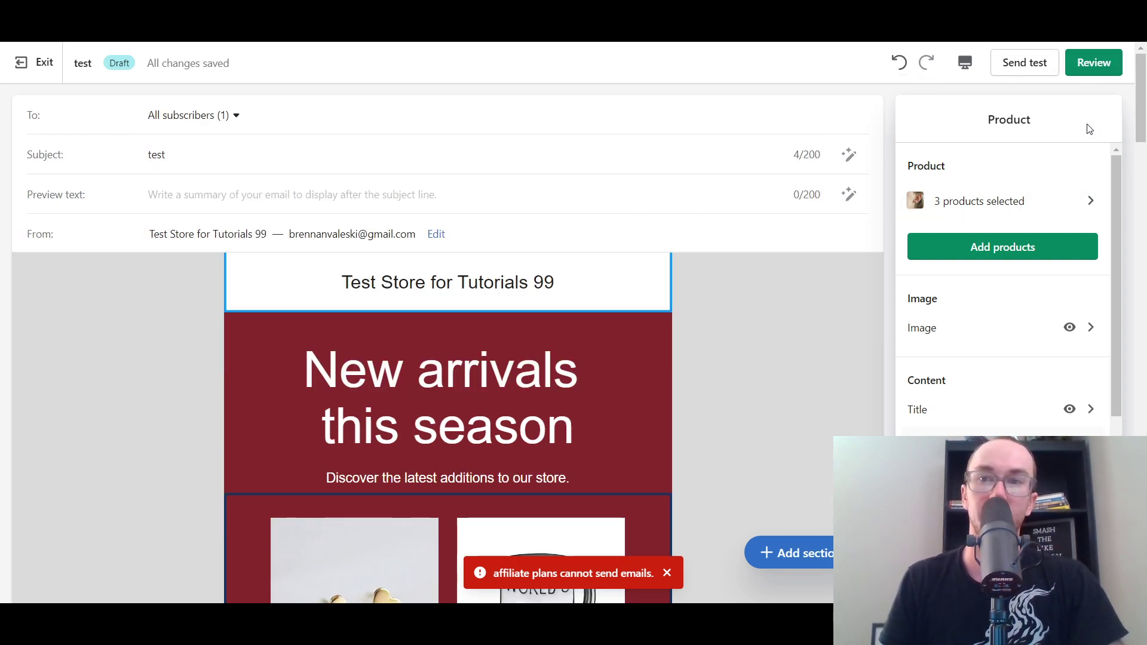
pyautogui.click(1086, 65)
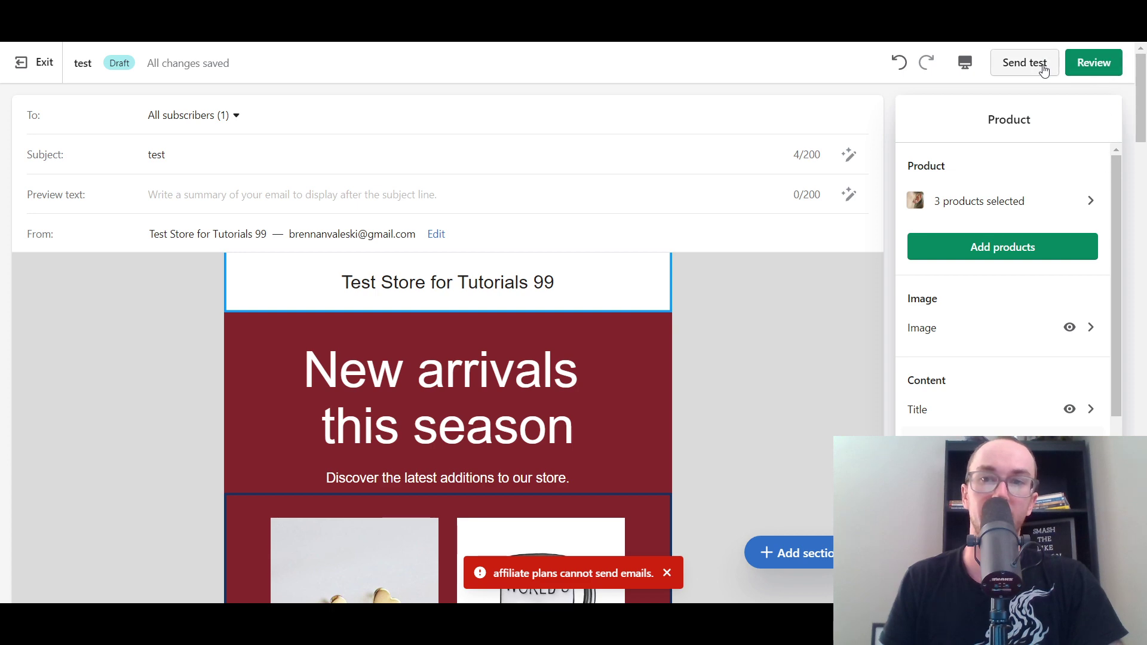
# Look over the email's sections, and preview the email in the Mobile layout before returning to Desktop.
pyautogui.scroll(-14, 702, 336)
pyautogui.scroll(-2, 657, 550)
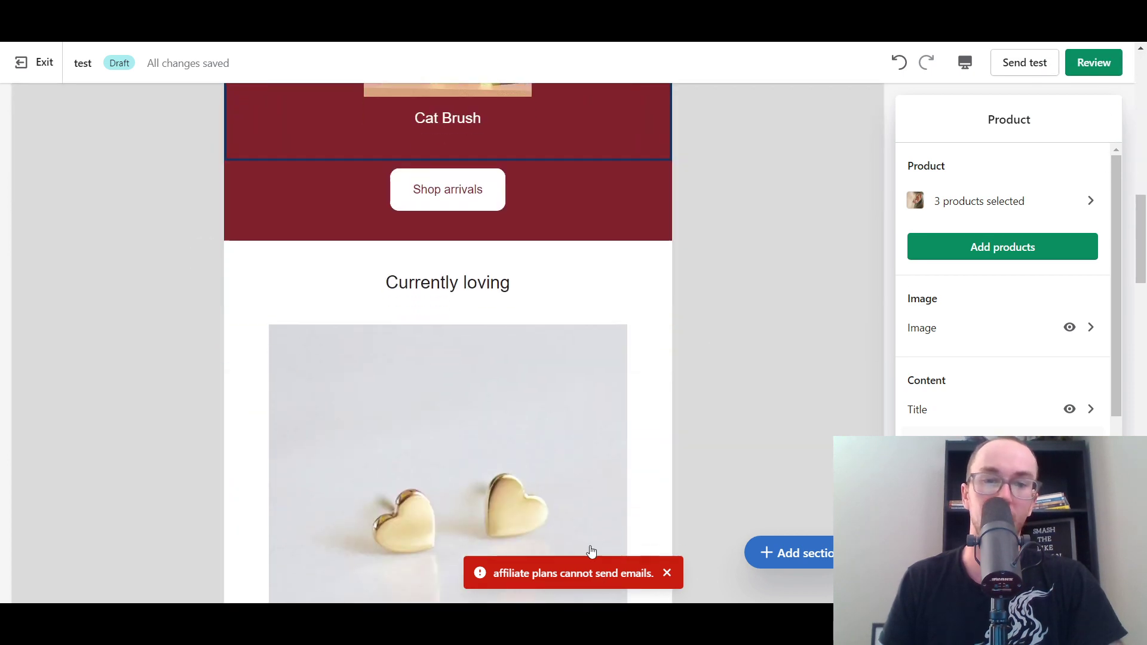
pyautogui.scroll(15, 657, 478)
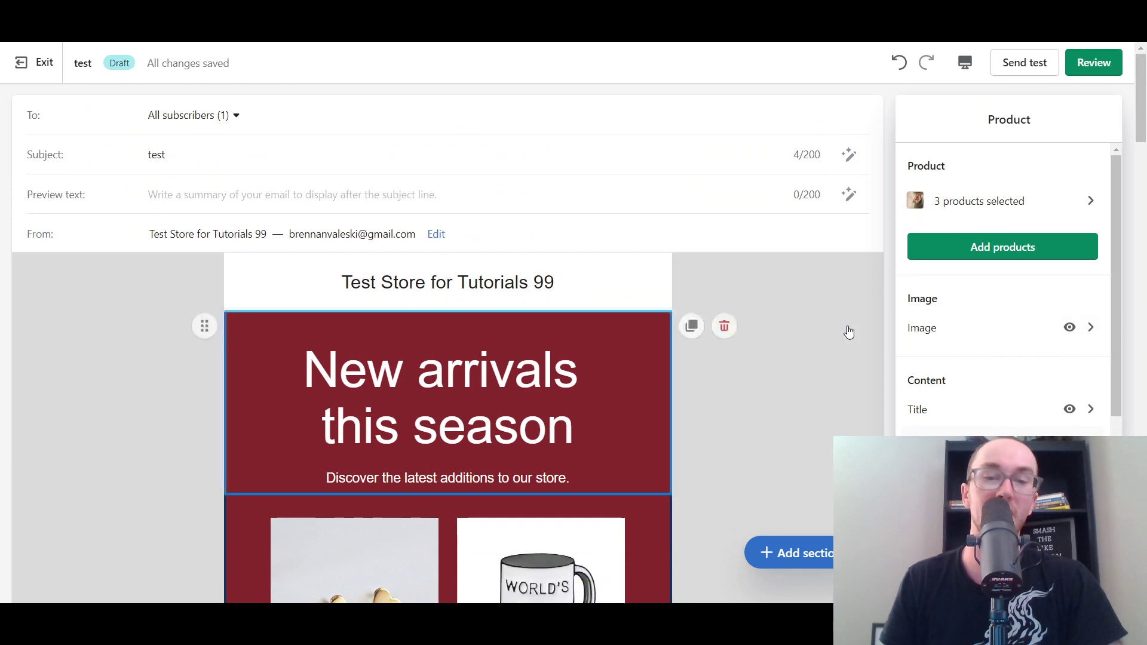
pyautogui.scroll(-5, 837, 315)
pyautogui.scroll(5, 617, 404)
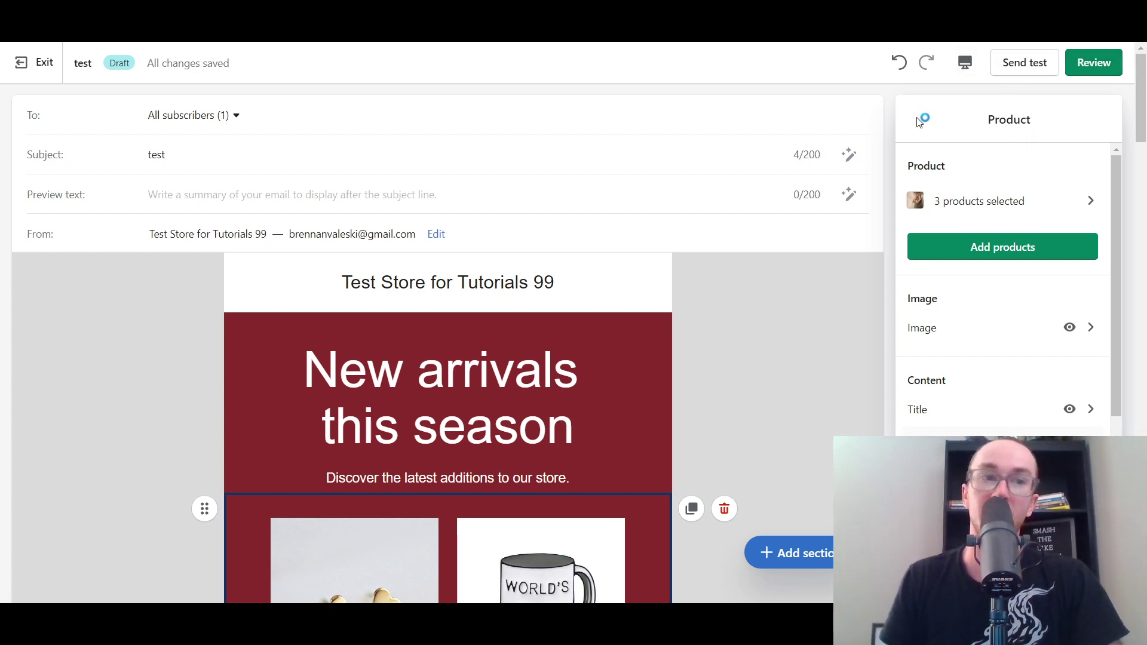
pyautogui.click(964, 64)
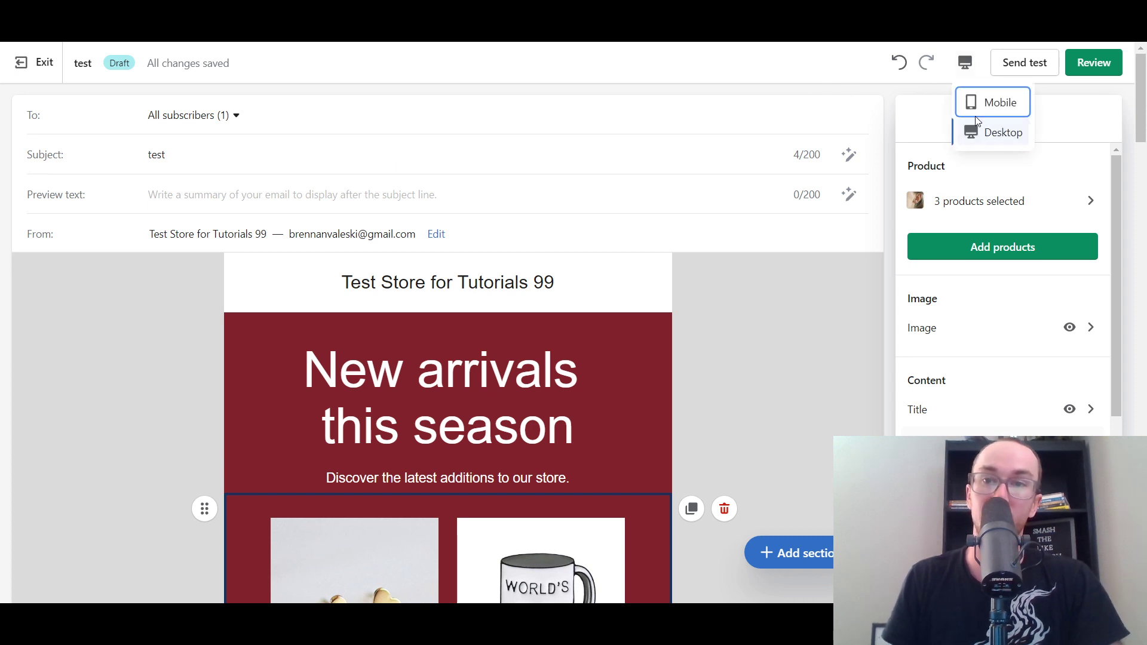
pyautogui.click(983, 102)
pyautogui.scroll(-3, 544, 339)
pyautogui.scroll(3, 546, 340)
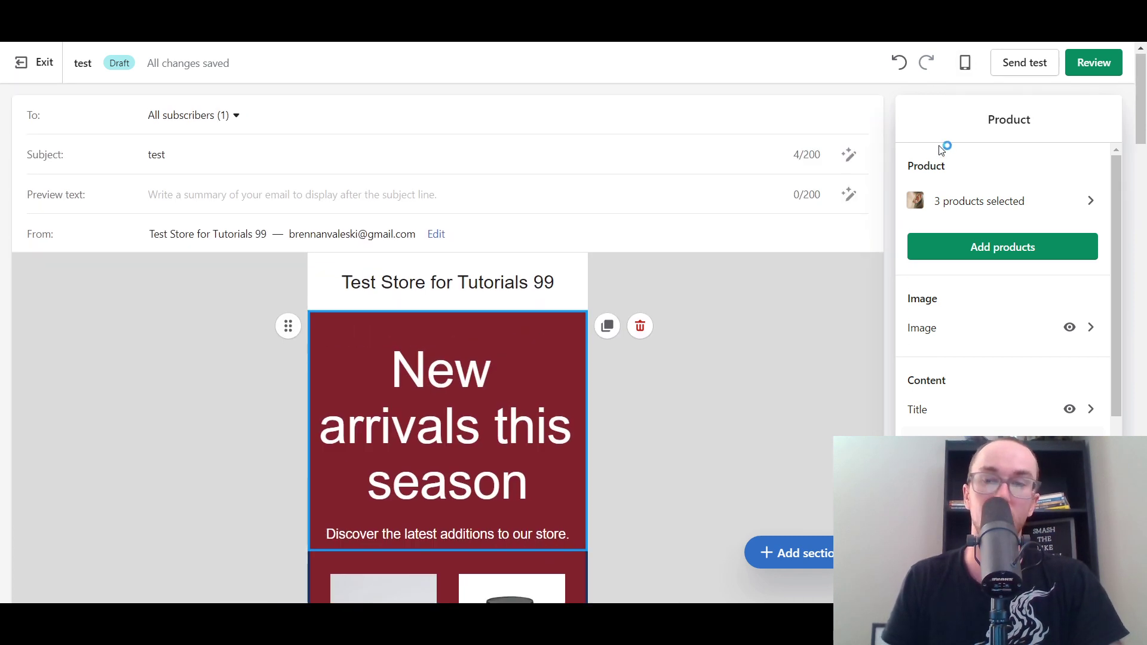
pyautogui.click(965, 67)
pyautogui.click(965, 132)
pyautogui.scroll(-2, 801, 287)
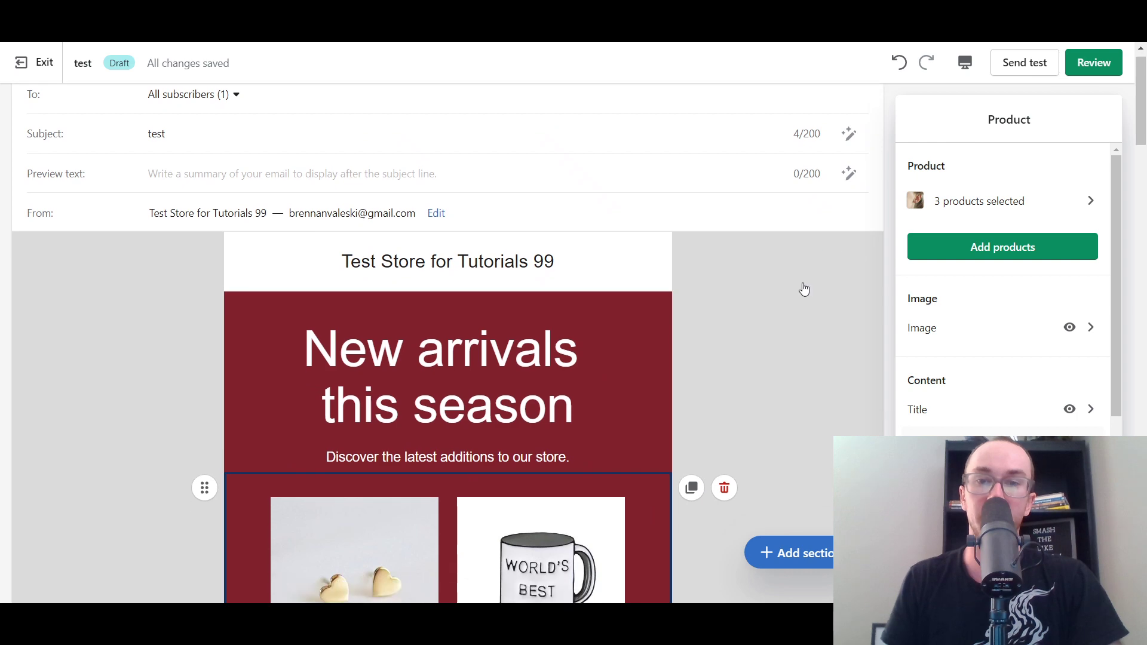
pyautogui.scroll(2, 802, 287)
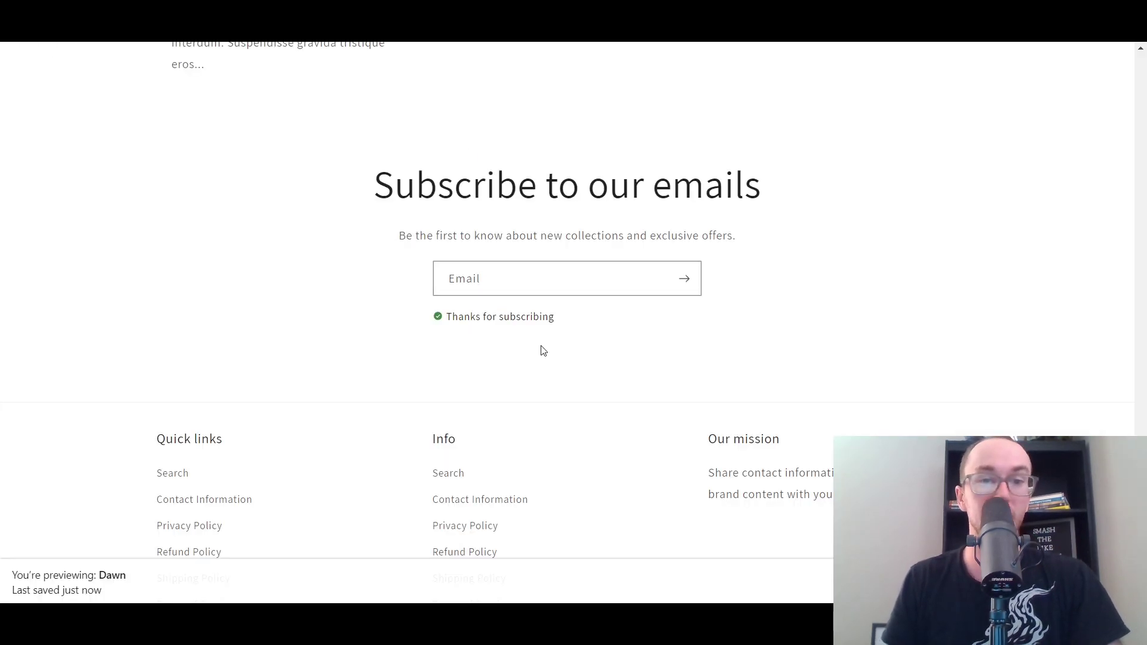
# Switch to the Dawn storefront preview and look over the "Subscribe to our emails" section near the footer.
pyautogui.scroll(4, 848, 336)
pyautogui.scroll(-3, 848, 336)
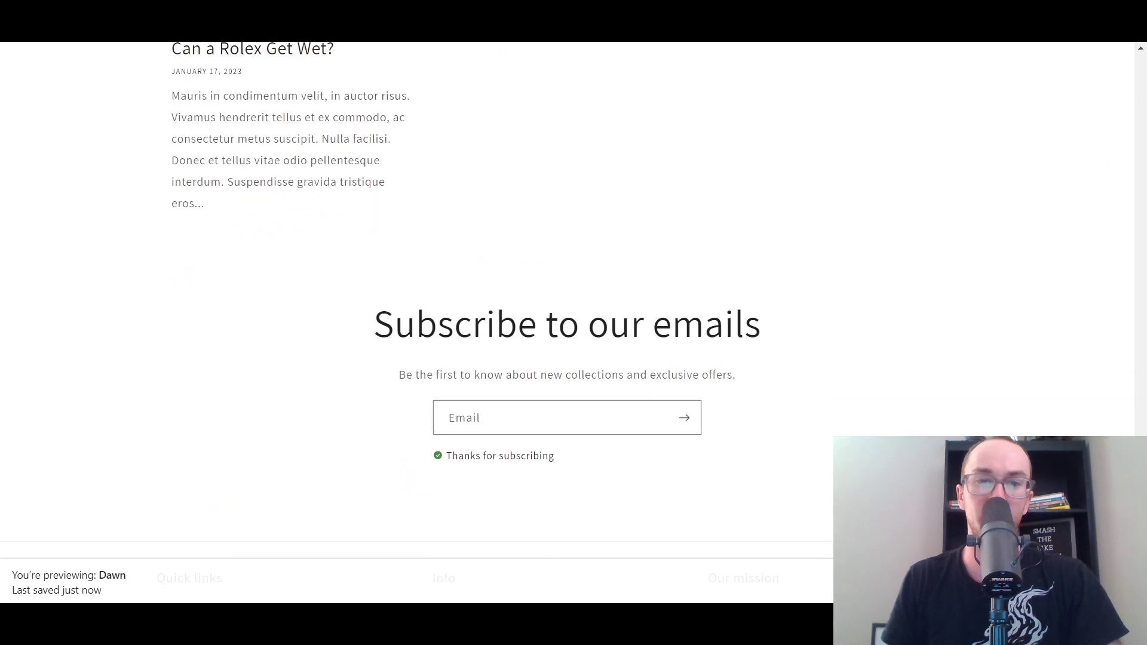
pyautogui.scroll(4, 848, 335)
pyautogui.scroll(-5, 843, 336)
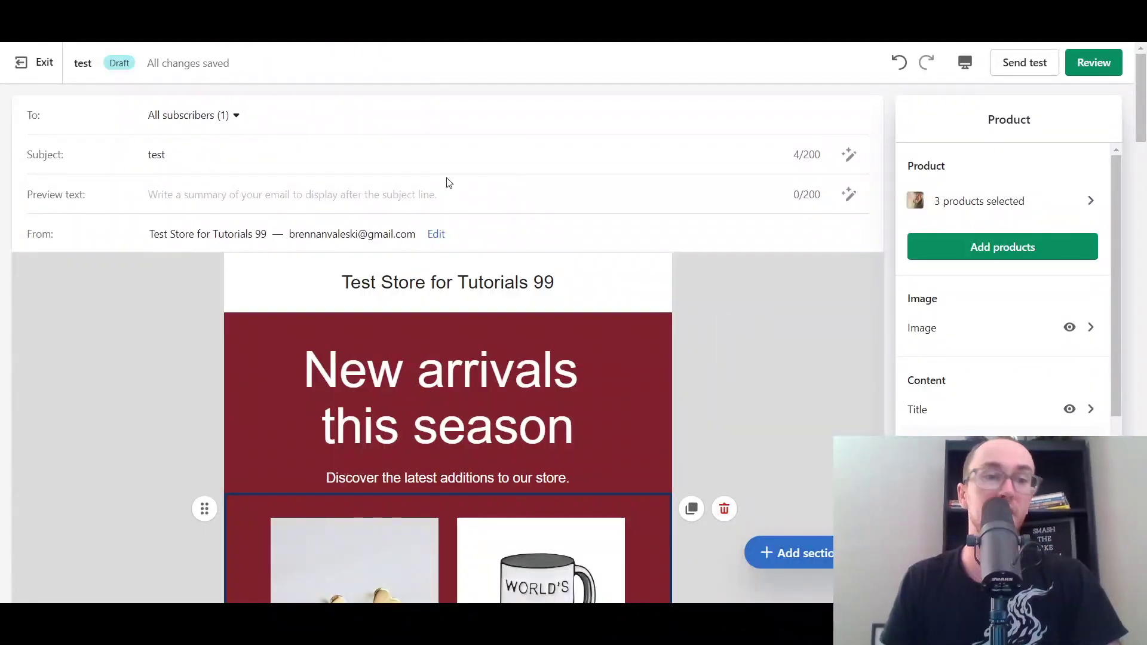
# Check the customer segments available as recipients of the draft email, and return to the signup section in the storefront preview.
pyautogui.click(171, 114)
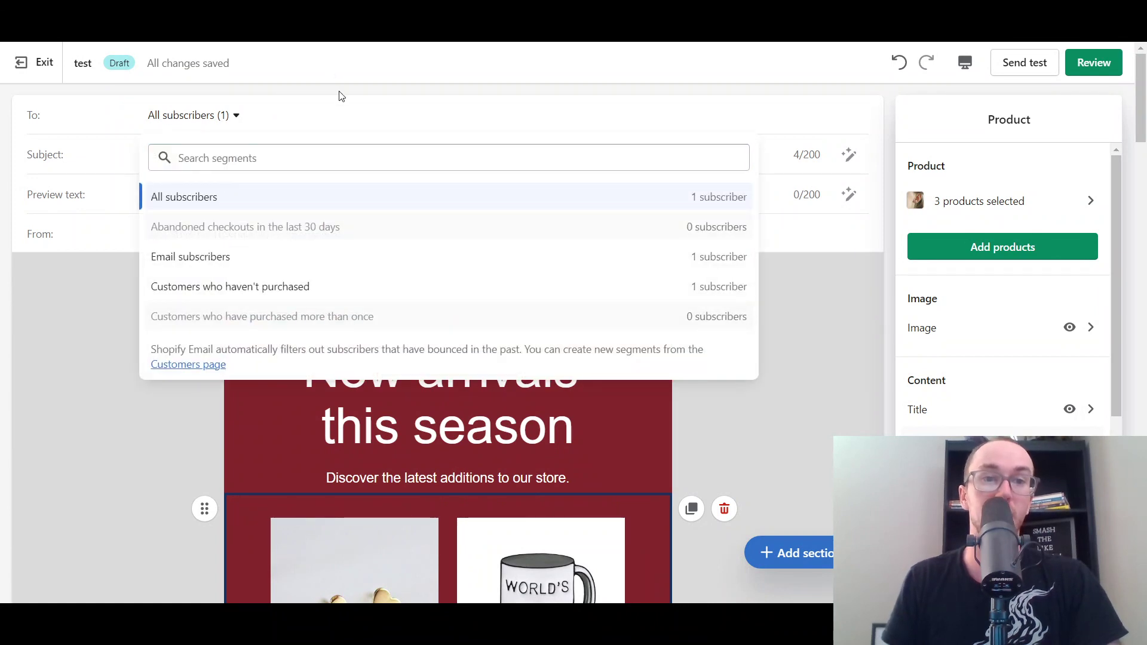
pyautogui.click(151, 62)
pyautogui.click(27, 62)
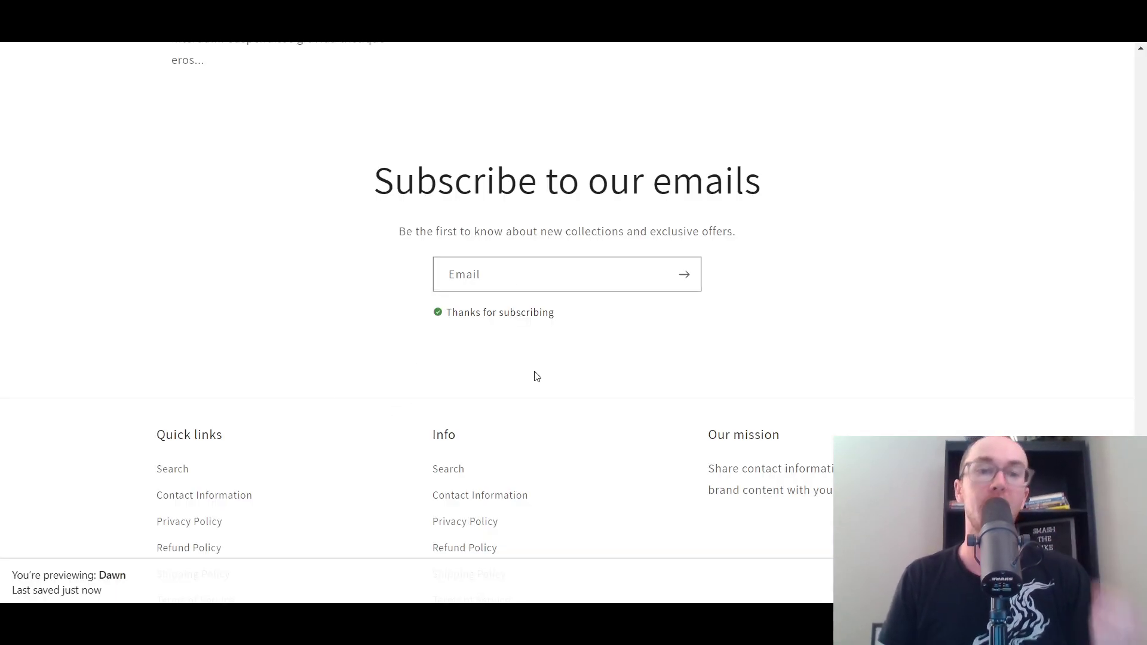
pyautogui.scroll(1, 536, 376)
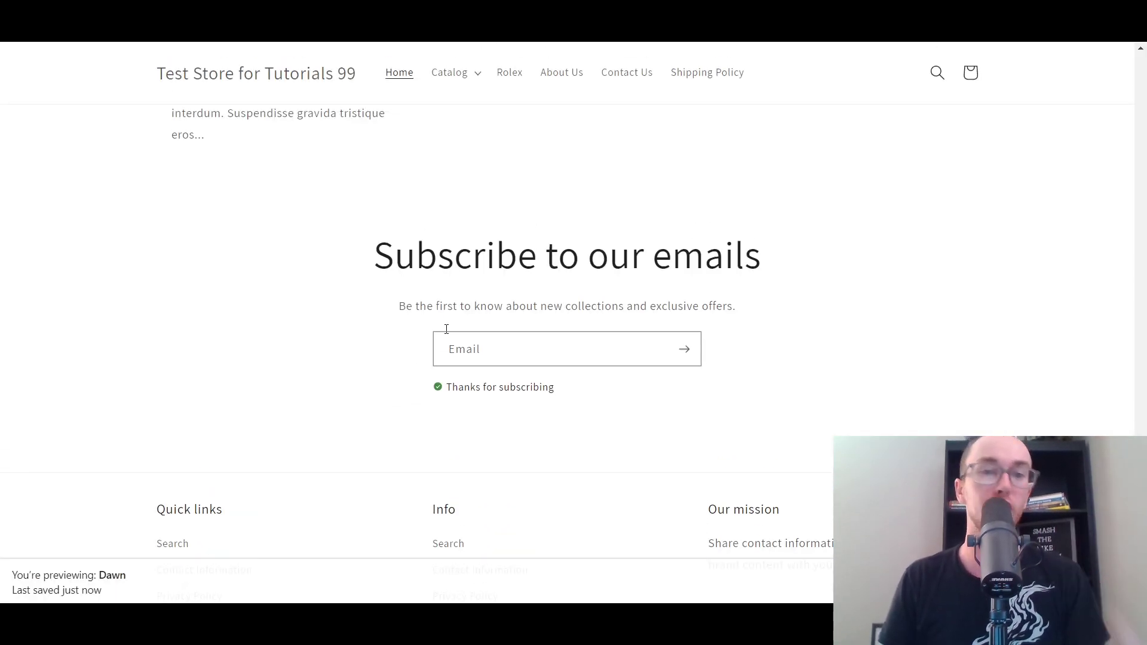